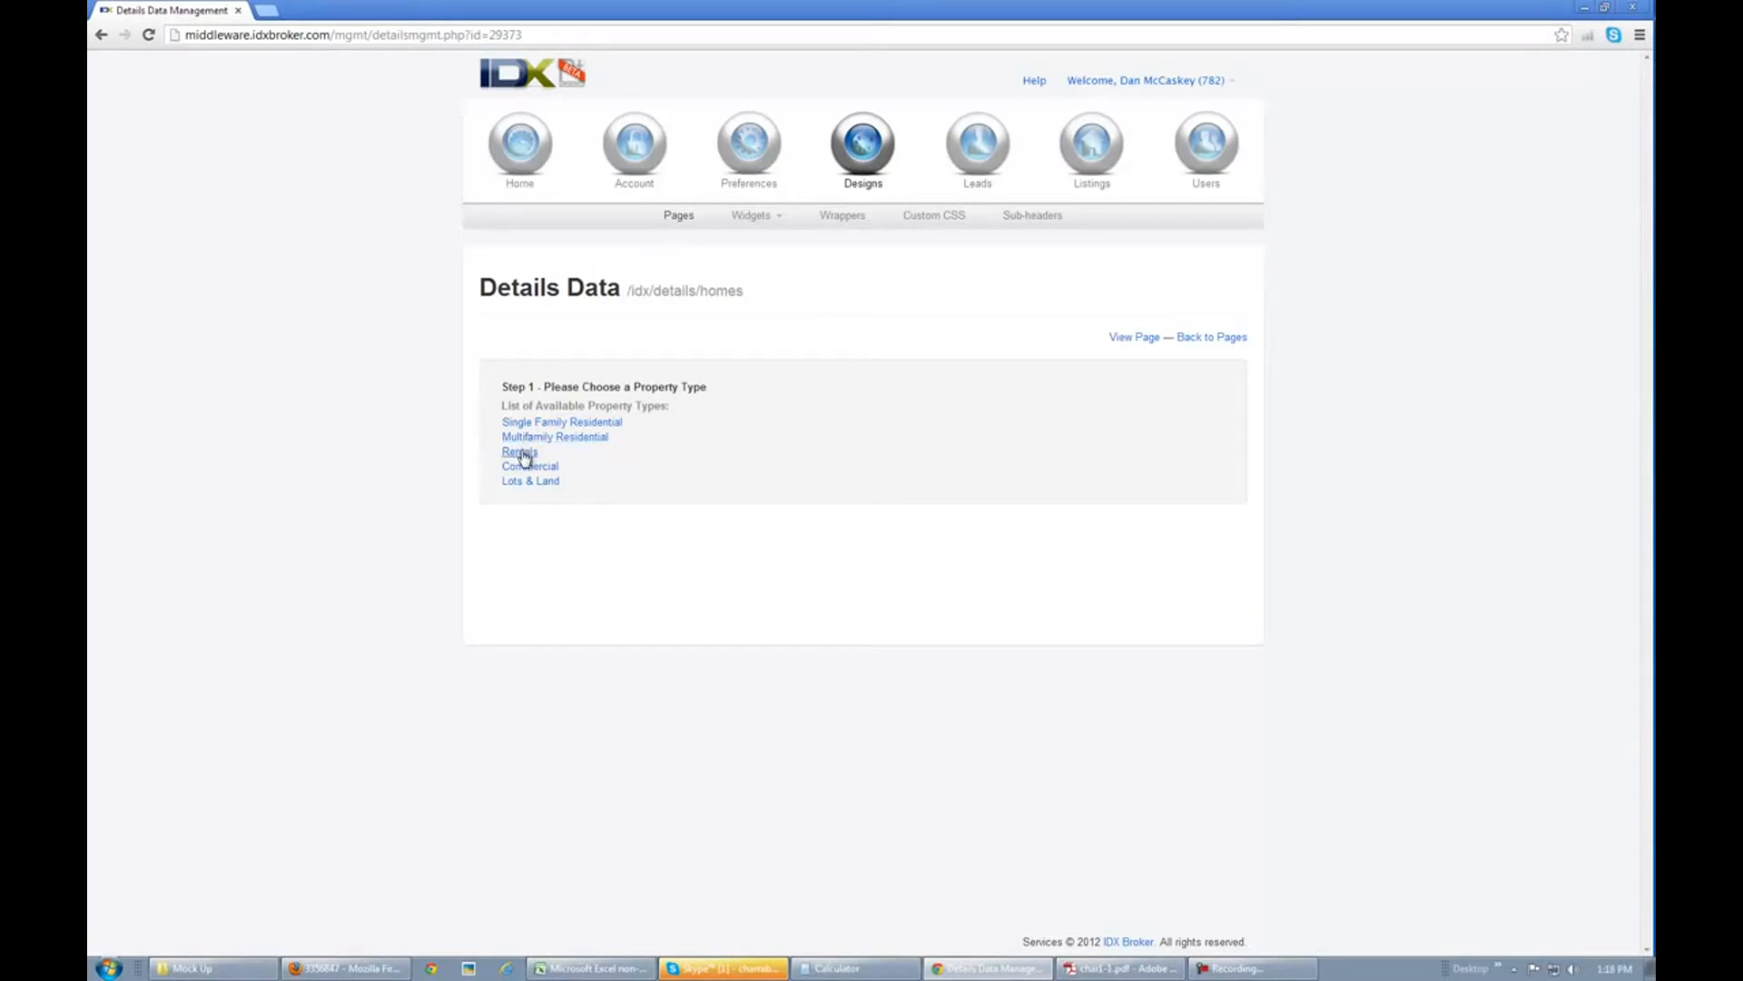
# Step: Open the details field layout for the Single Family Residential property type and review its field containers
pyautogui.click(537, 424)
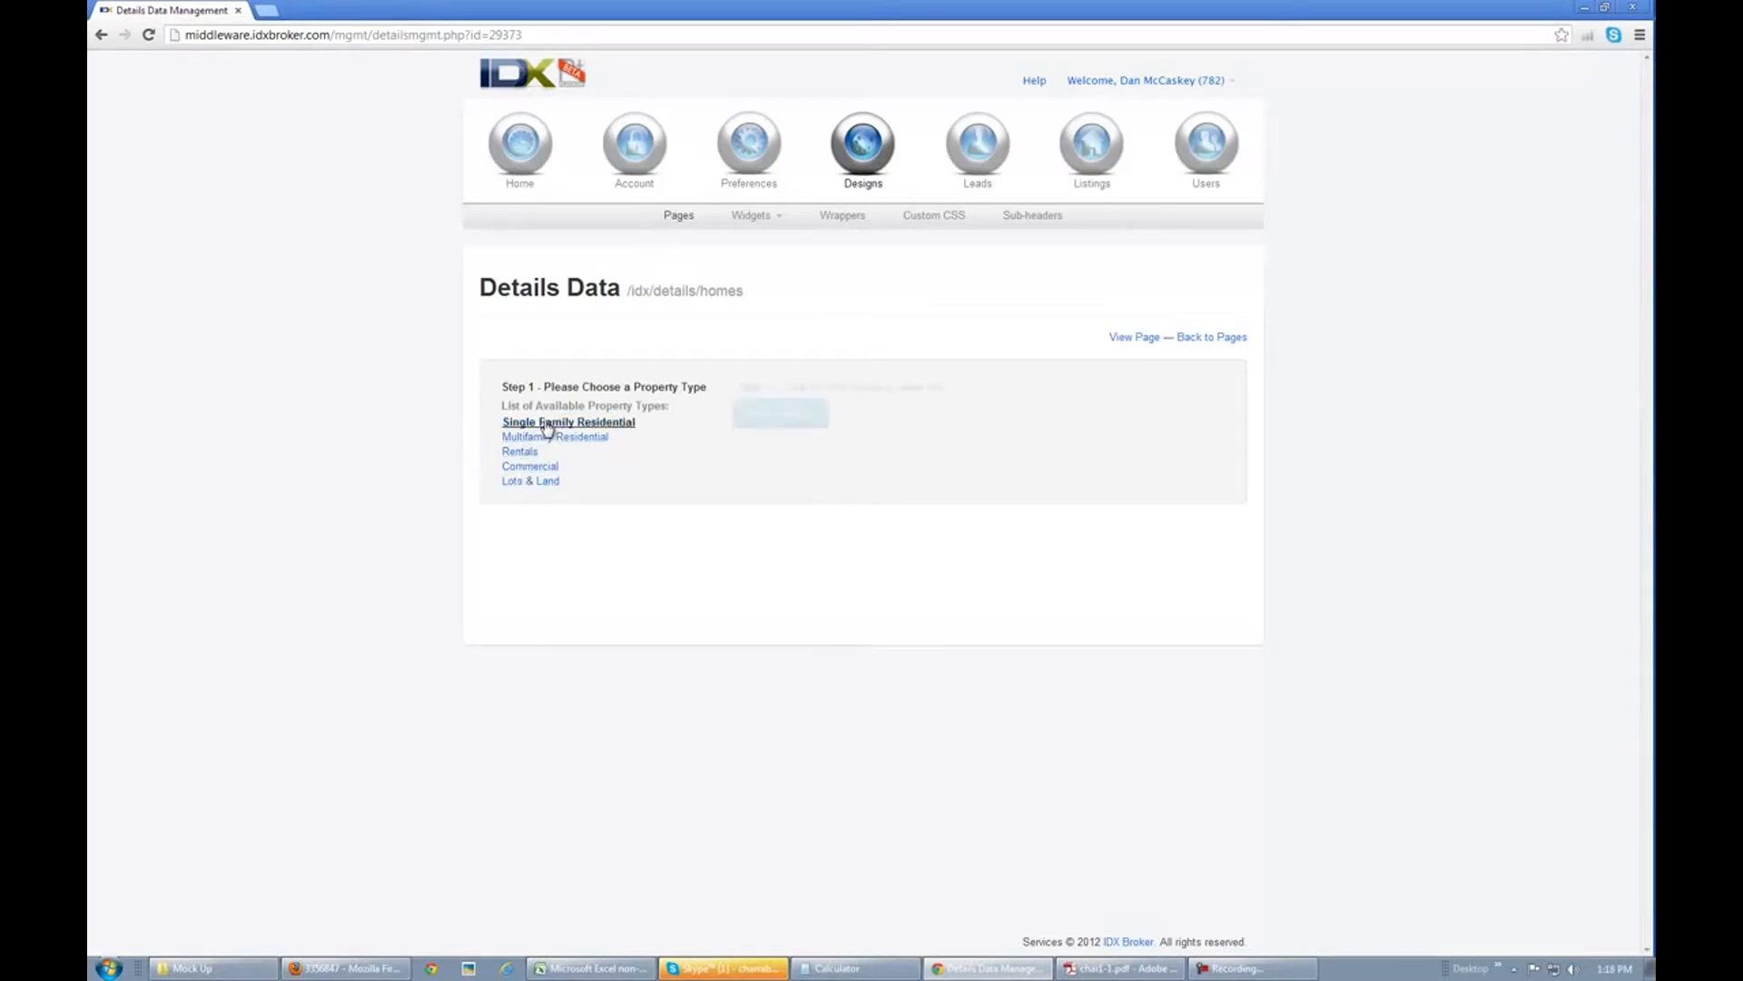
pyautogui.click(779, 412)
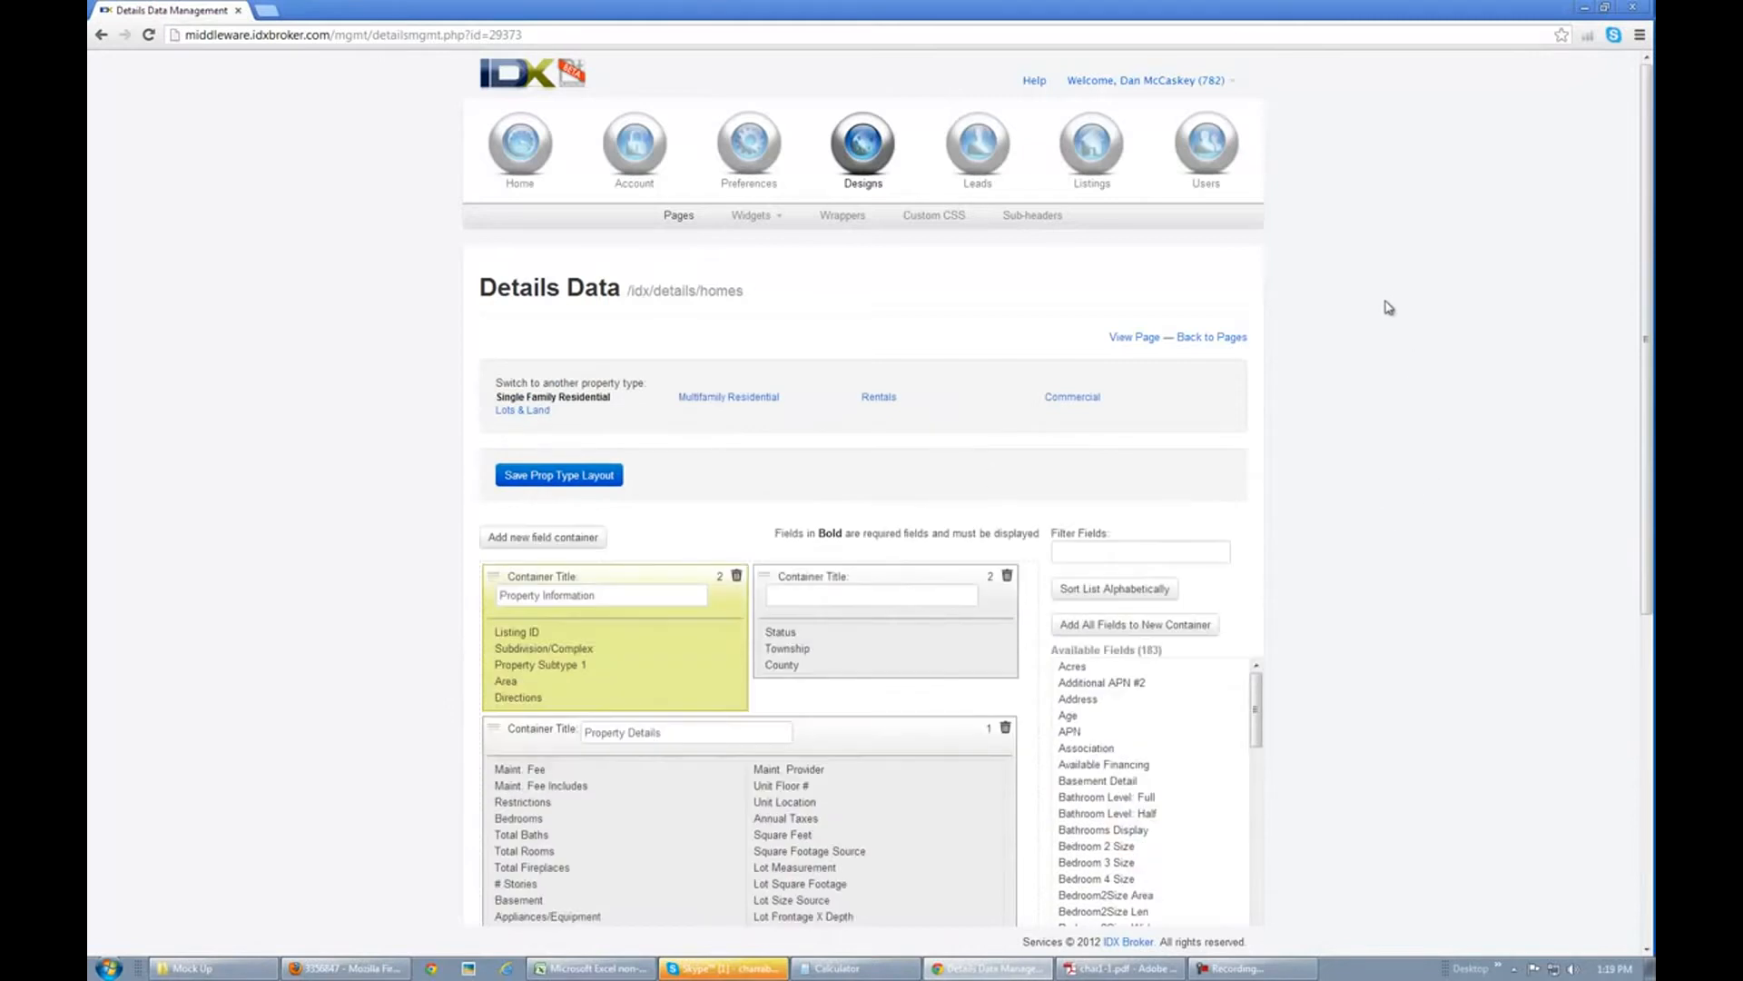
pyautogui.scroll(-3, 1390, 307)
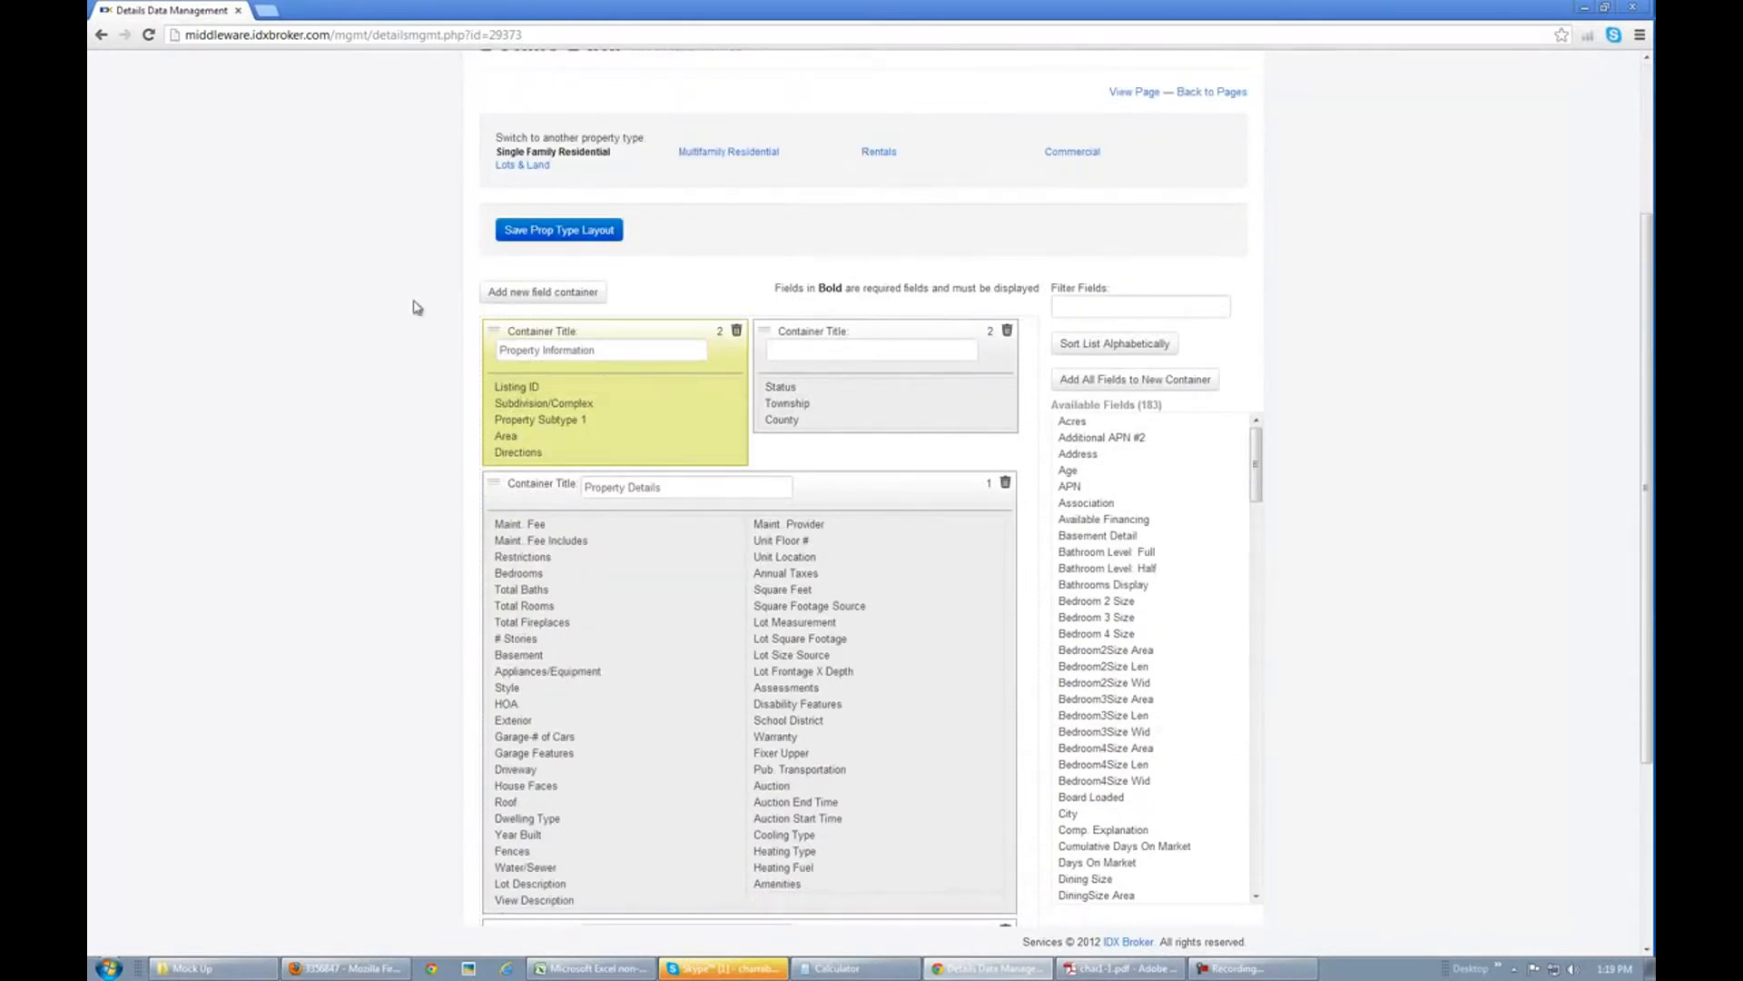
pyautogui.scroll(-3, 1326, 490)
pyautogui.scroll(6, 1373, 432)
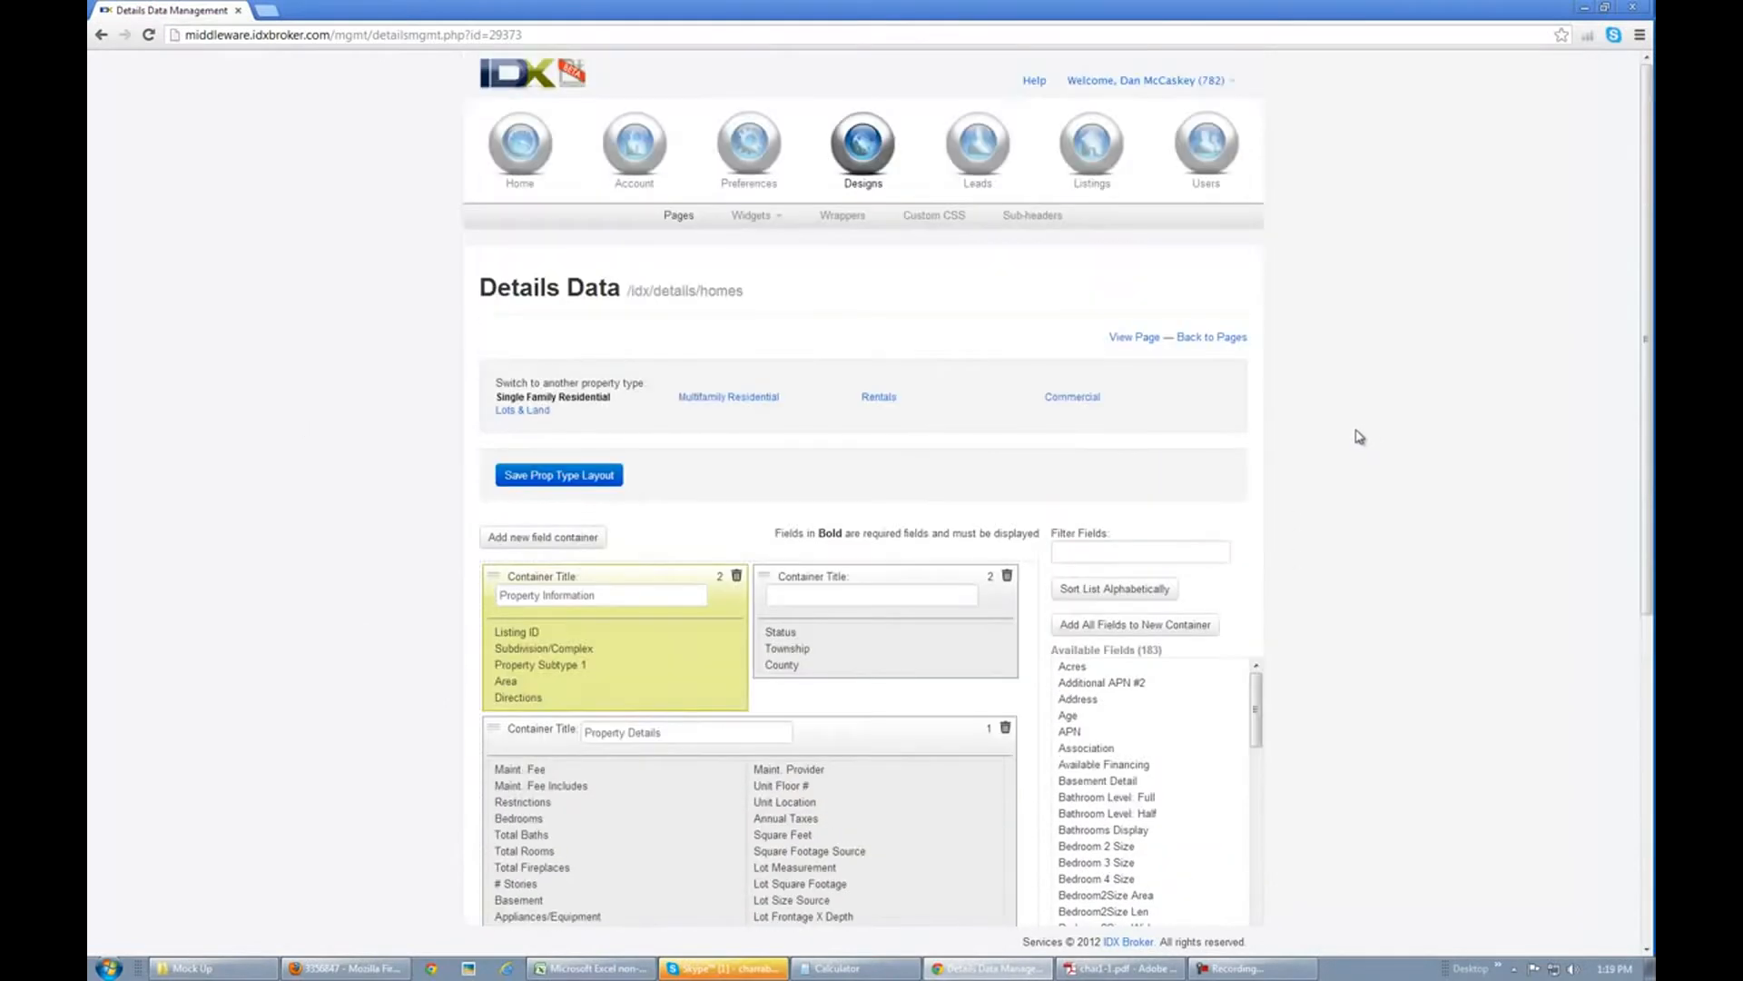
pyautogui.scroll(-3, 1357, 434)
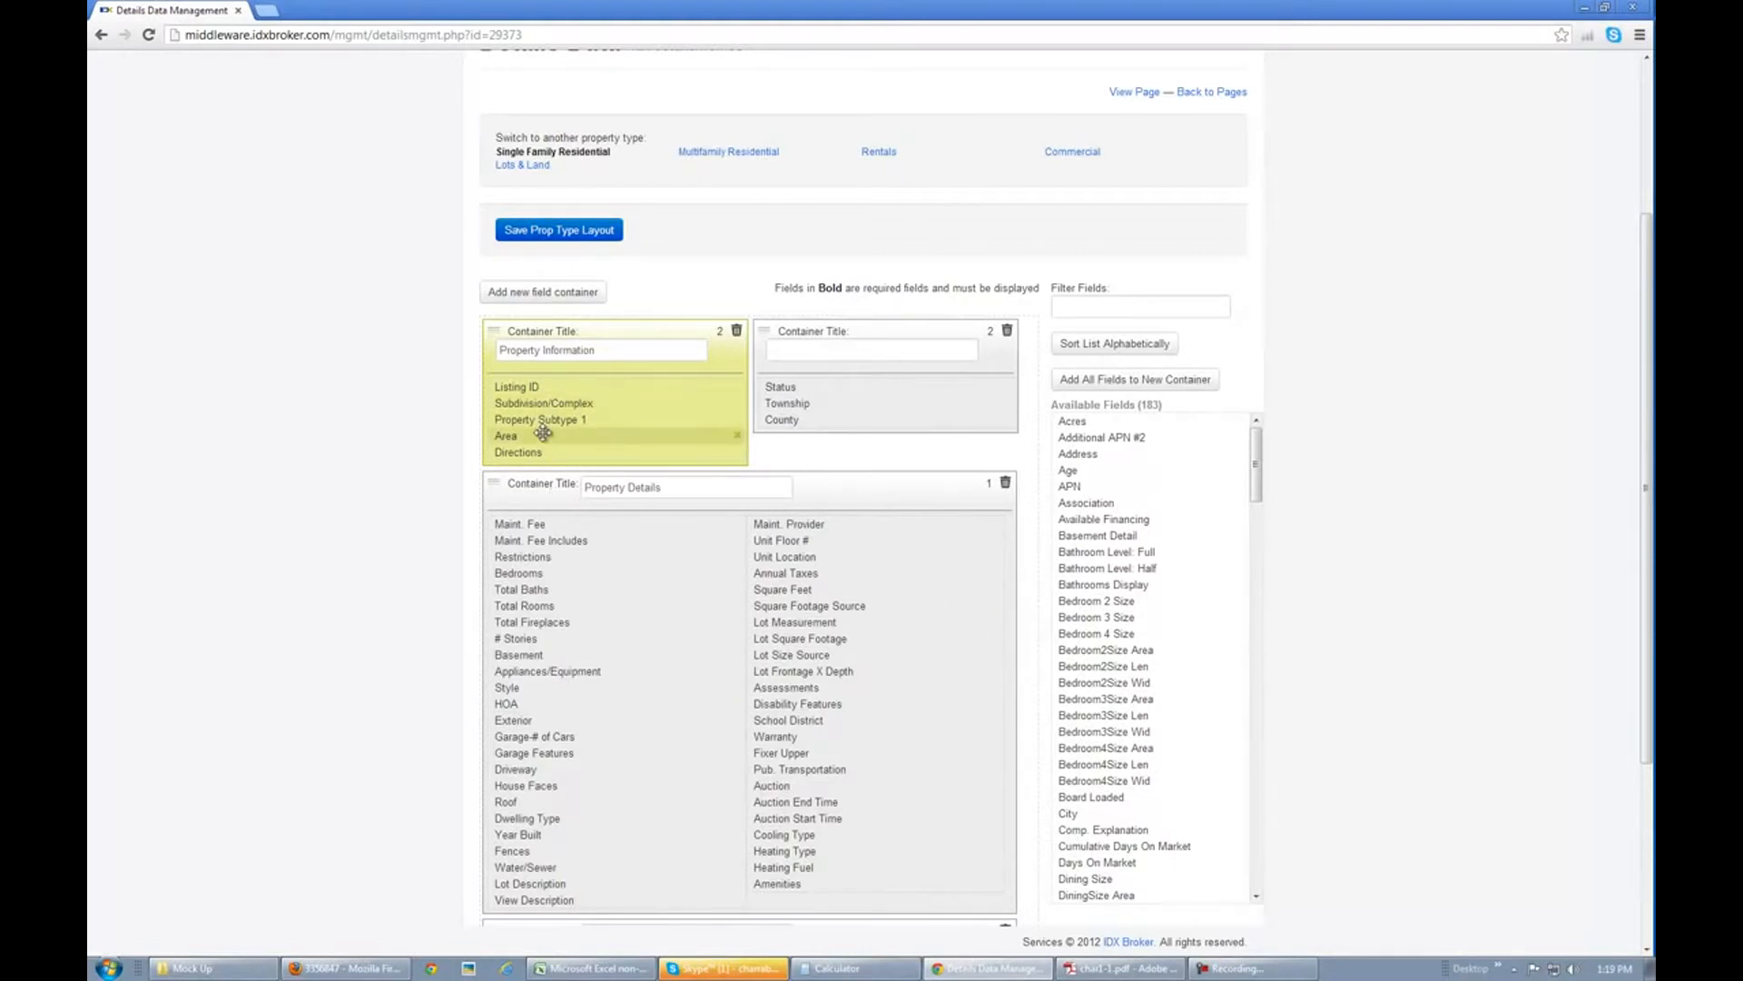
pyautogui.scroll(-2, 417, 454)
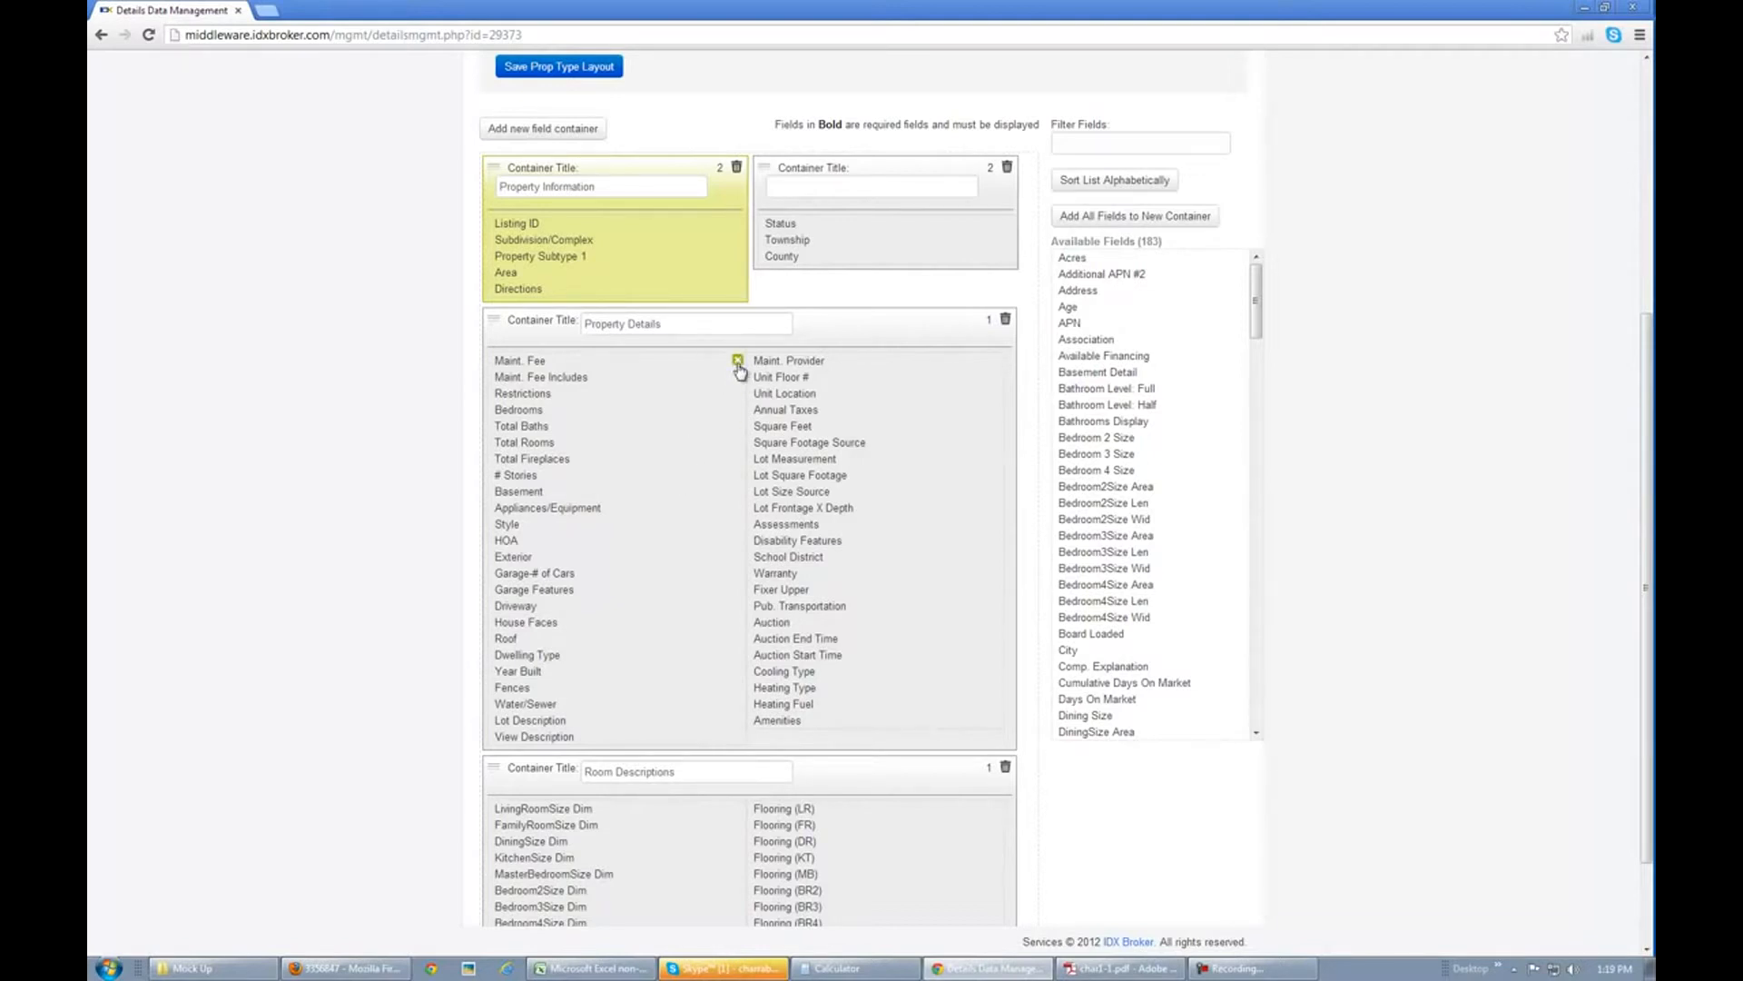
# Step: Remove the Status, Township and County fields from the untitled field container
pyautogui.click(1008, 222)
pyautogui.click(1008, 222)
pyautogui.click(1007, 223)
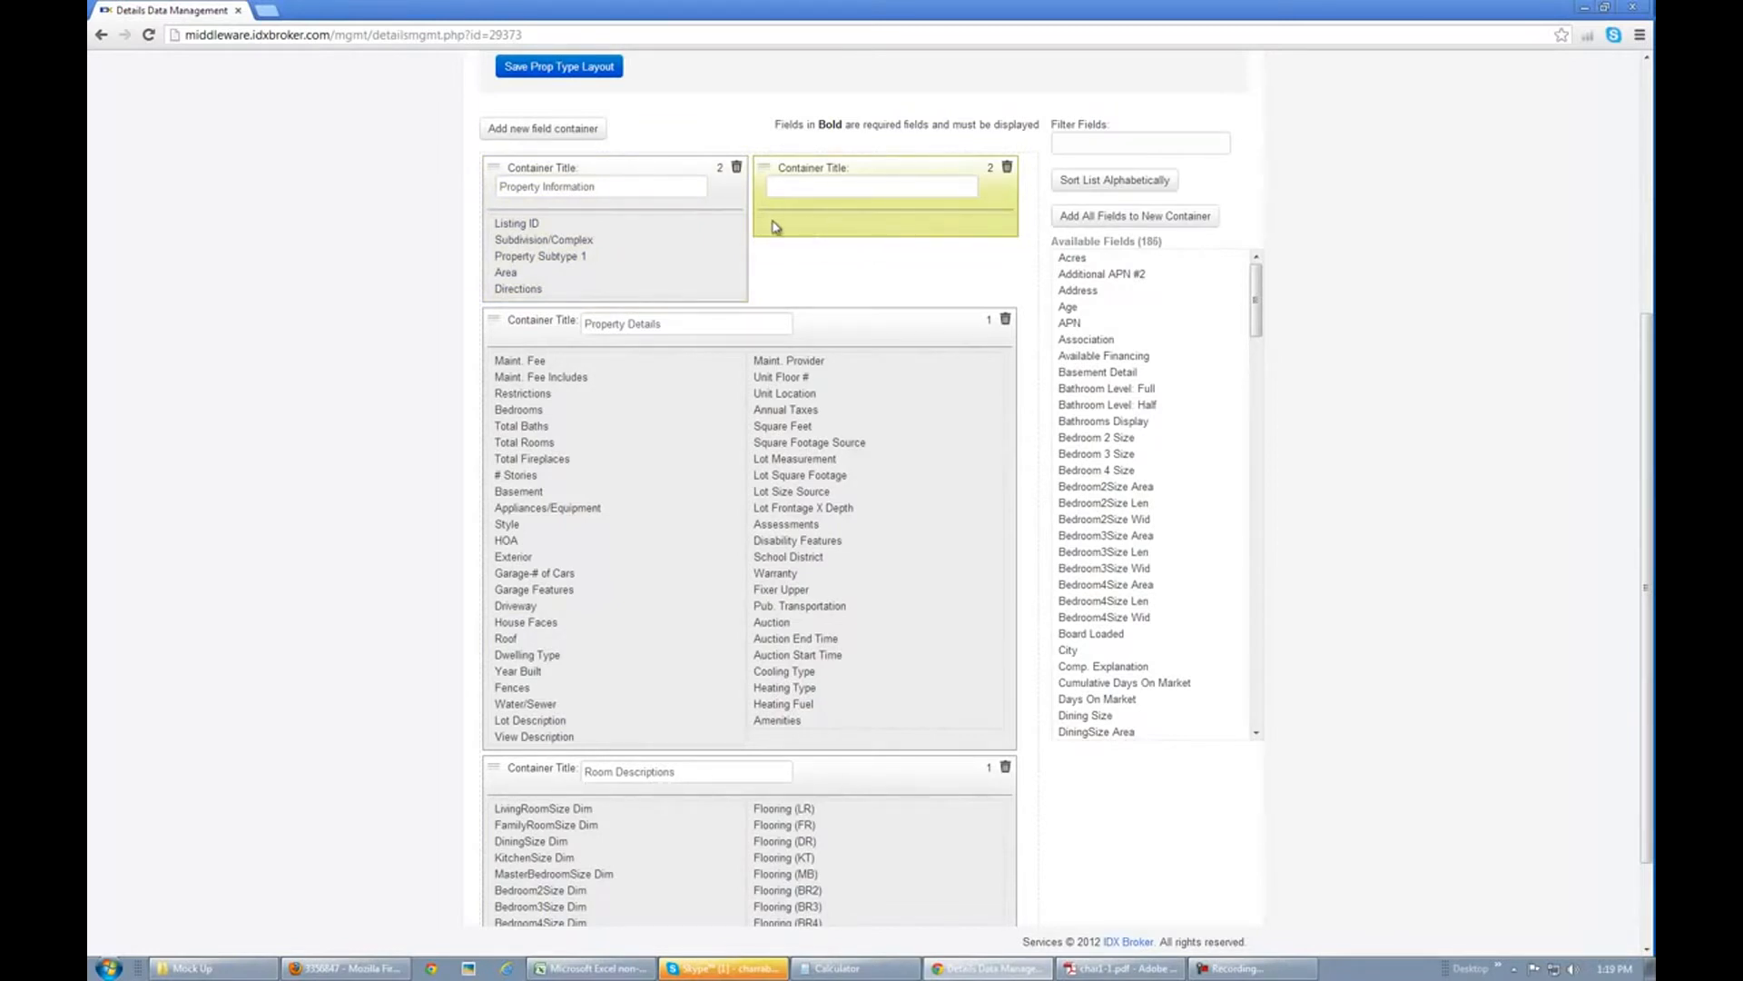
# Step: Add all available fields to a new container and look through the fields it holds
pyautogui.click(1119, 217)
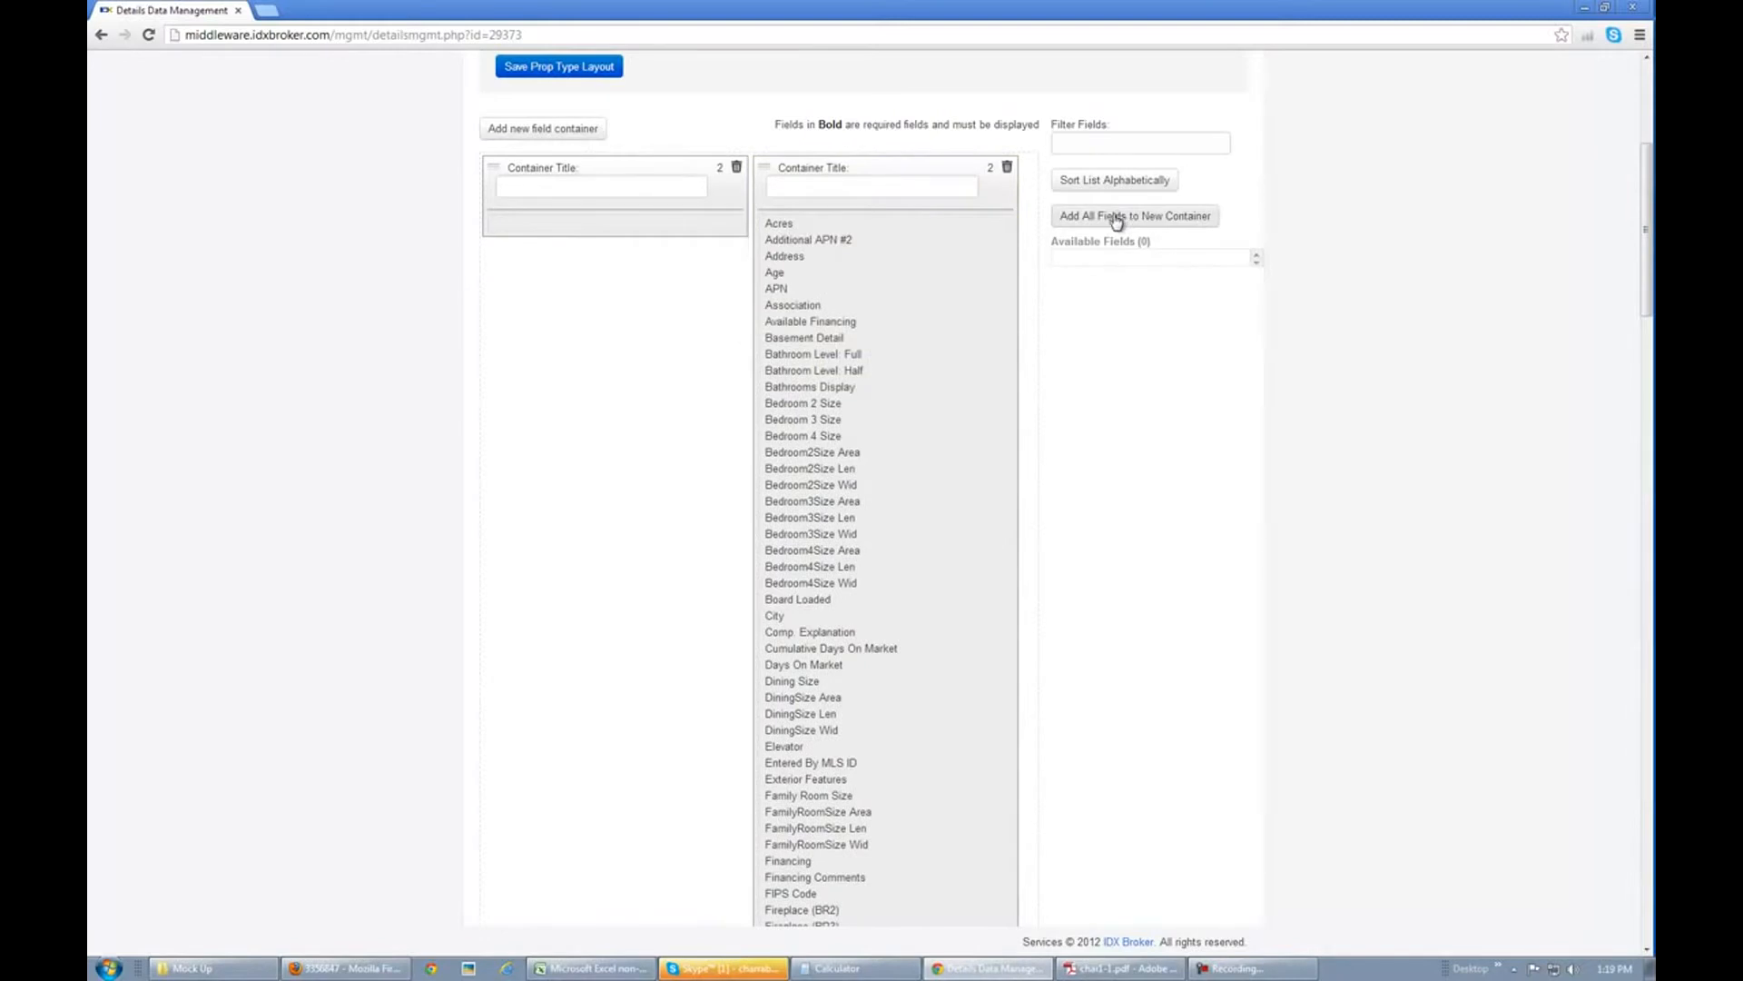
pyautogui.scroll(-5, 990, 291)
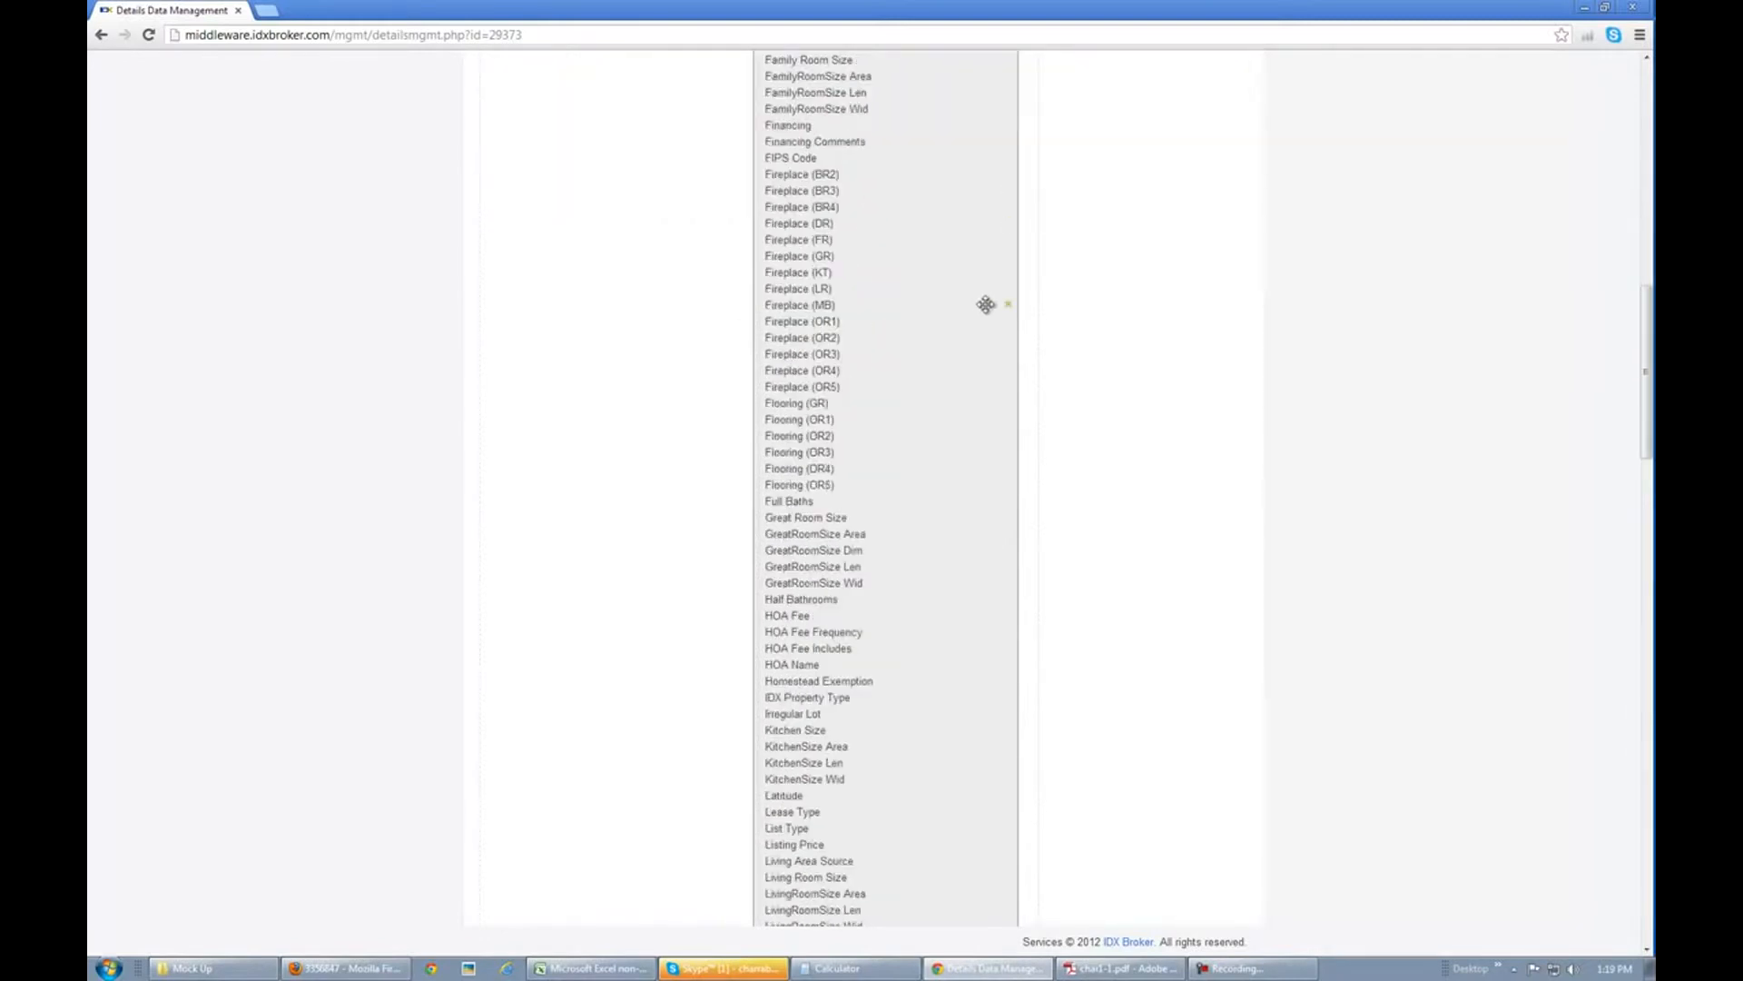
pyautogui.scroll(10, 989, 291)
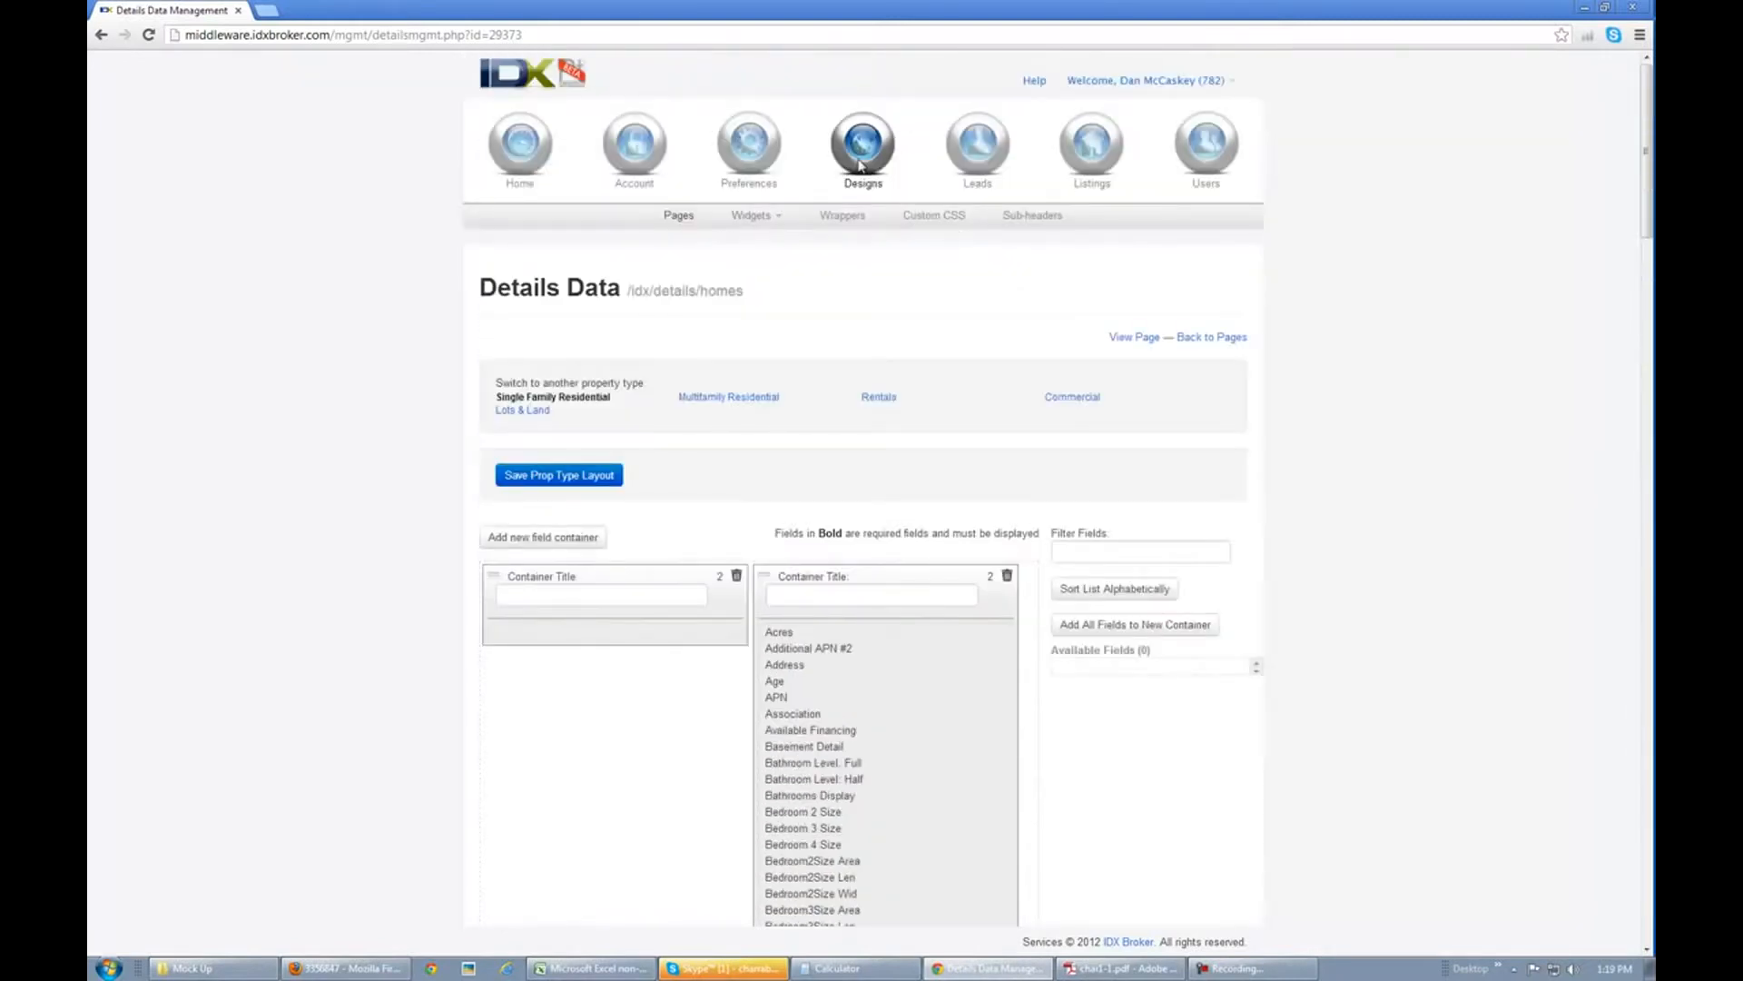
# Step: Return to the pages list without saving and reopen the Single Family Residential fields of the homes details page
pyautogui.click(676, 215)
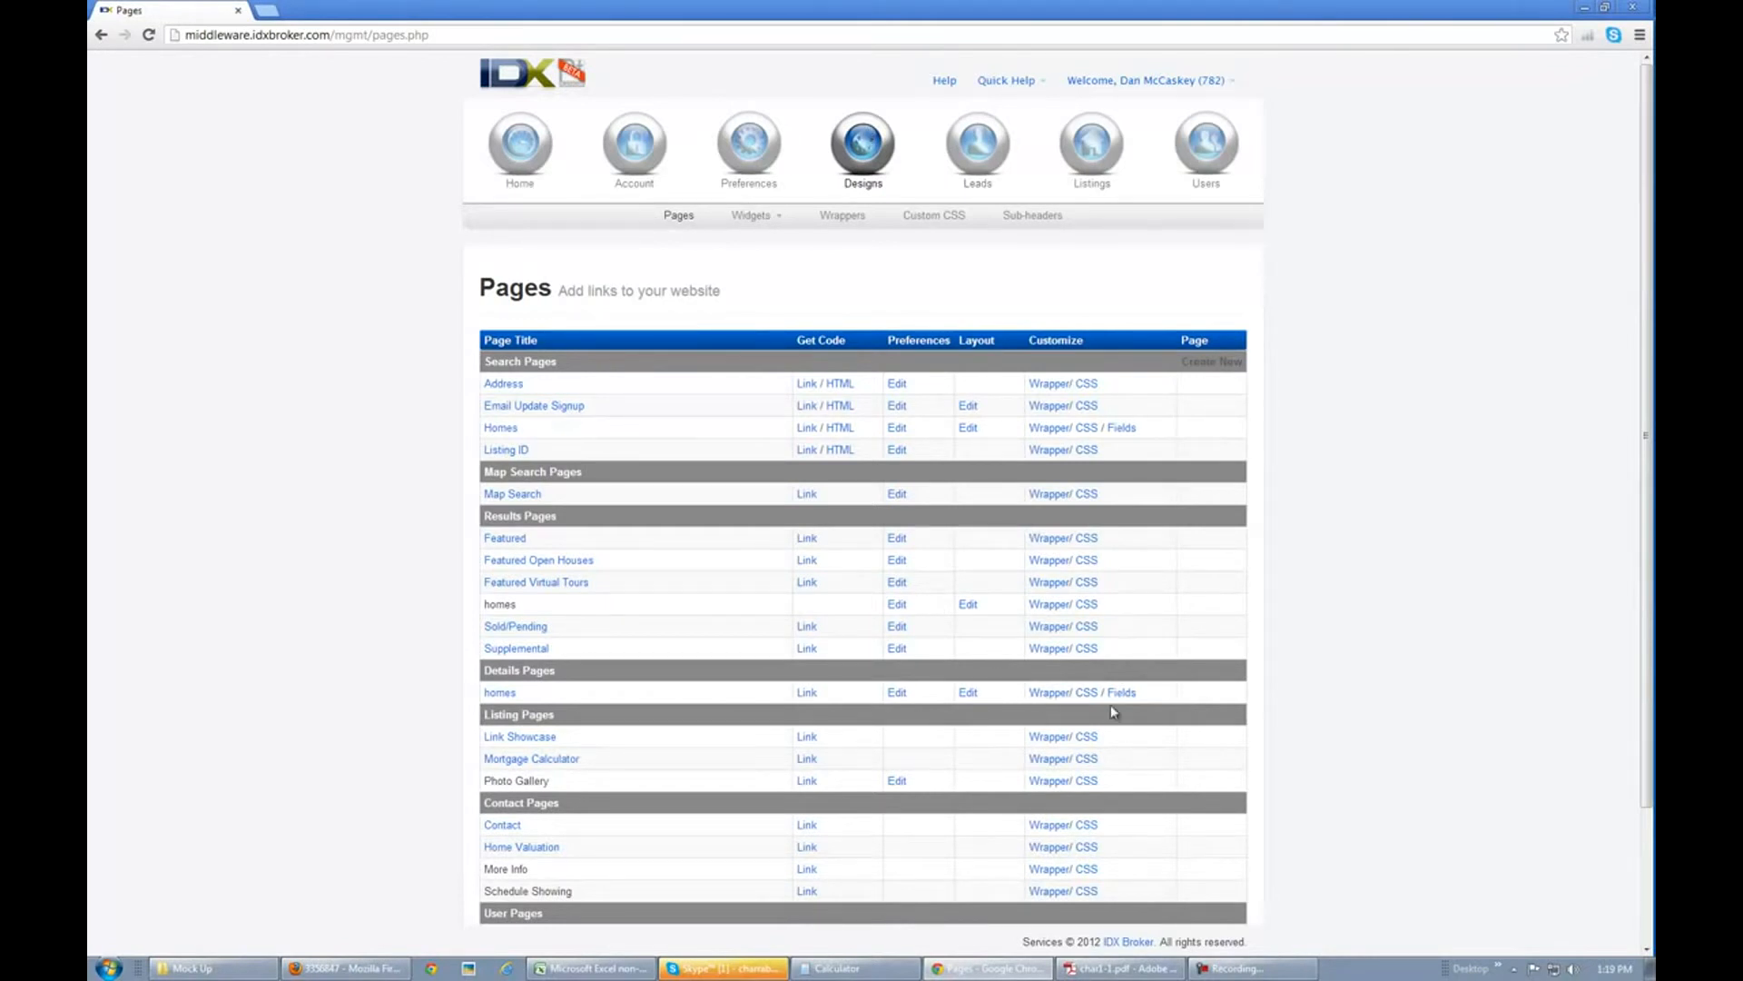
pyautogui.click(607, 423)
pyautogui.click(786, 413)
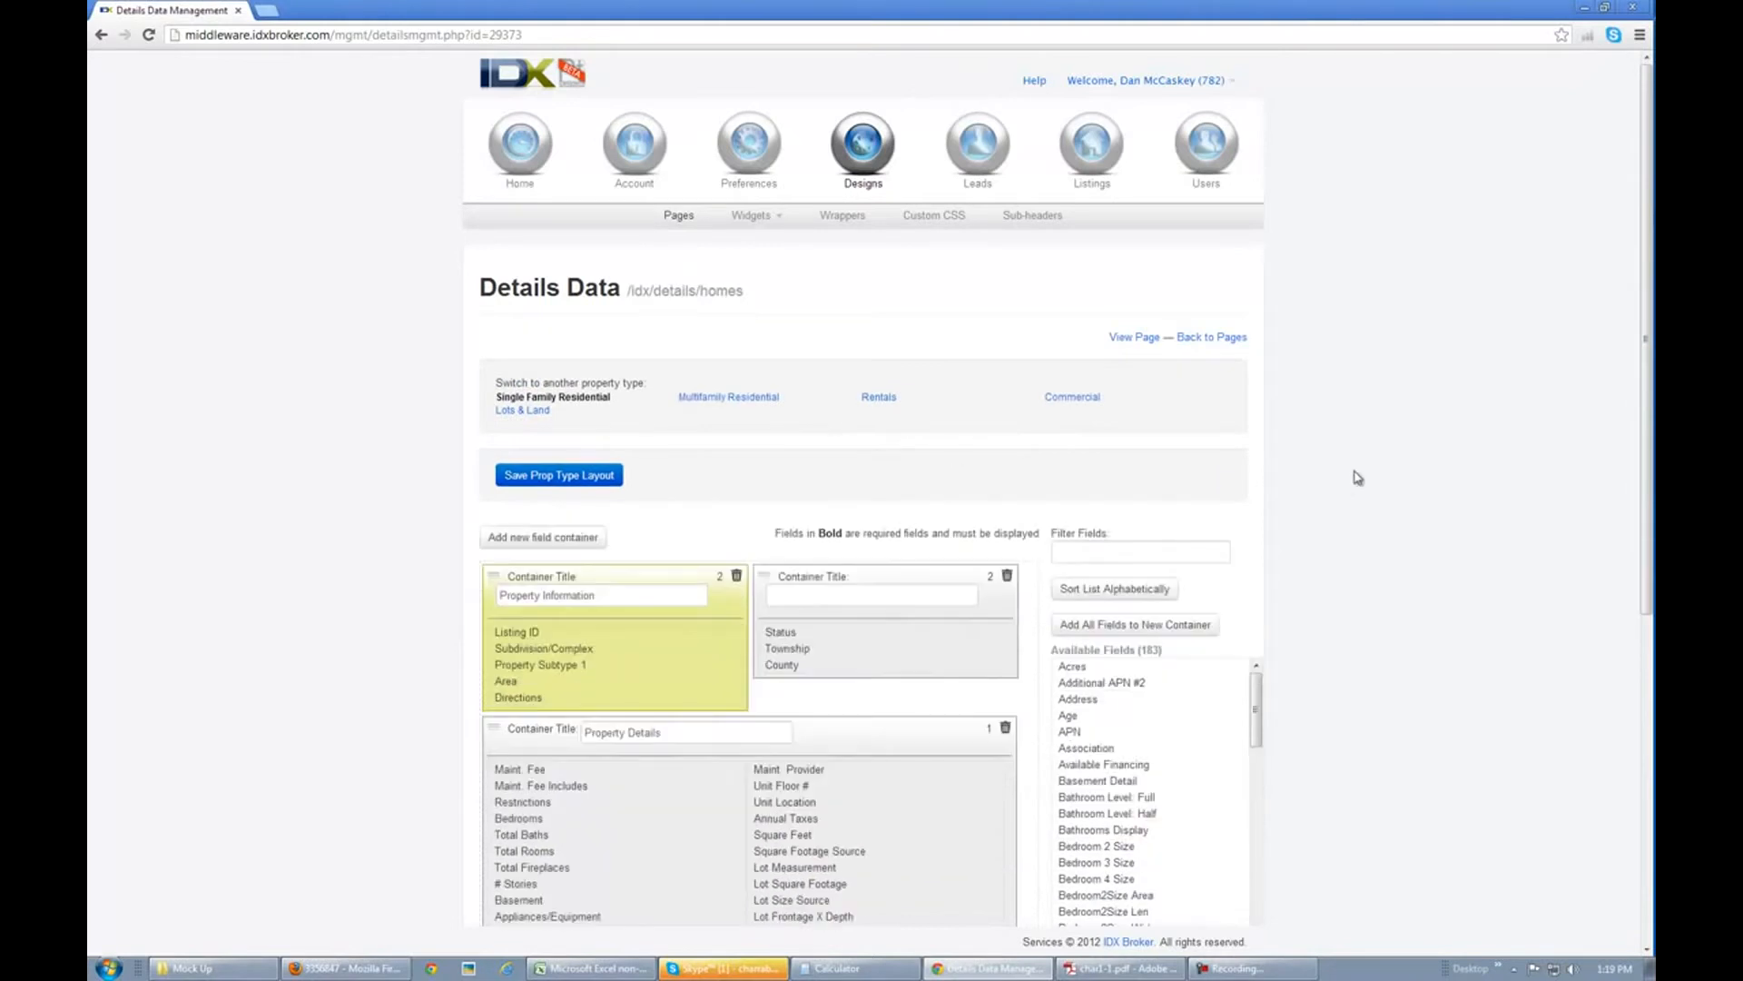
# Step: Clear Status, Township and County out of the untitled container and sort the available fields alphabetically
pyautogui.scroll(-2, 1381, 331)
pyautogui.scroll(-1, 1382, 331)
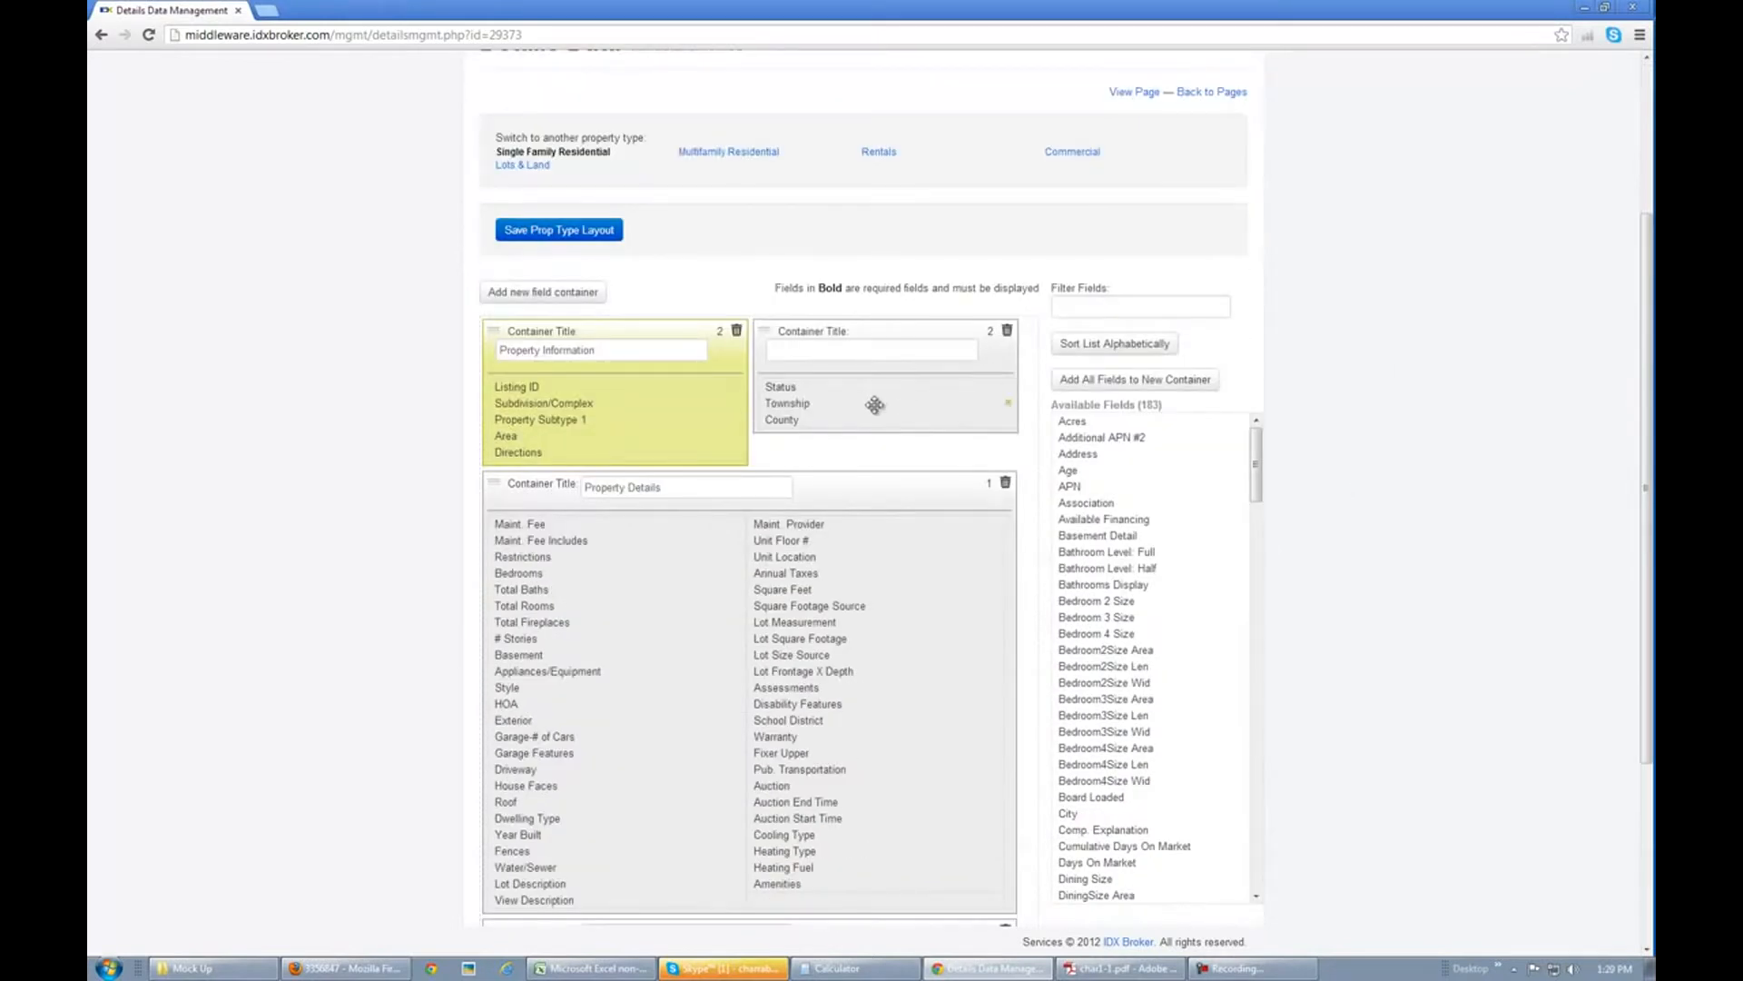
pyautogui.click(1006, 391)
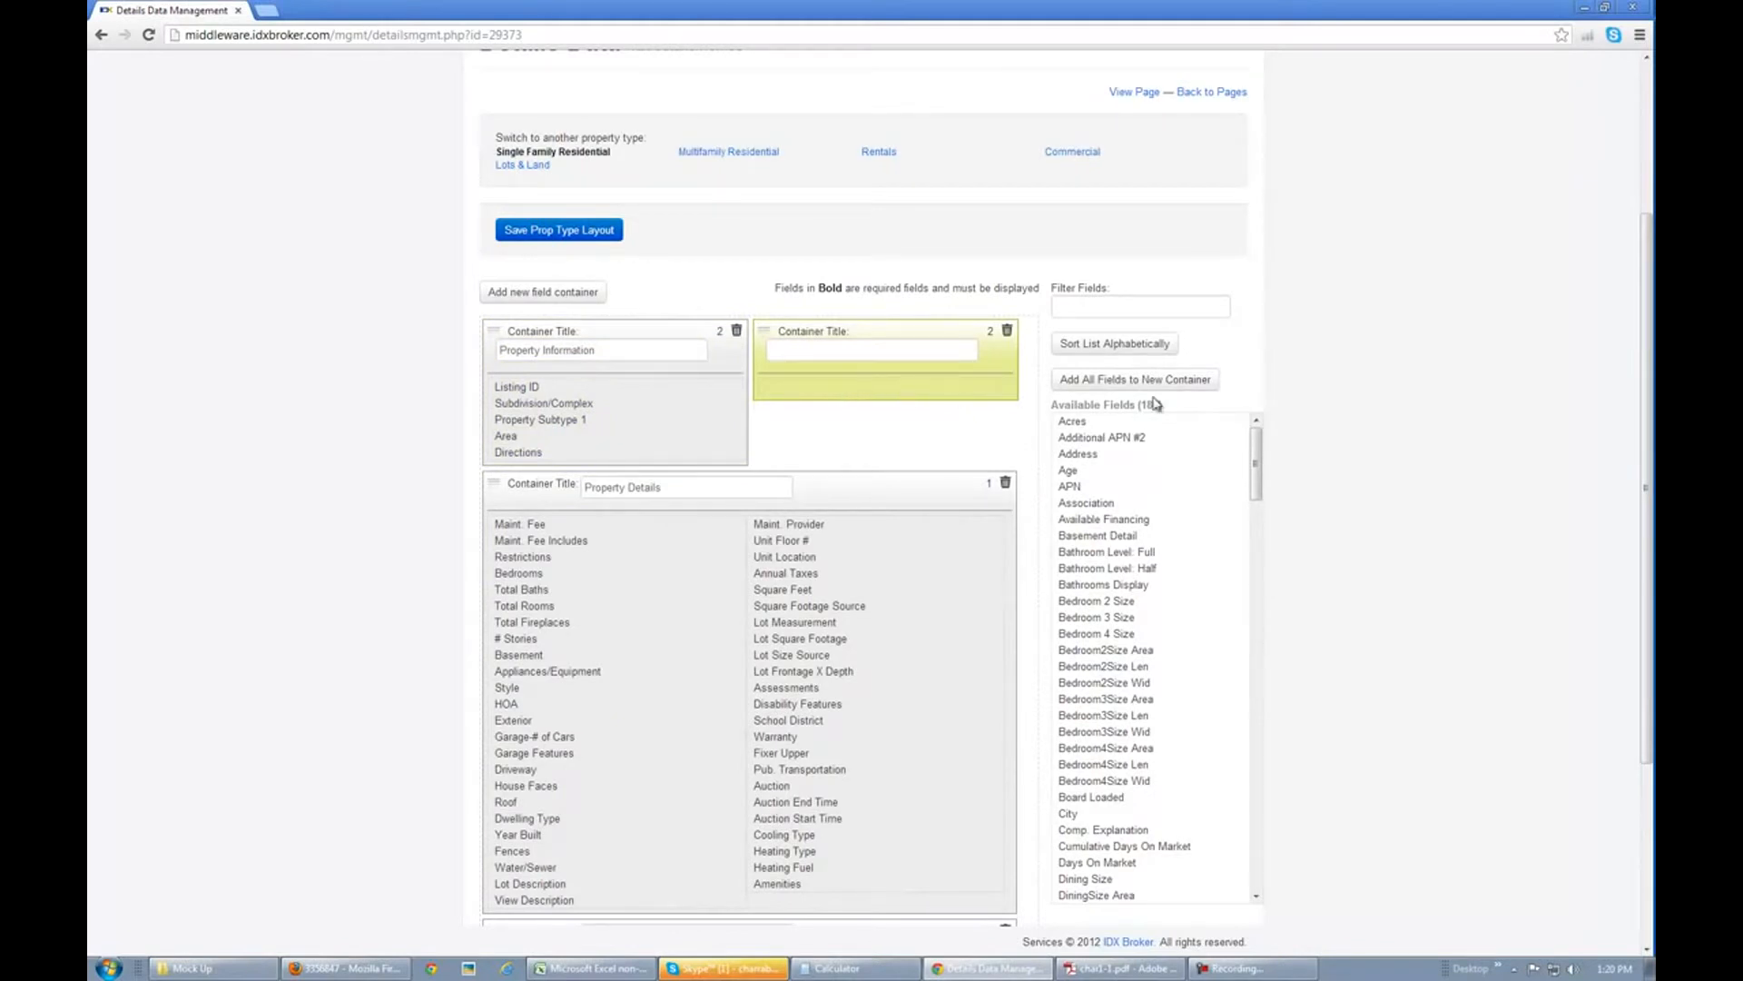
pyautogui.click(1098, 345)
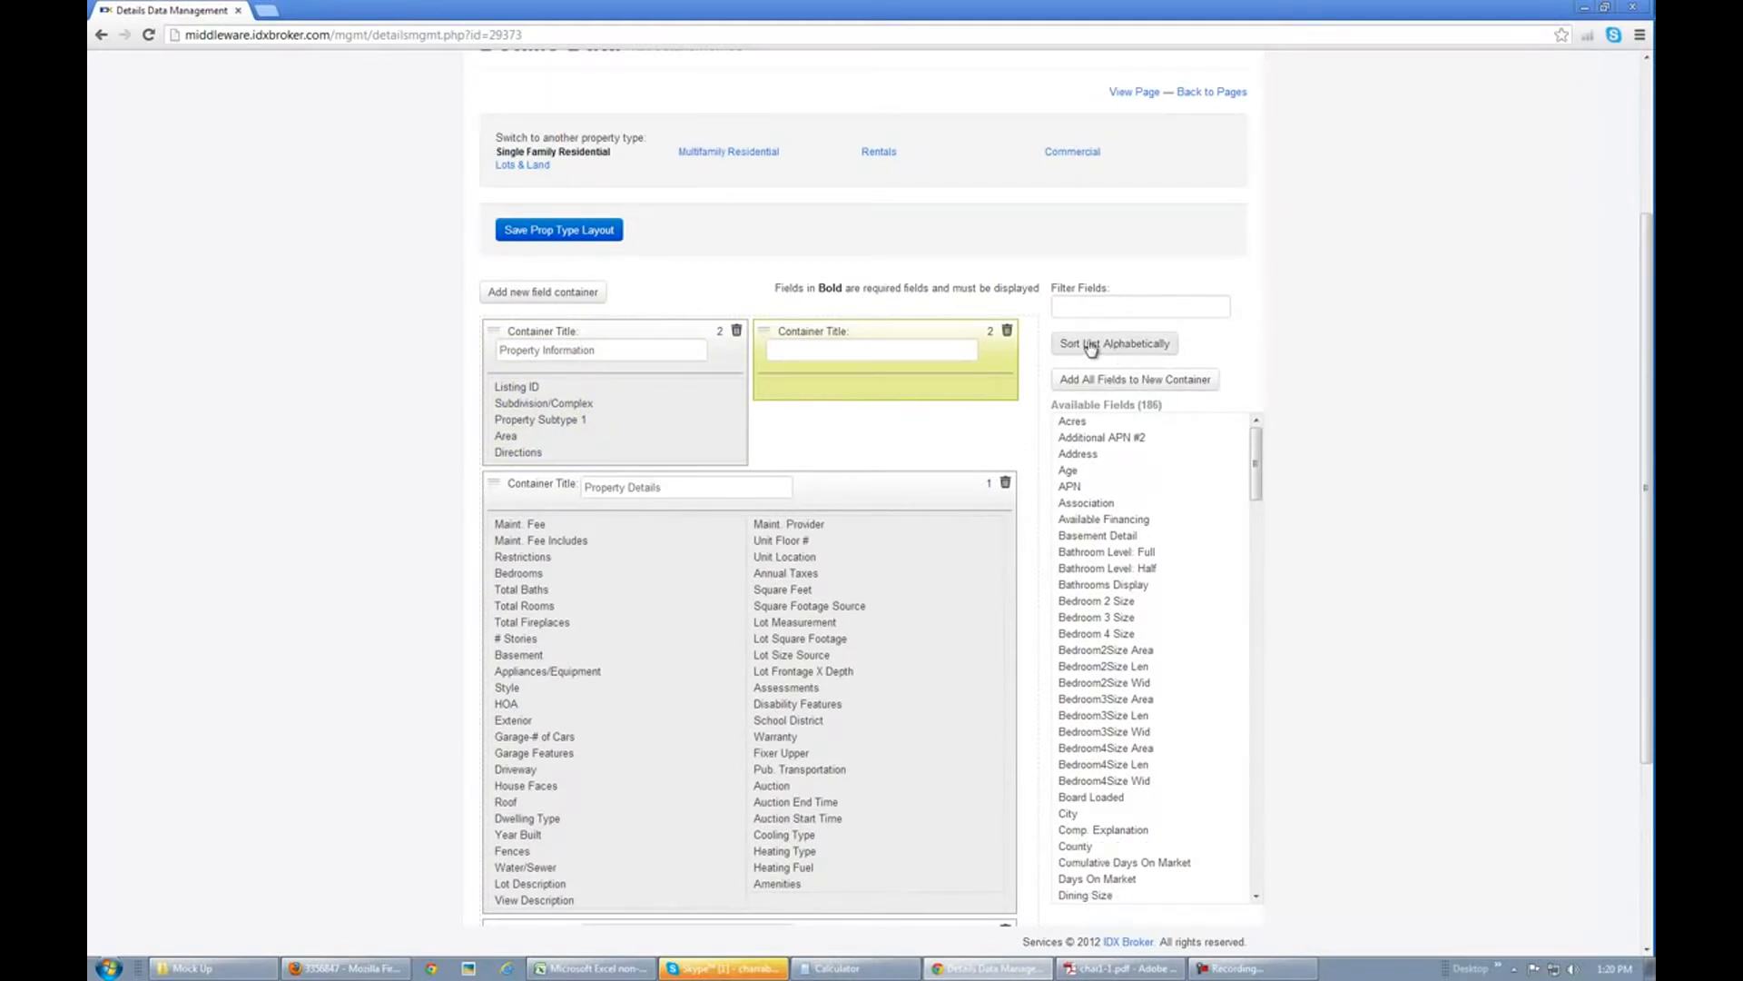
# Step: Add the Status, Township and County fields from the available fields to the empty untitled container
pyautogui.moveTo(1257, 459); pyautogui.dragTo(1256, 806)
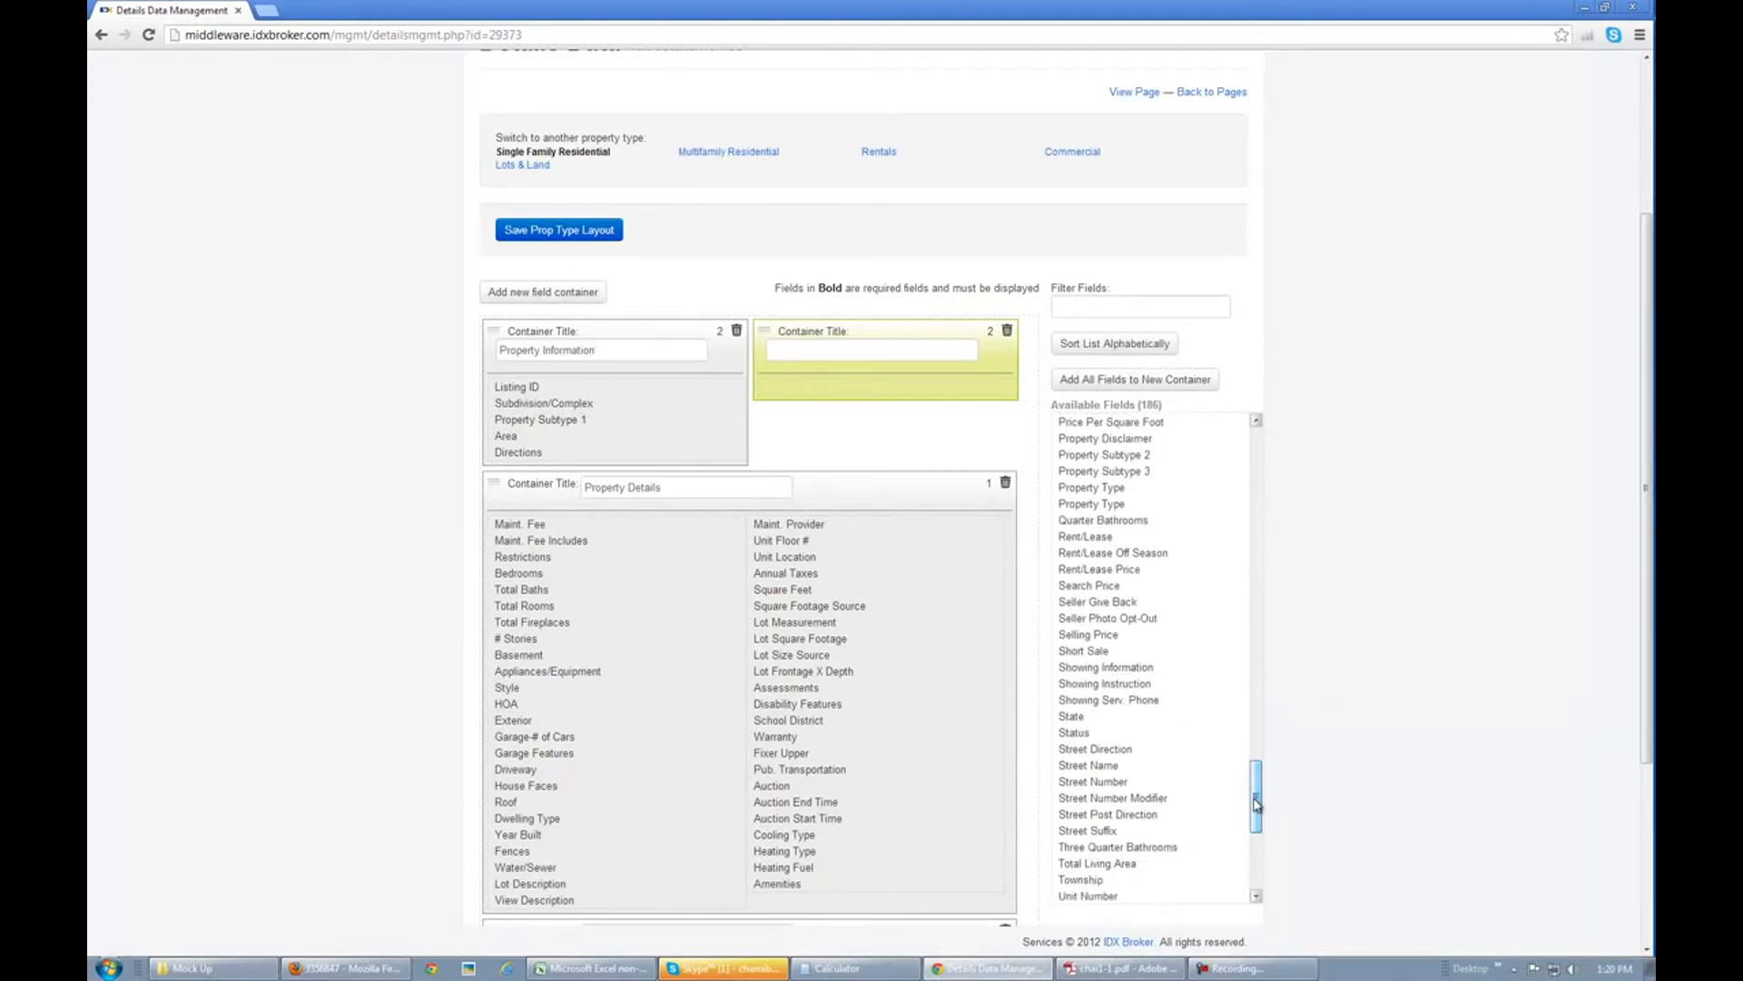
pyautogui.click(1240, 731)
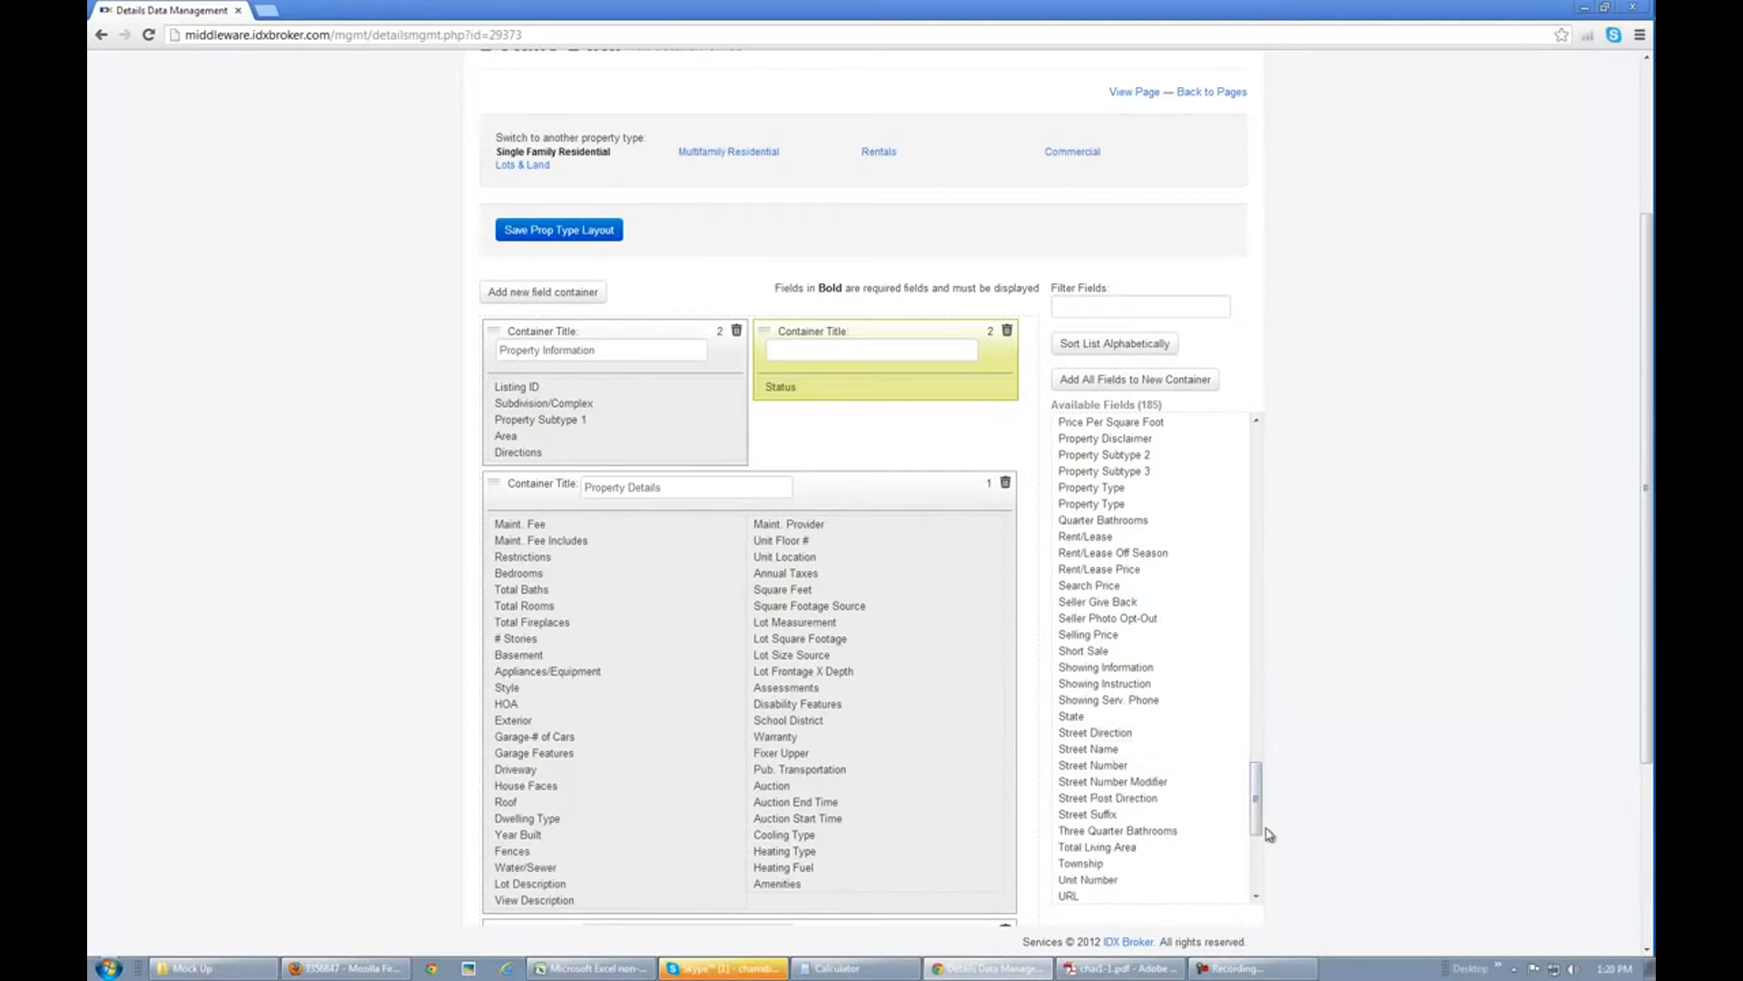
pyautogui.click(1241, 862)
pyautogui.moveTo(1259, 826); pyautogui.dragTo(1259, 505)
pyautogui.moveTo(1167, 724)
pyautogui.click(1242, 731)
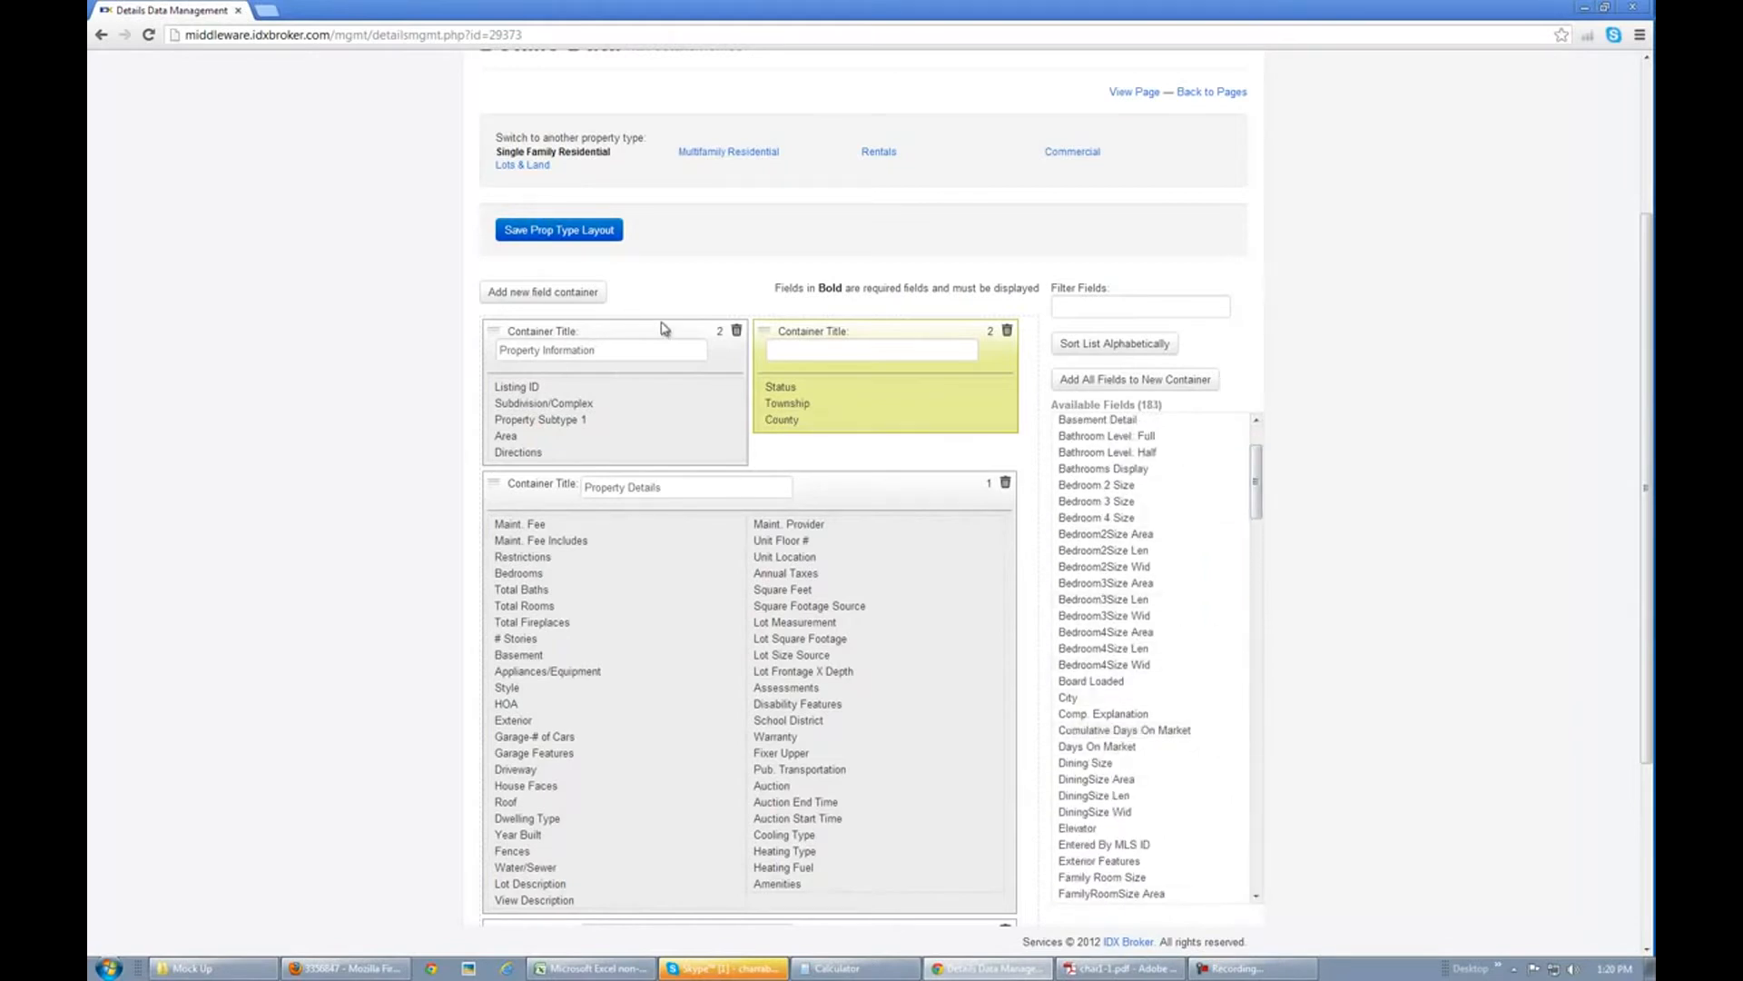
# Step: Save the Single Family Residential property type layout
pyautogui.moveTo(824, 424)
pyautogui.mouseDown()
pyautogui.moveTo(808, 385)
pyautogui.moveTo(811, 405)
pyautogui.mouseUp()
pyautogui.click(842, 349)
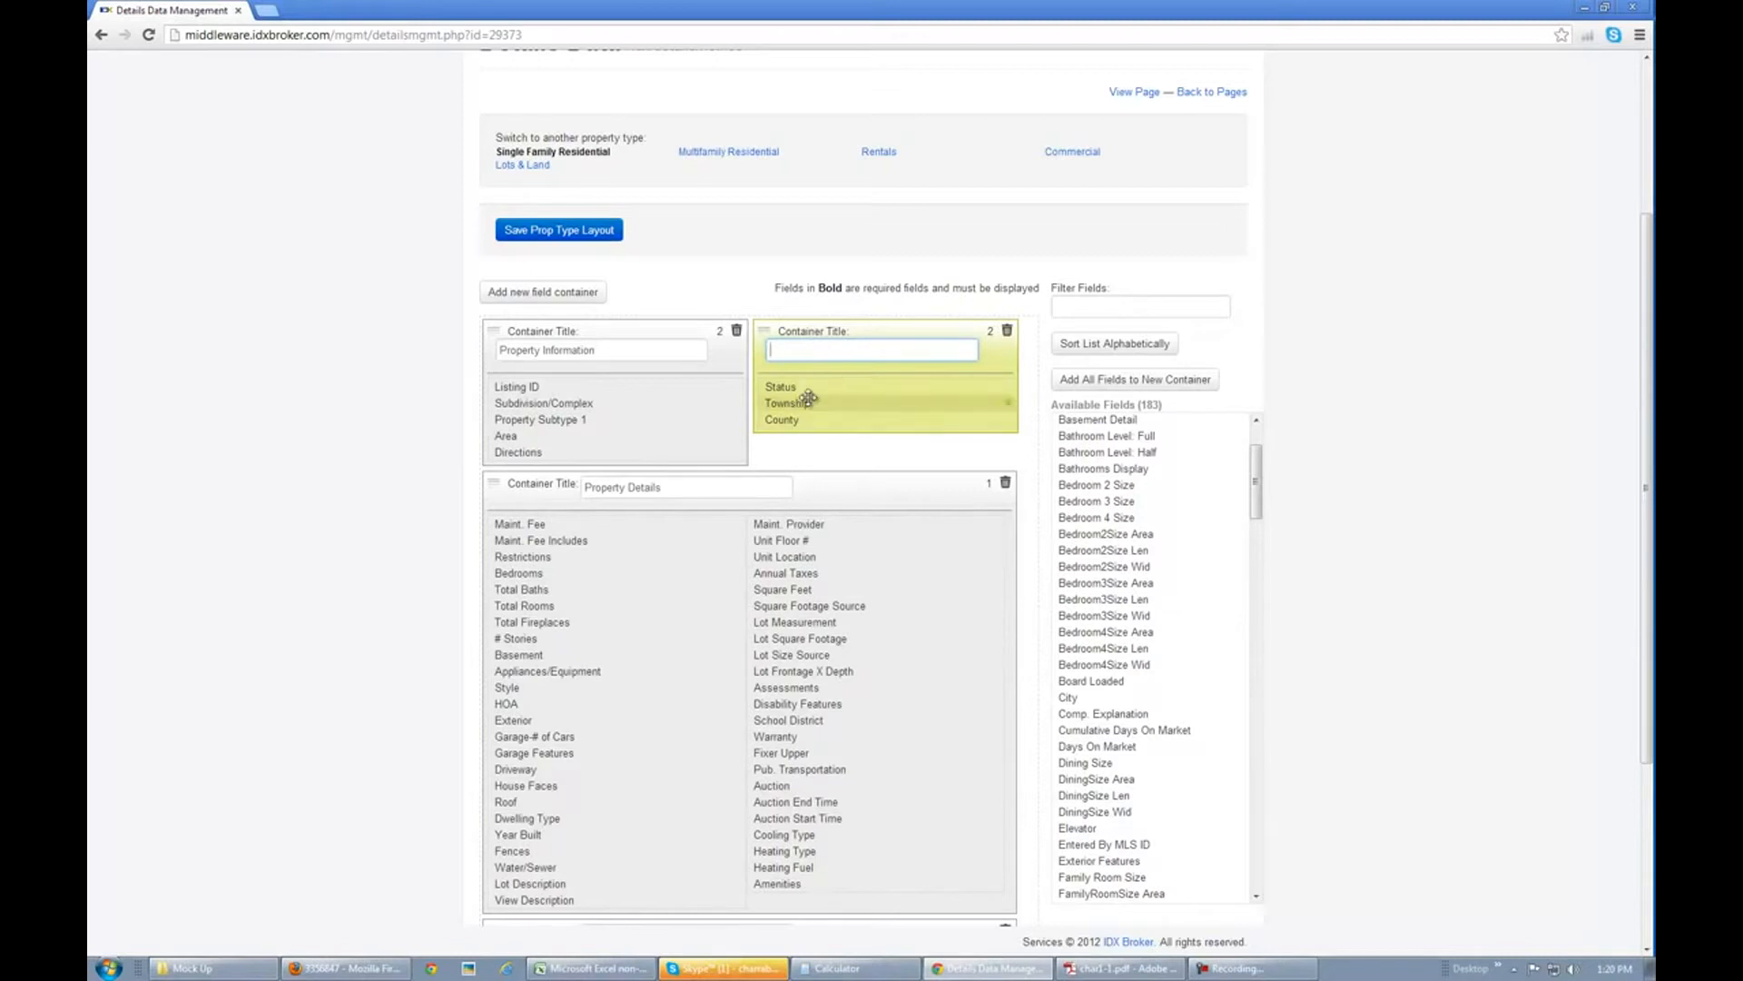
pyautogui.click(535, 232)
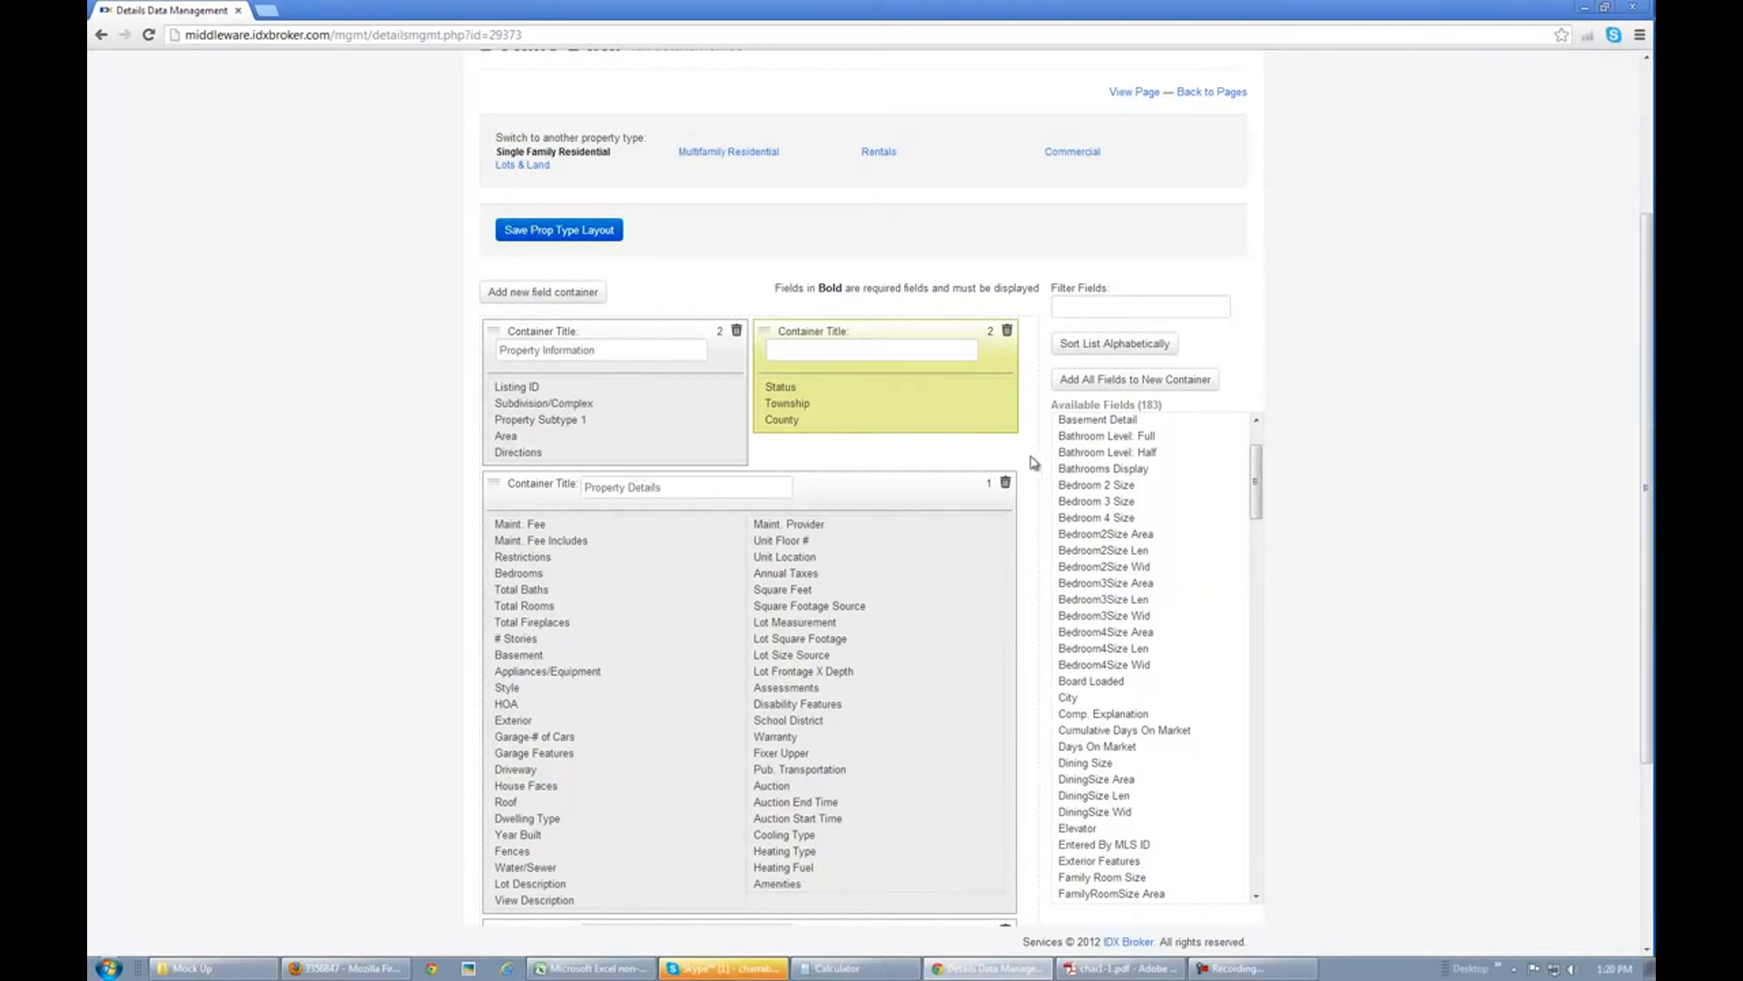
# Step: Add a new field container and move it to the end of the layout, below the Remarks container
pyautogui.scroll(-3, 1033, 465)
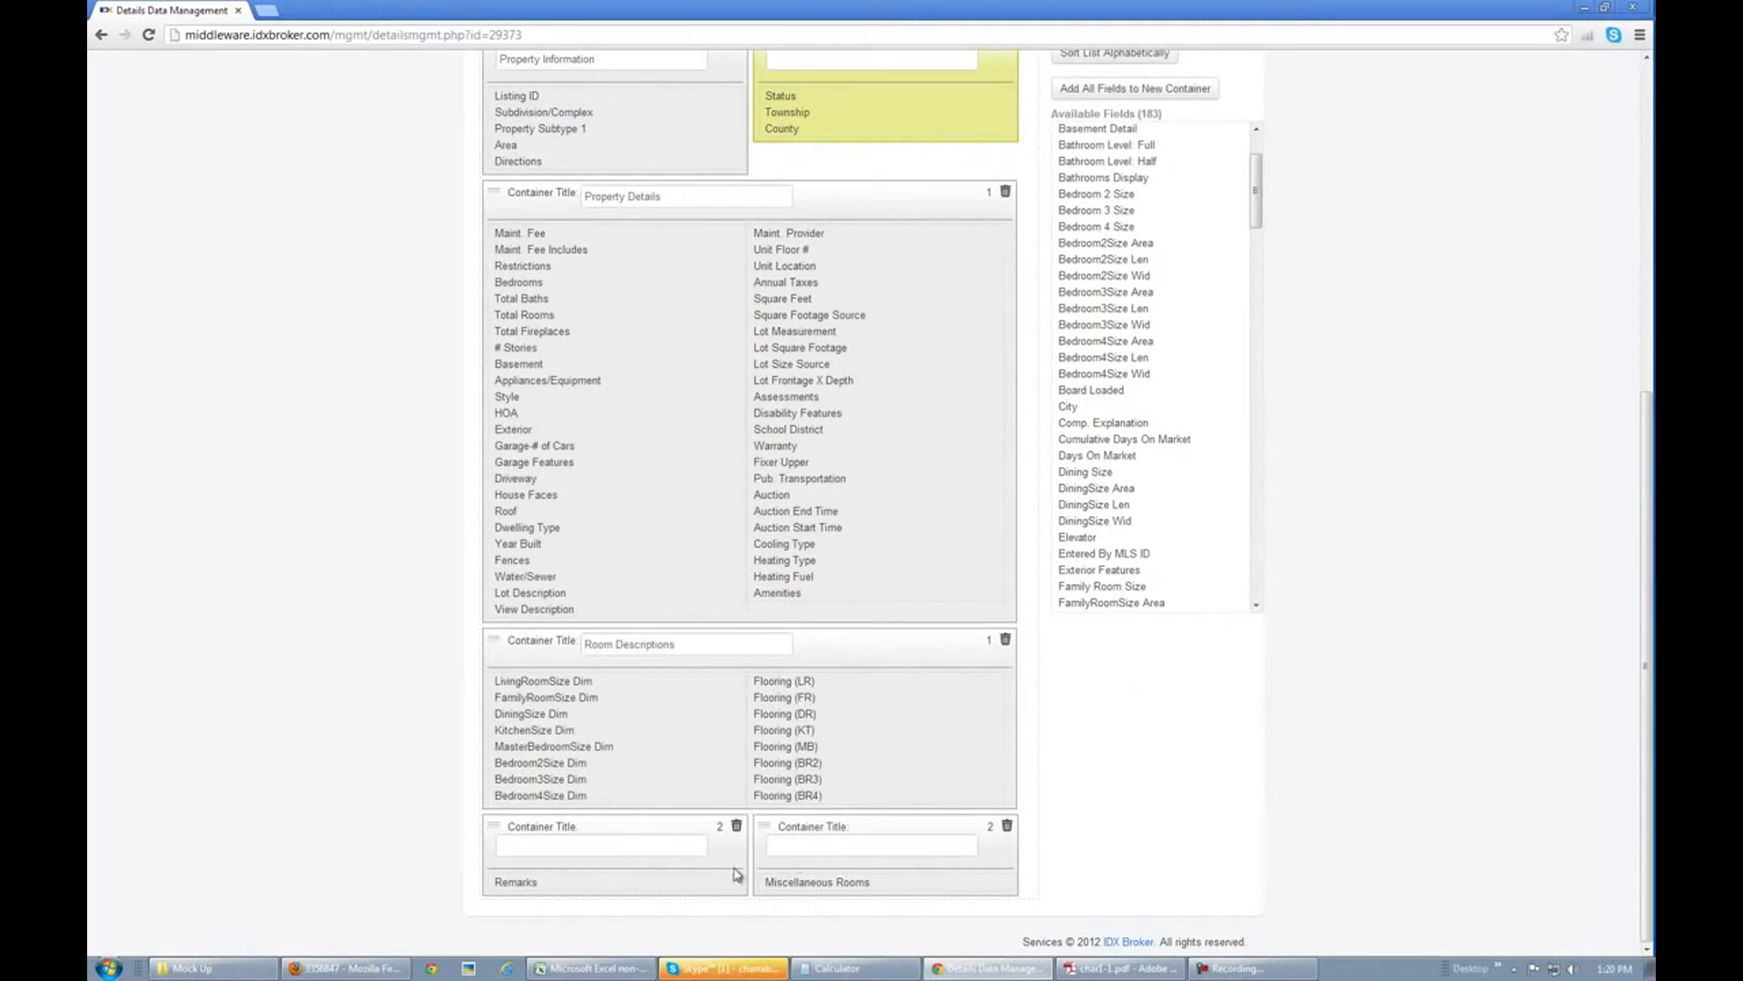
pyautogui.scroll(5, 556, 561)
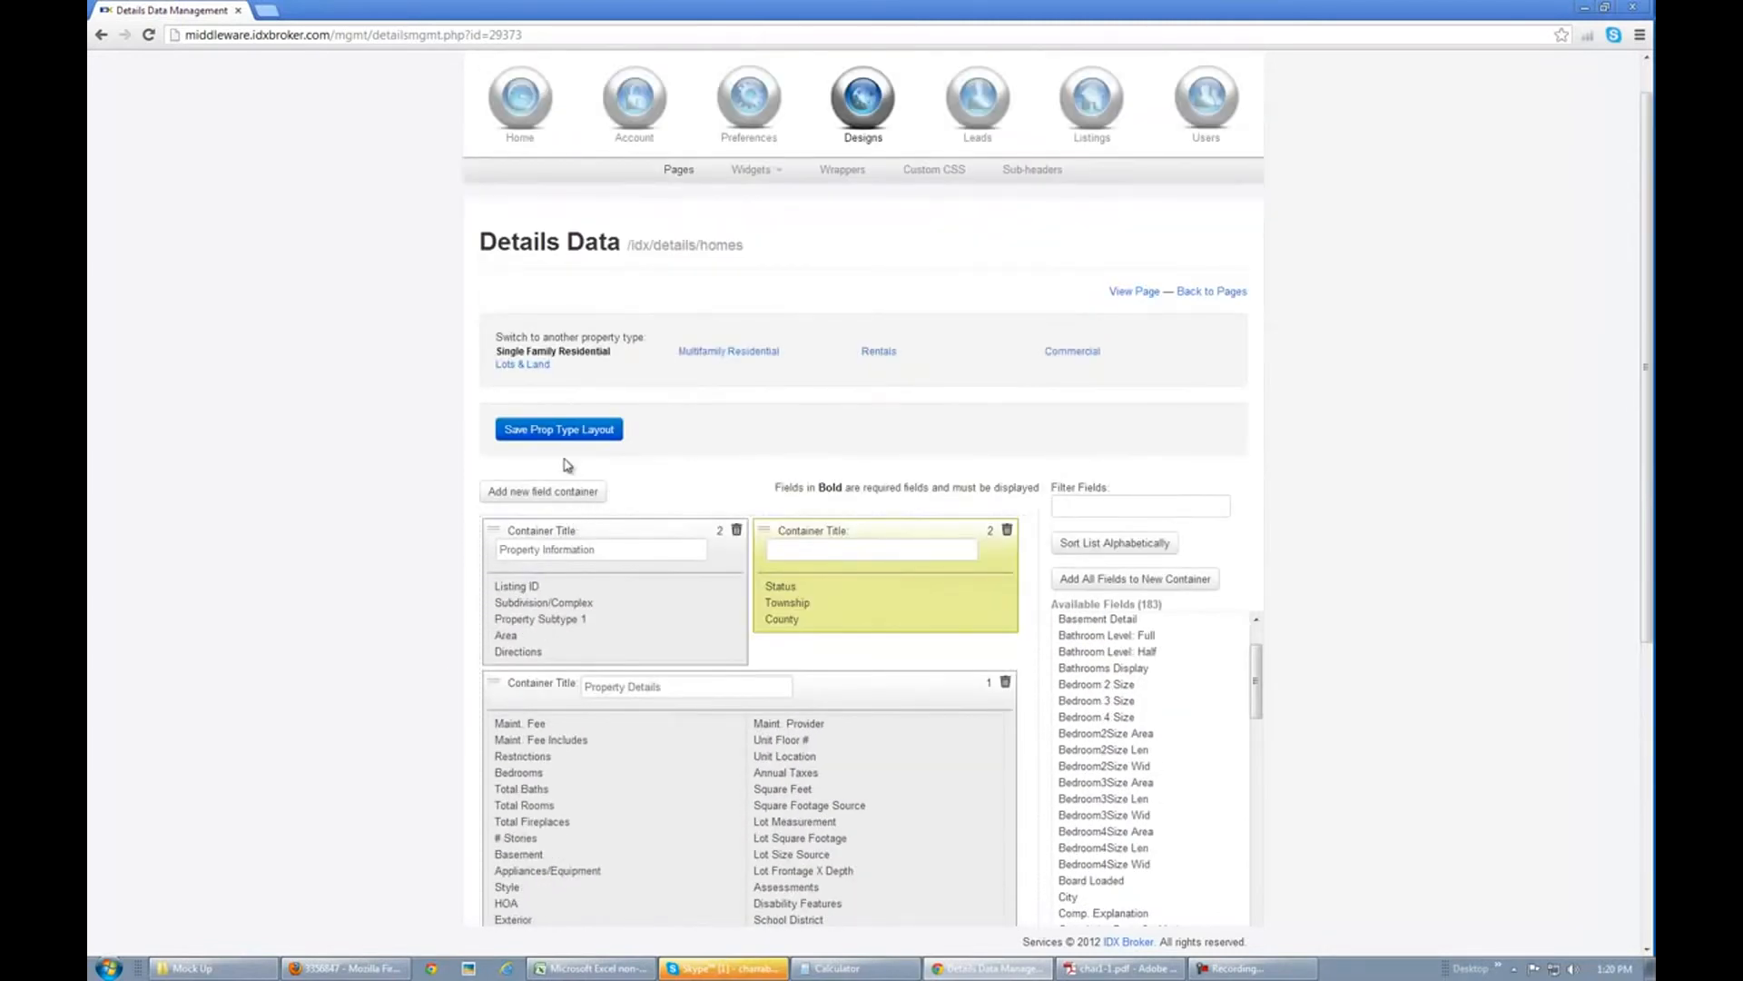
pyautogui.click(519, 493)
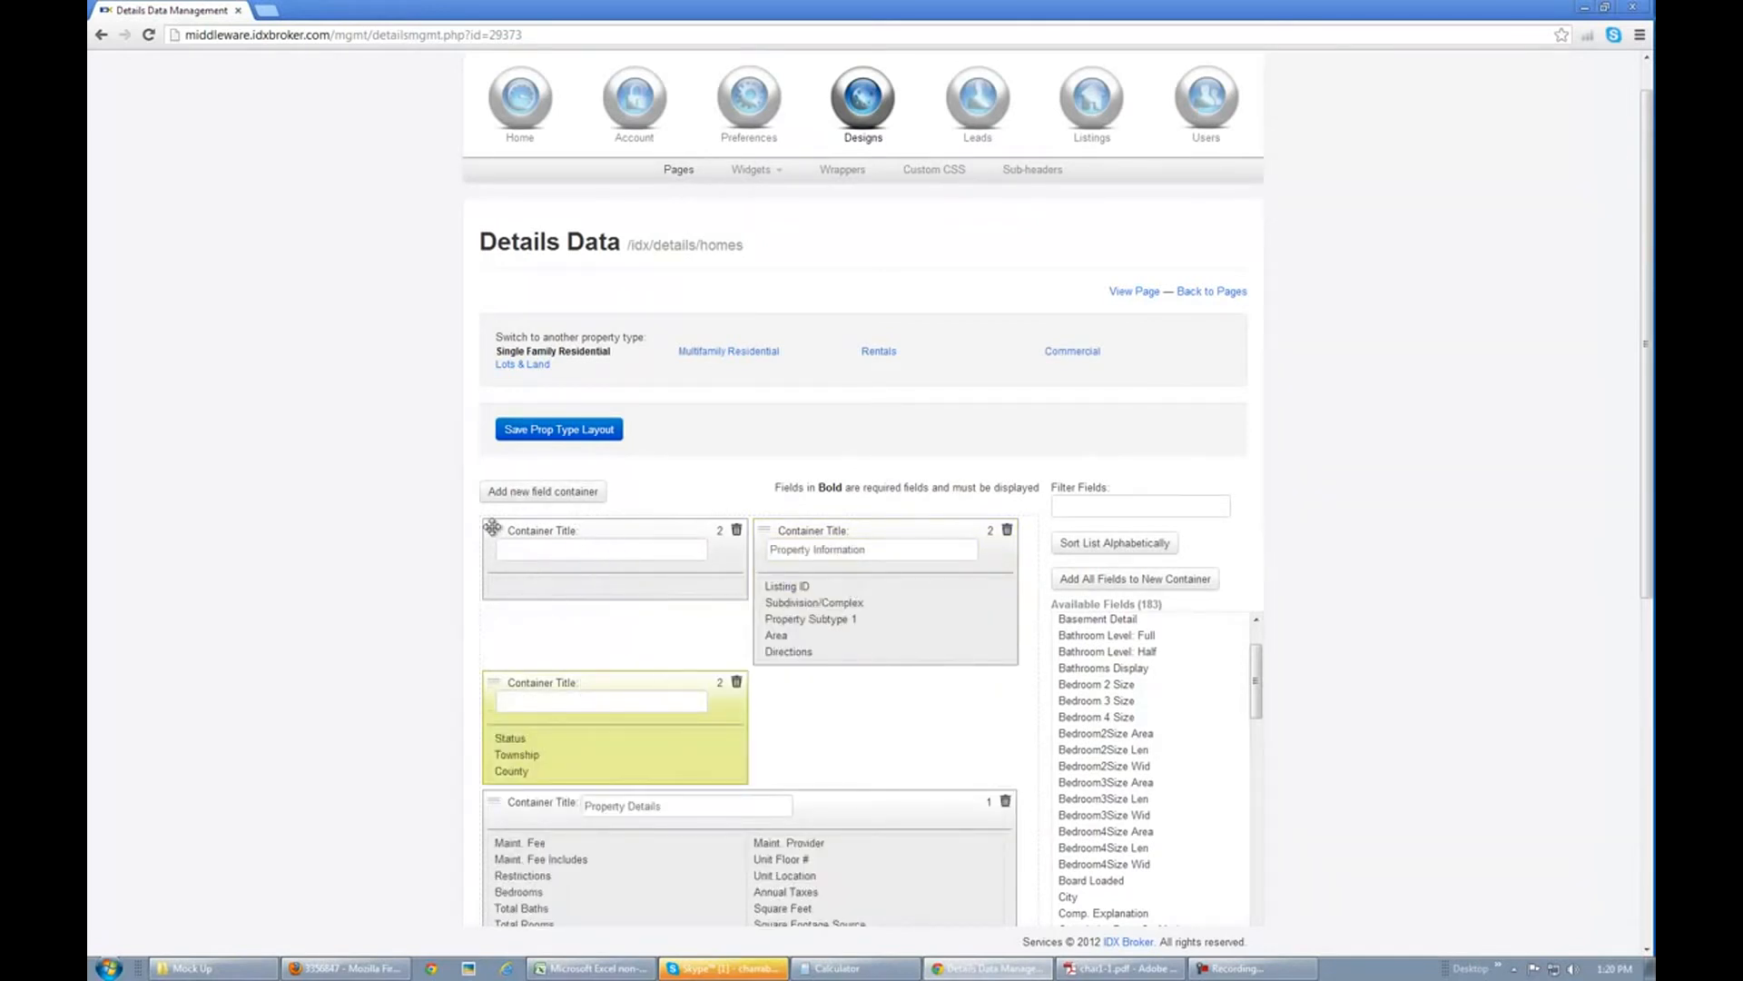
pyautogui.moveTo(482, 533); pyautogui.dragTo(591, 884)
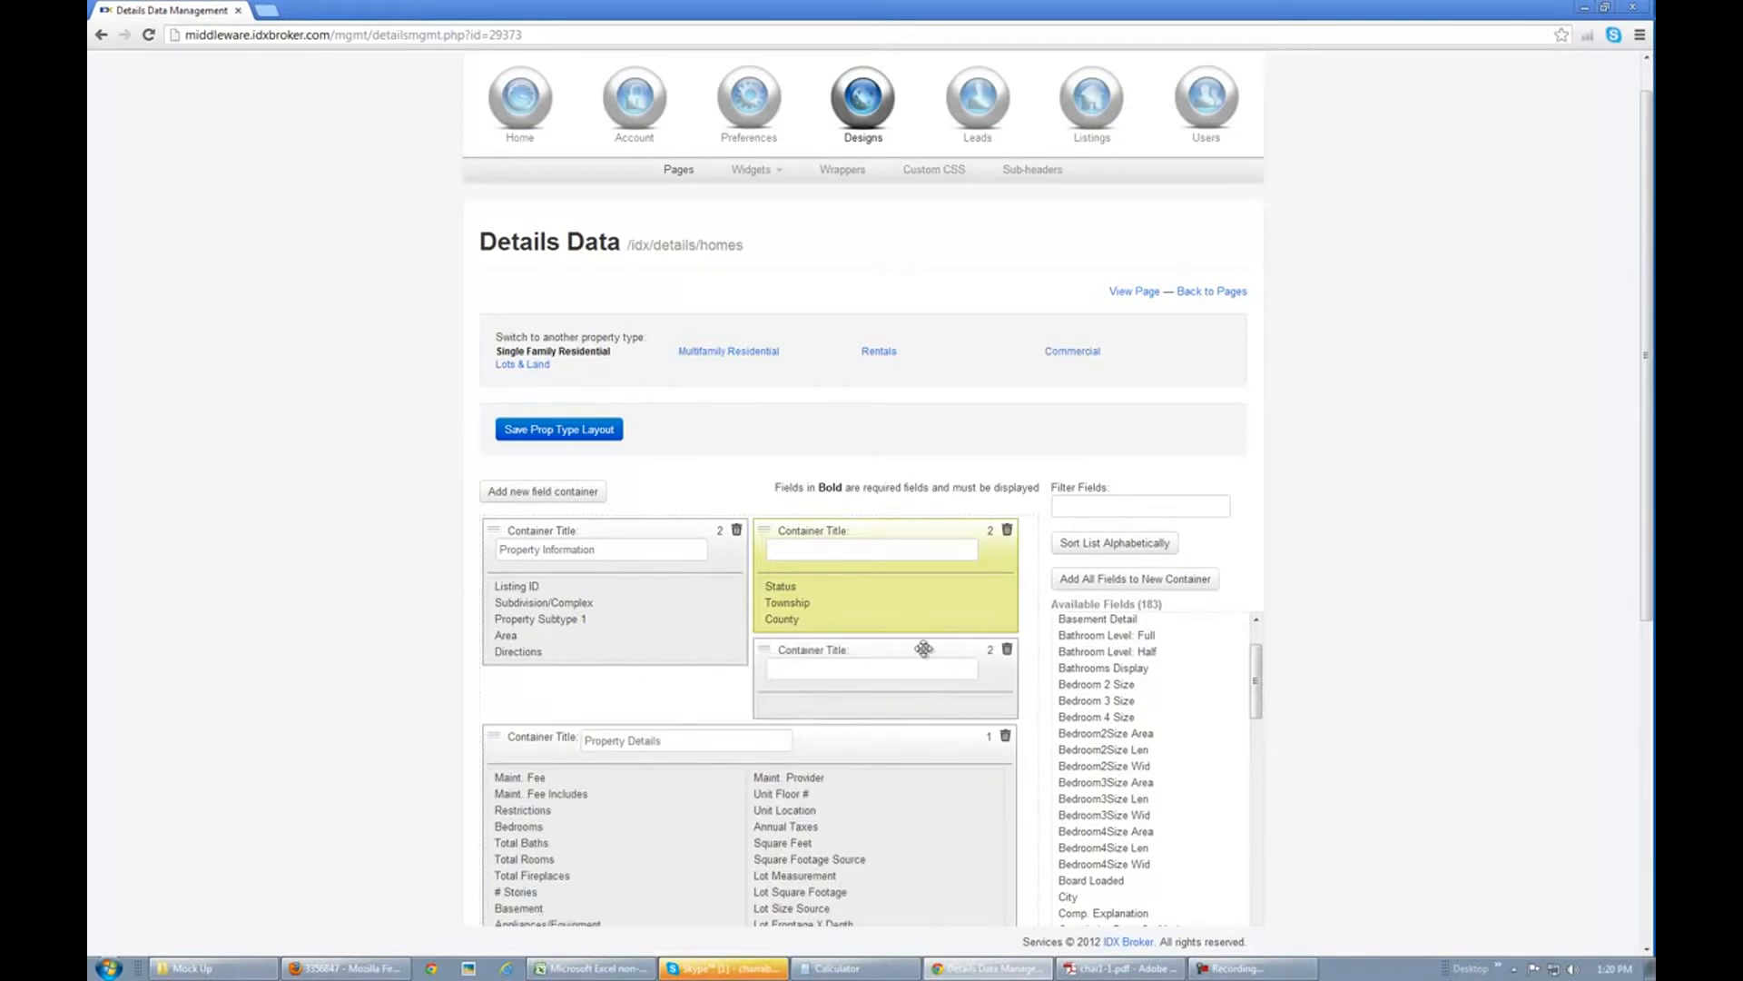
pyautogui.scroll(-4, 1457, 526)
pyautogui.moveTo(765, 322); pyautogui.dragTo(709, 924)
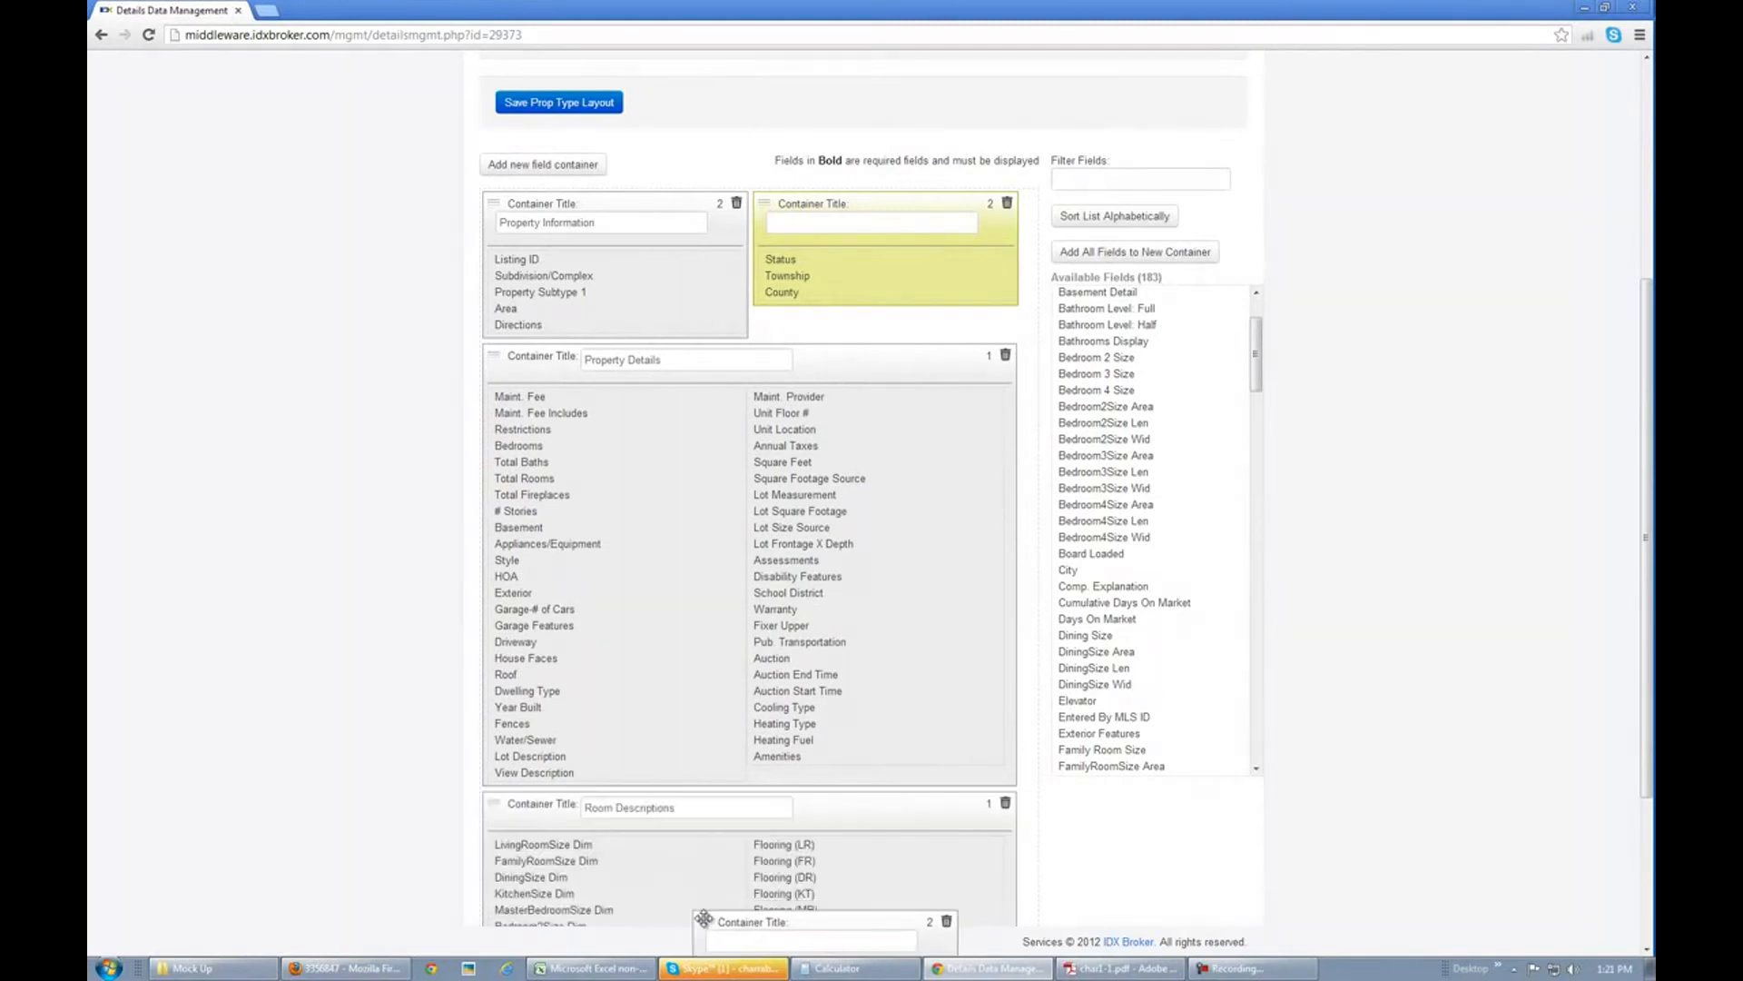
pyautogui.scroll(-3, 1389, 653)
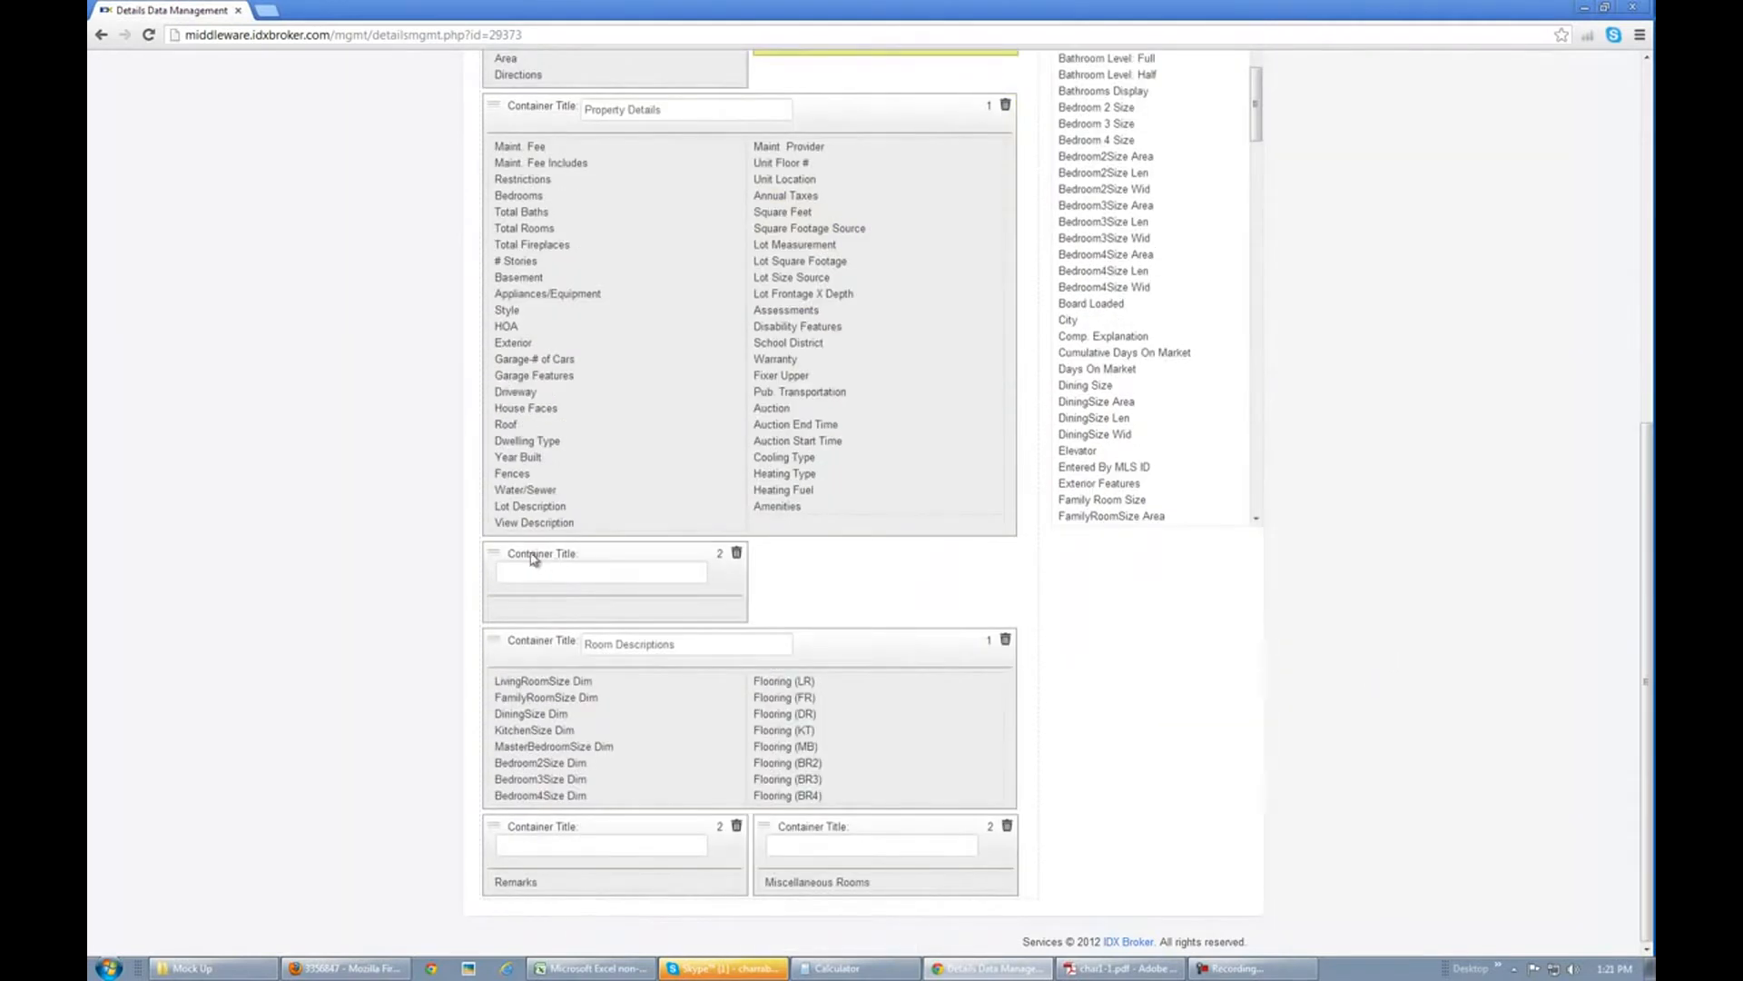
pyautogui.moveTo(497, 550); pyautogui.dragTo(996, 846)
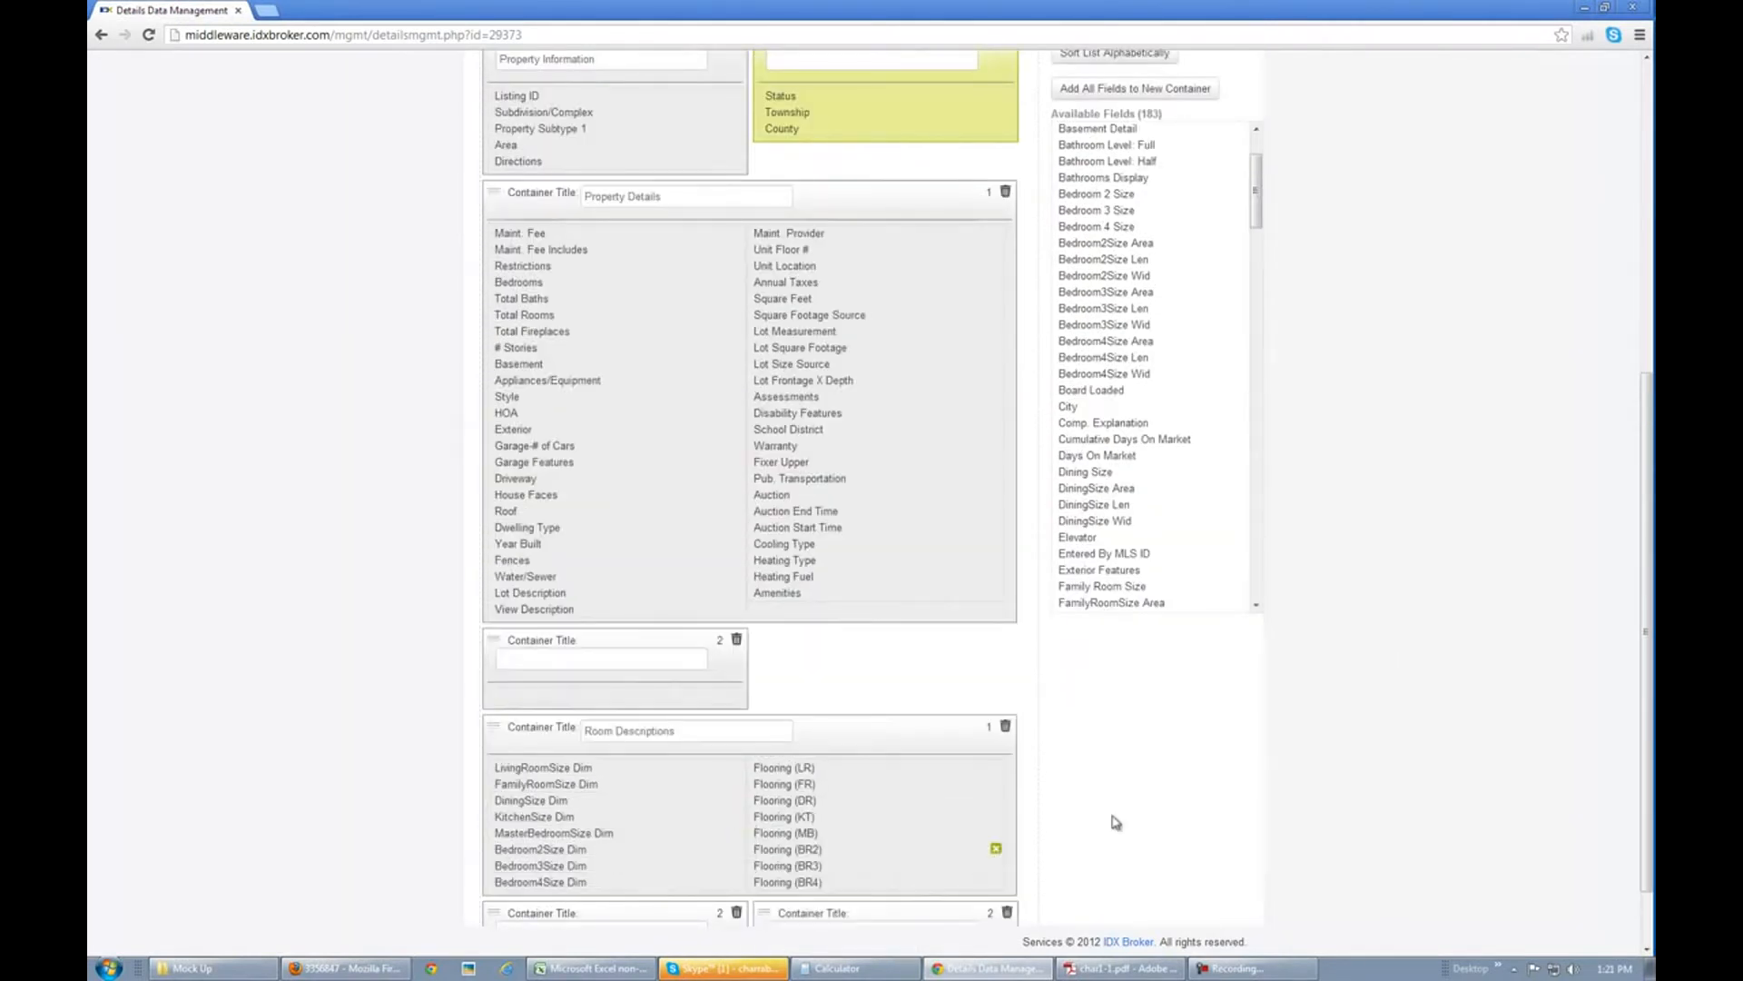
pyautogui.moveTo(493, 639); pyautogui.dragTo(507, 915)
pyautogui.scroll(-1, 1181, 772)
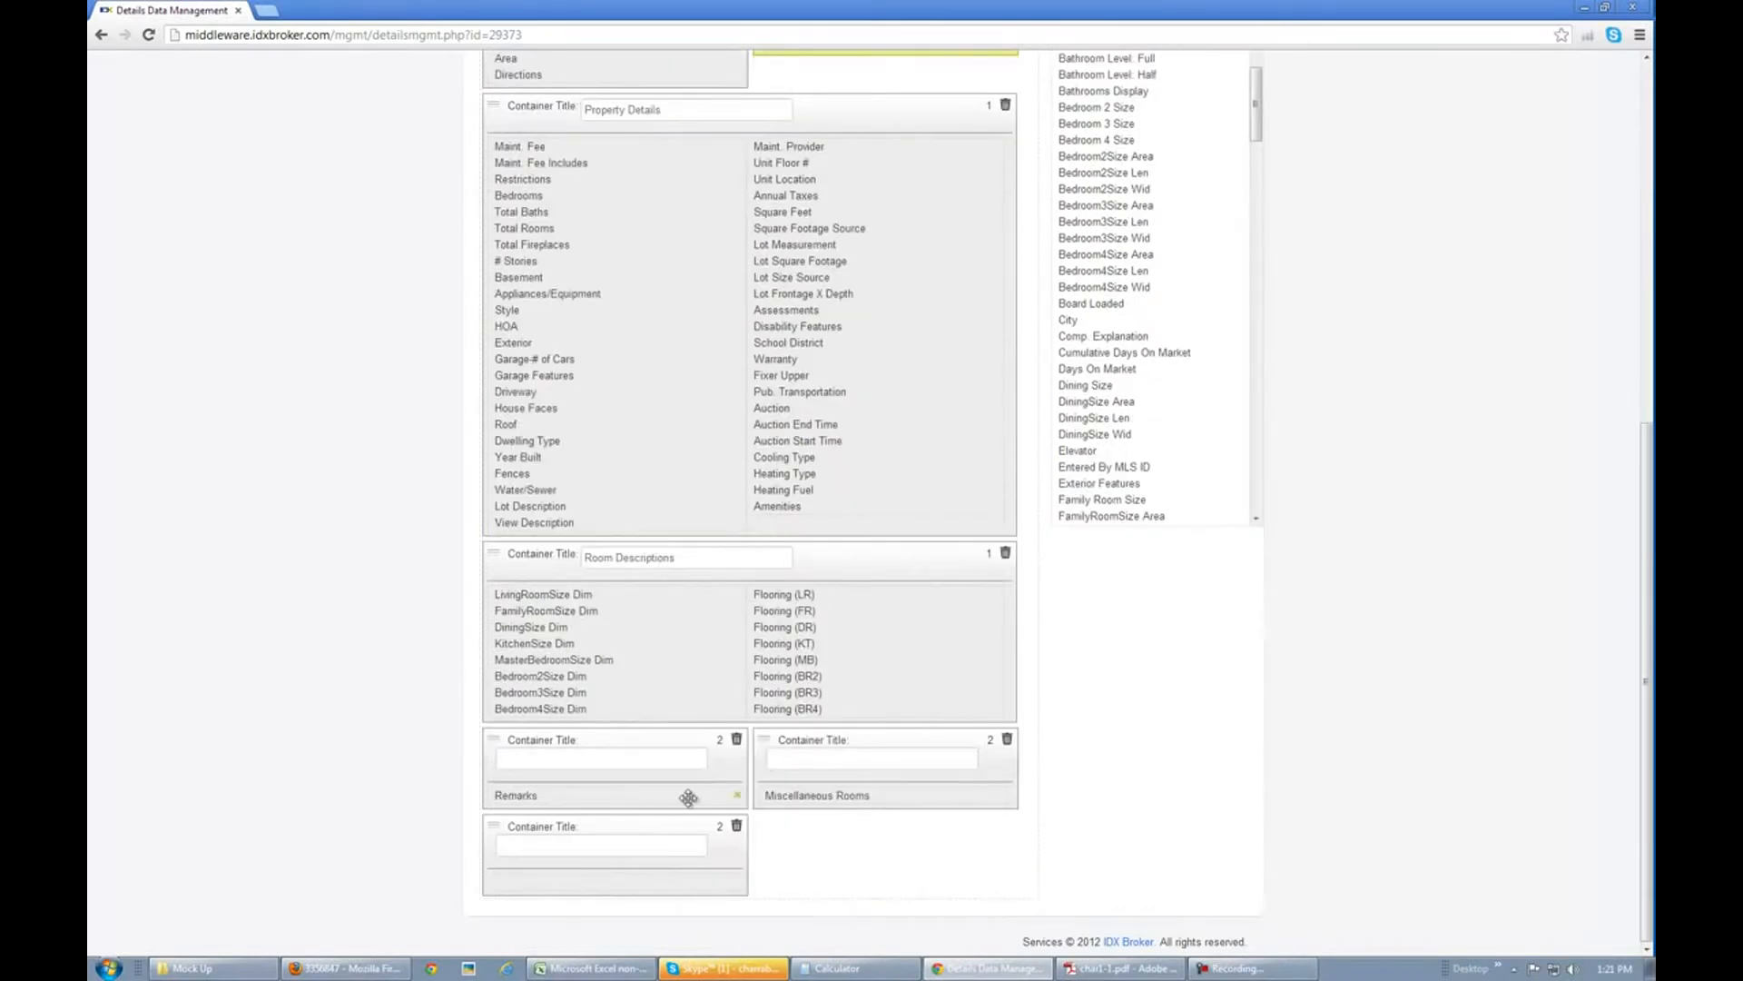
# Step: Toggle the new empty container's layout between 1 and 2, leaving it on the full-width setting 1
pyautogui.click(721, 837)
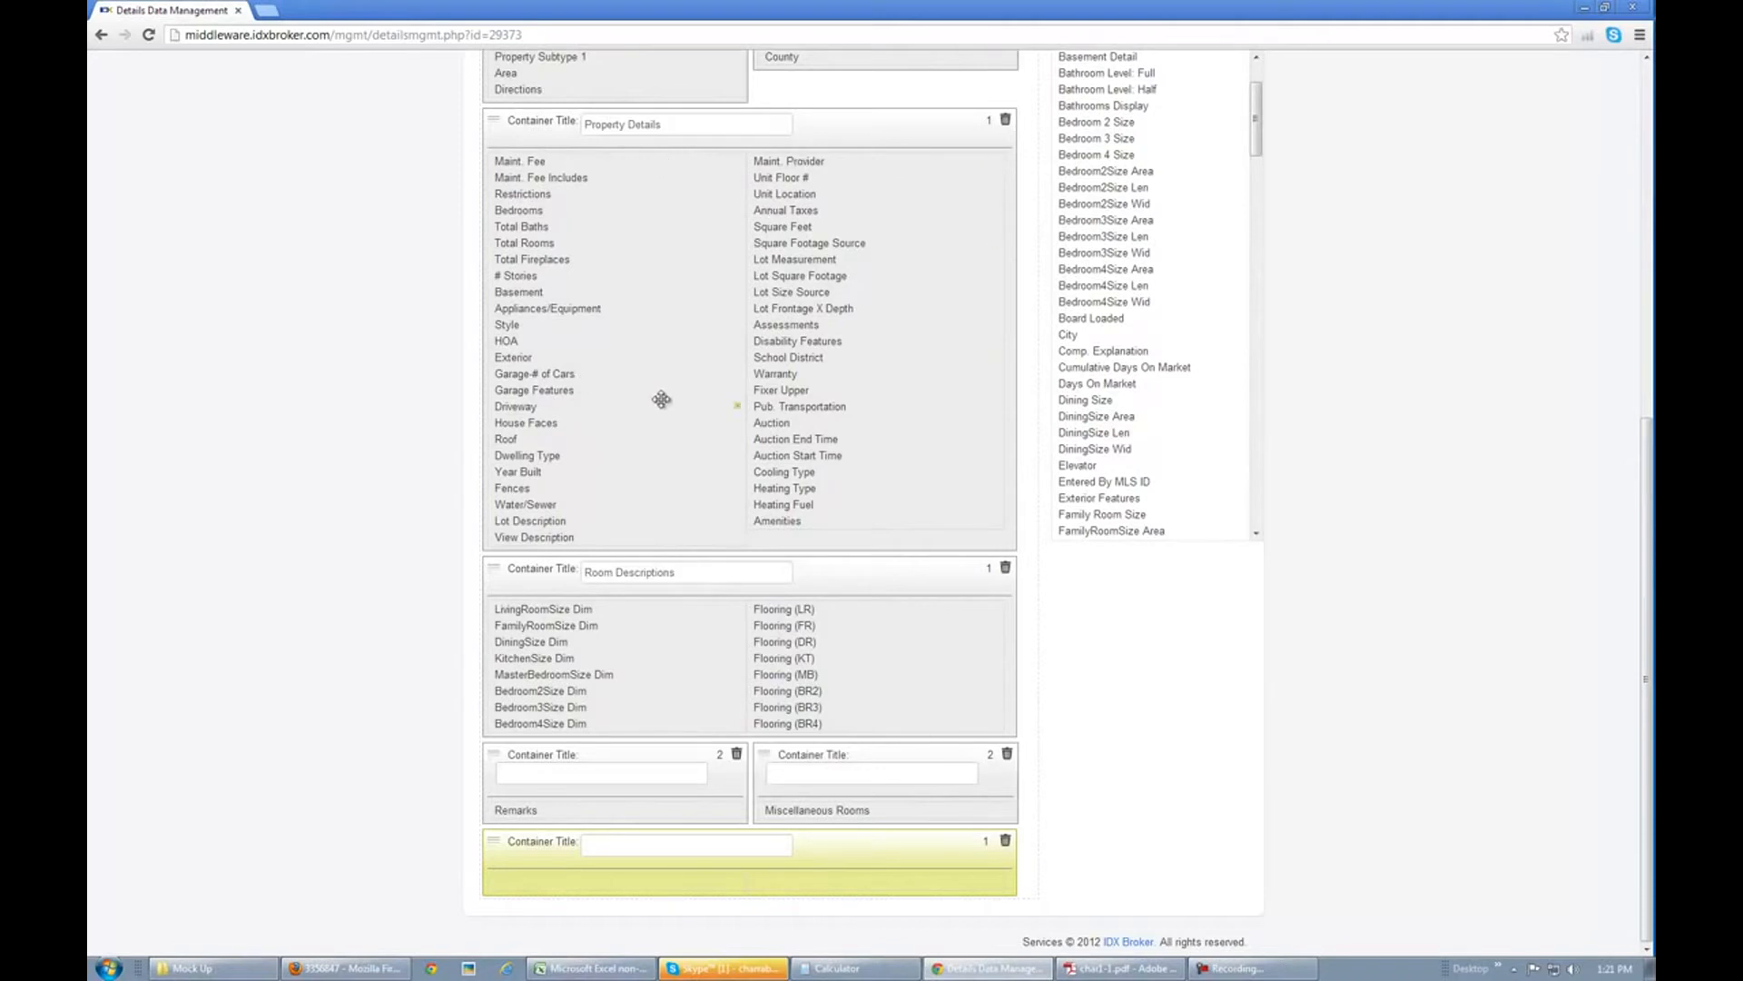
pyautogui.click(985, 841)
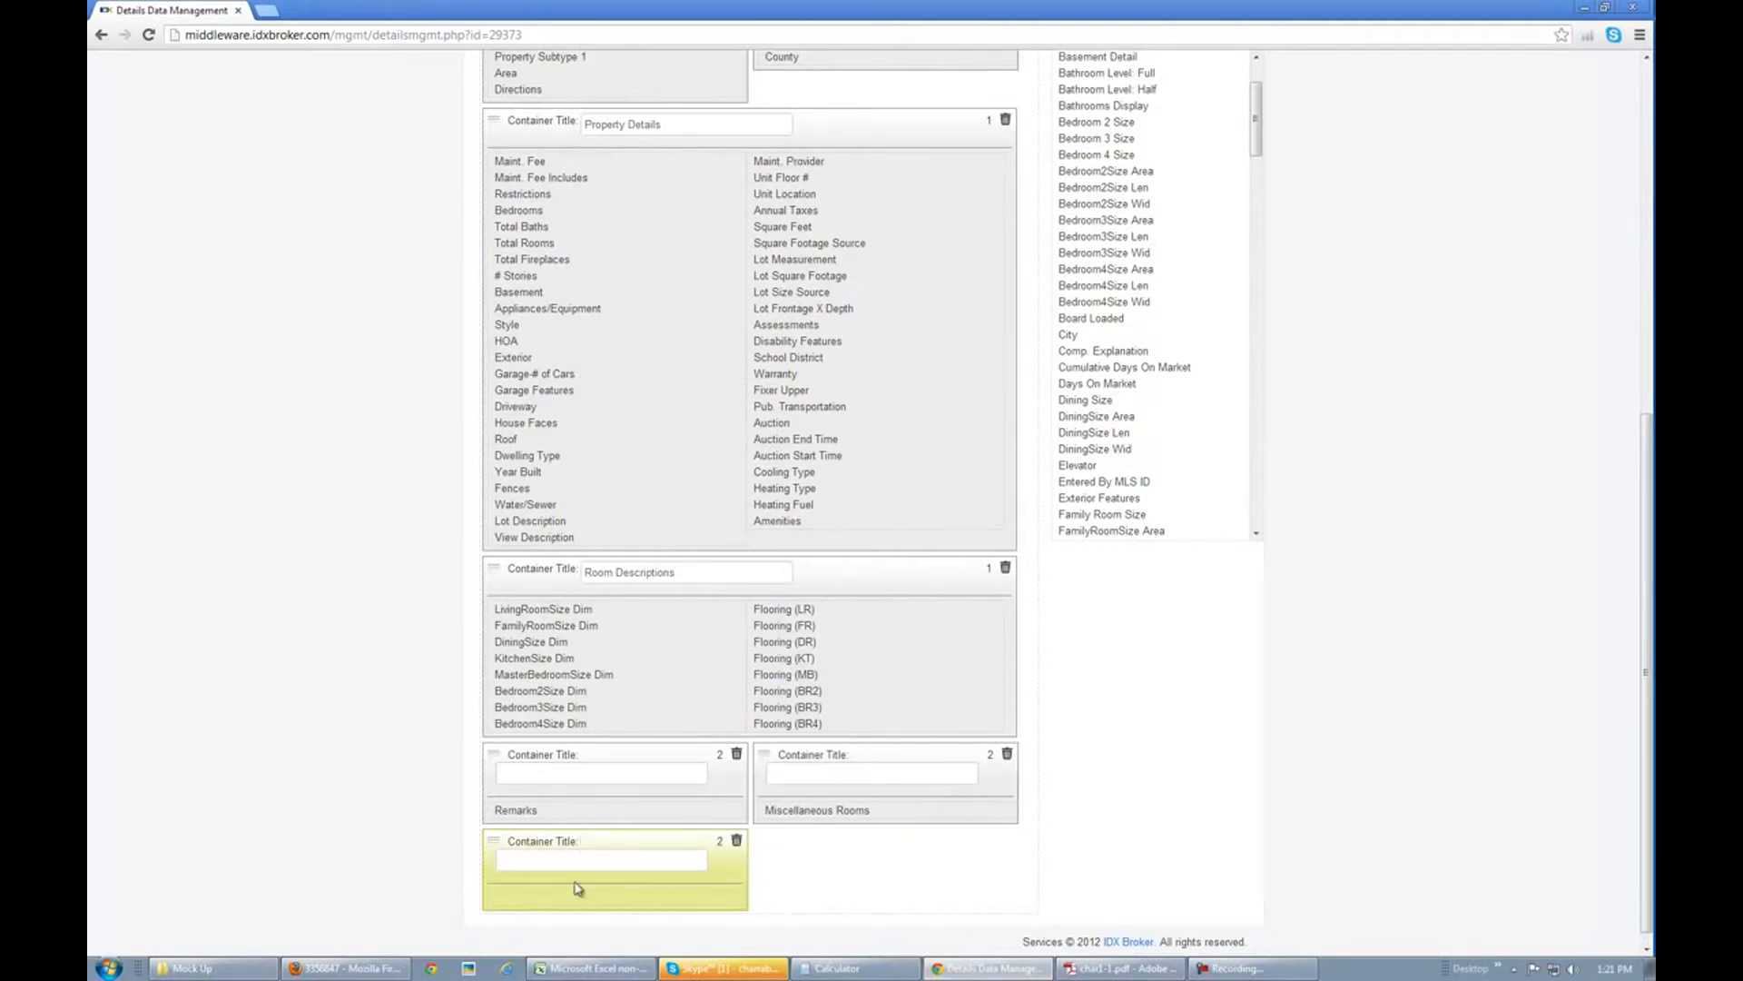
pyautogui.click(720, 842)
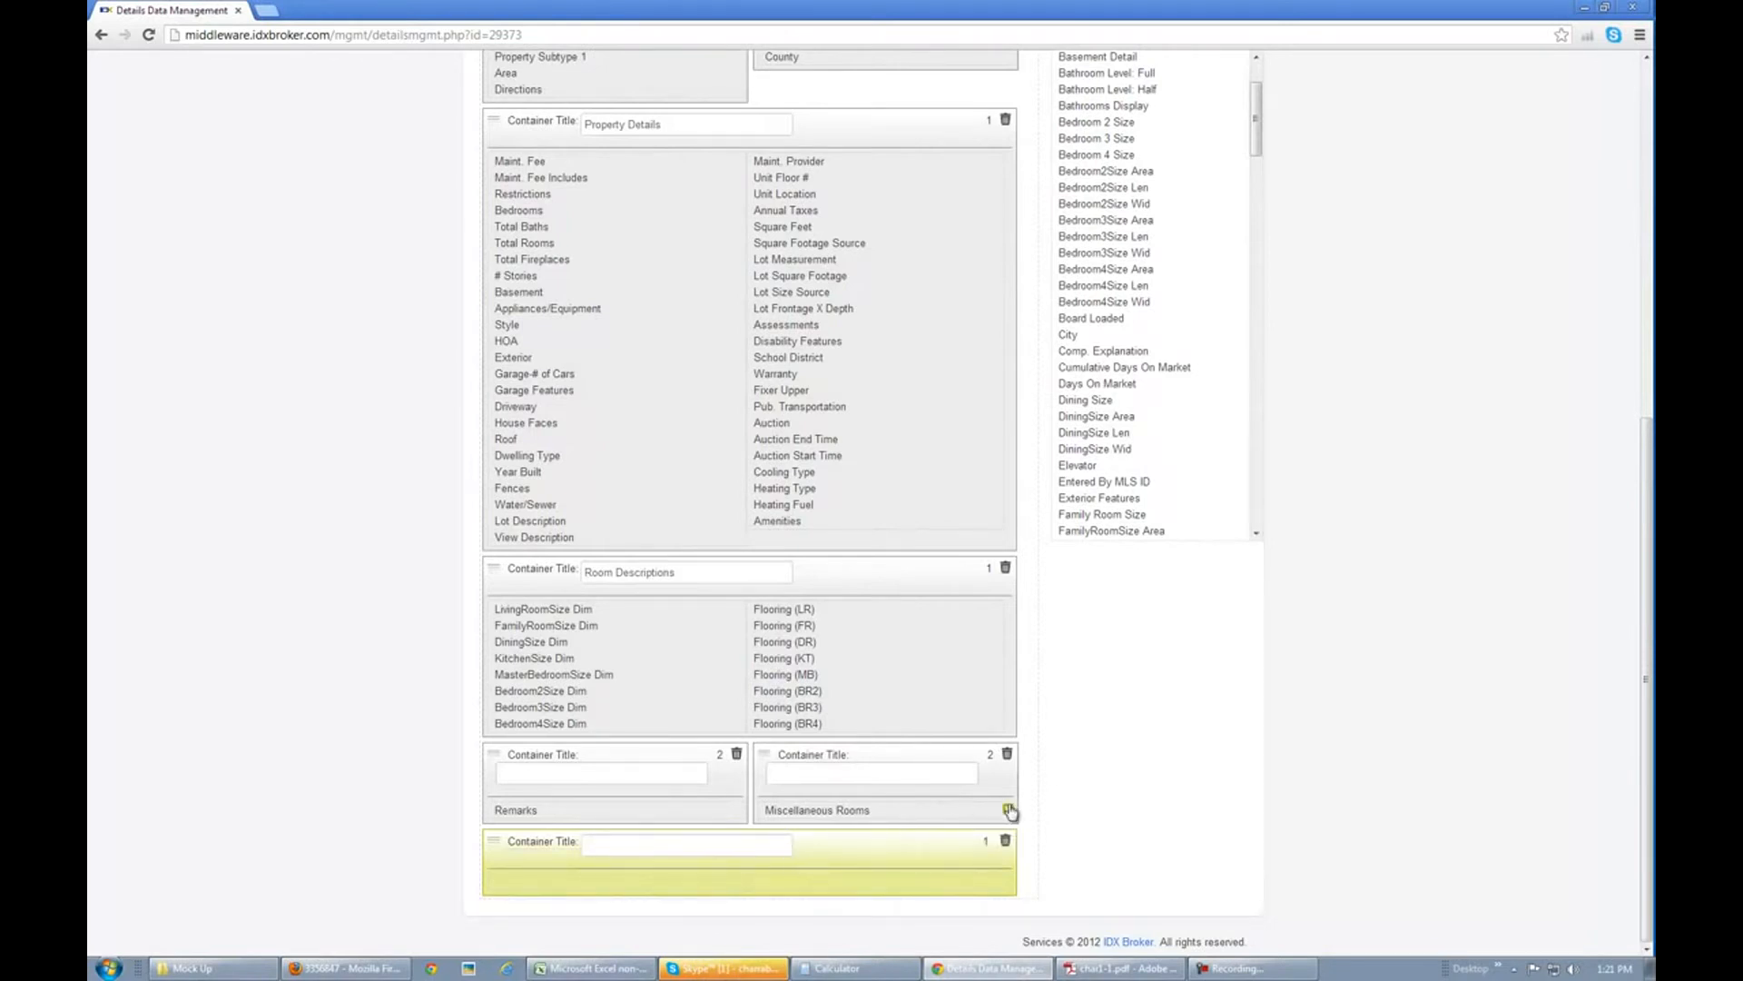
# Step: Switch to the property sheet PDF in Adobe Reader and examine its room details and property fields
pyautogui.scroll(4, 1353, 663)
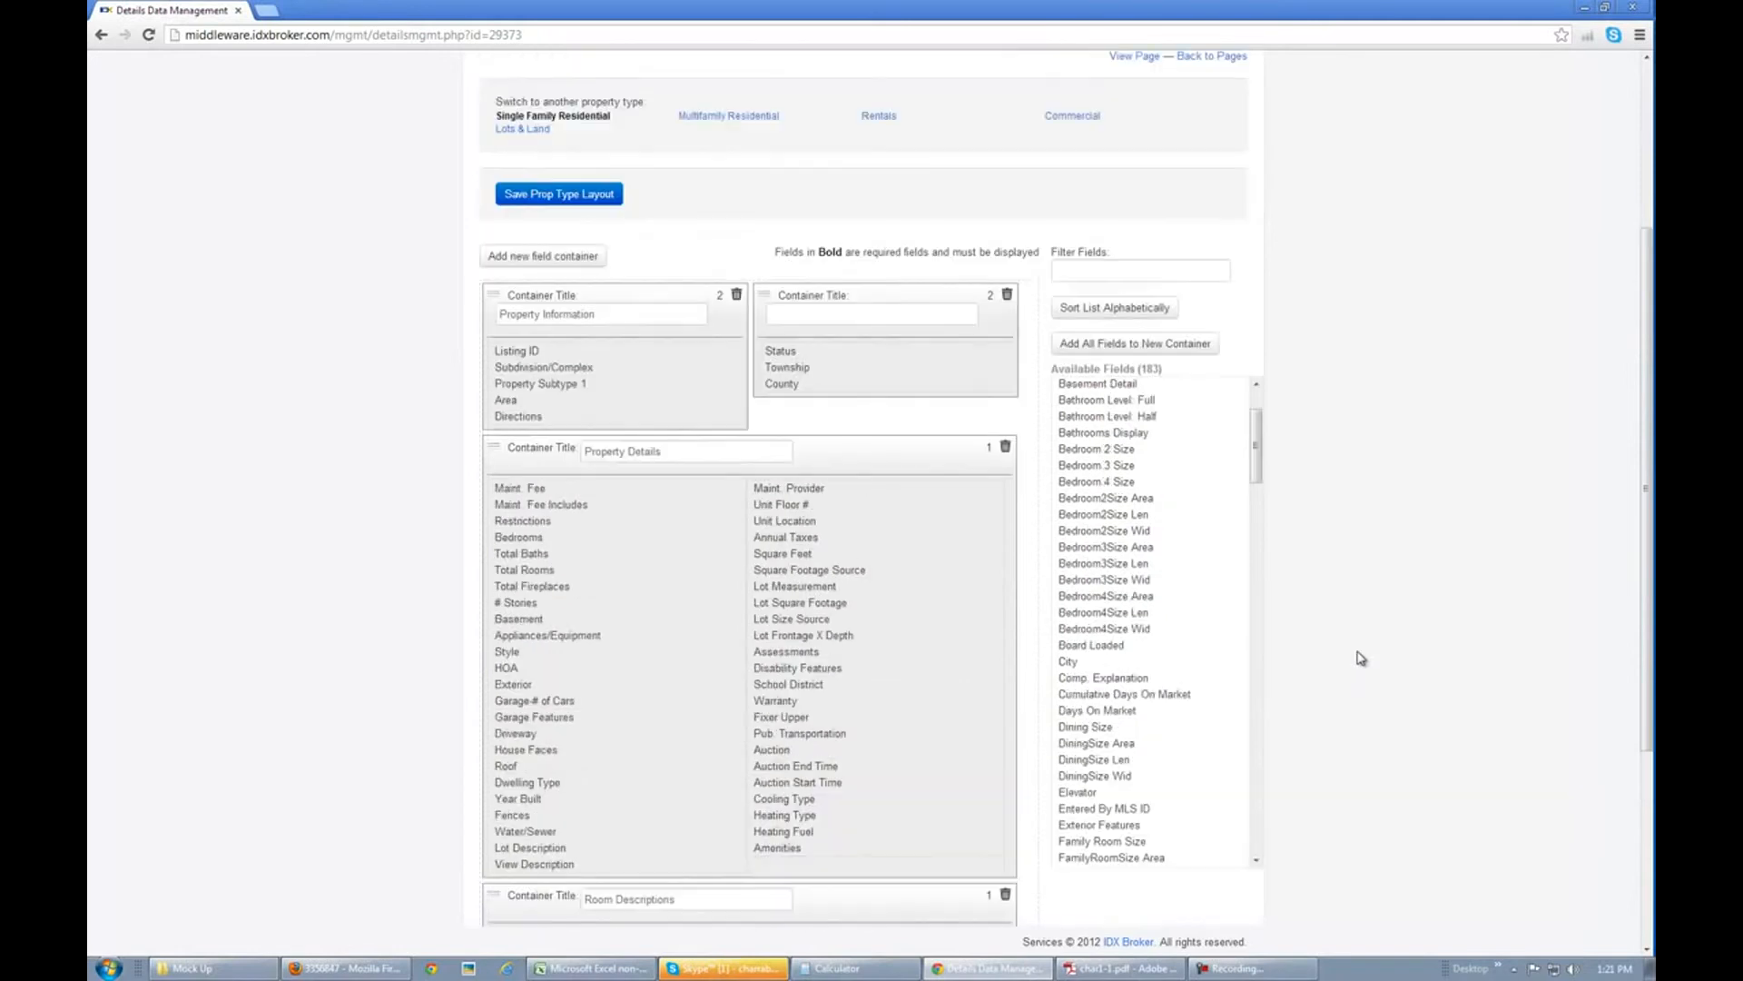
pyautogui.moveTo(1257, 442); pyautogui.dragTo(1257, 399)
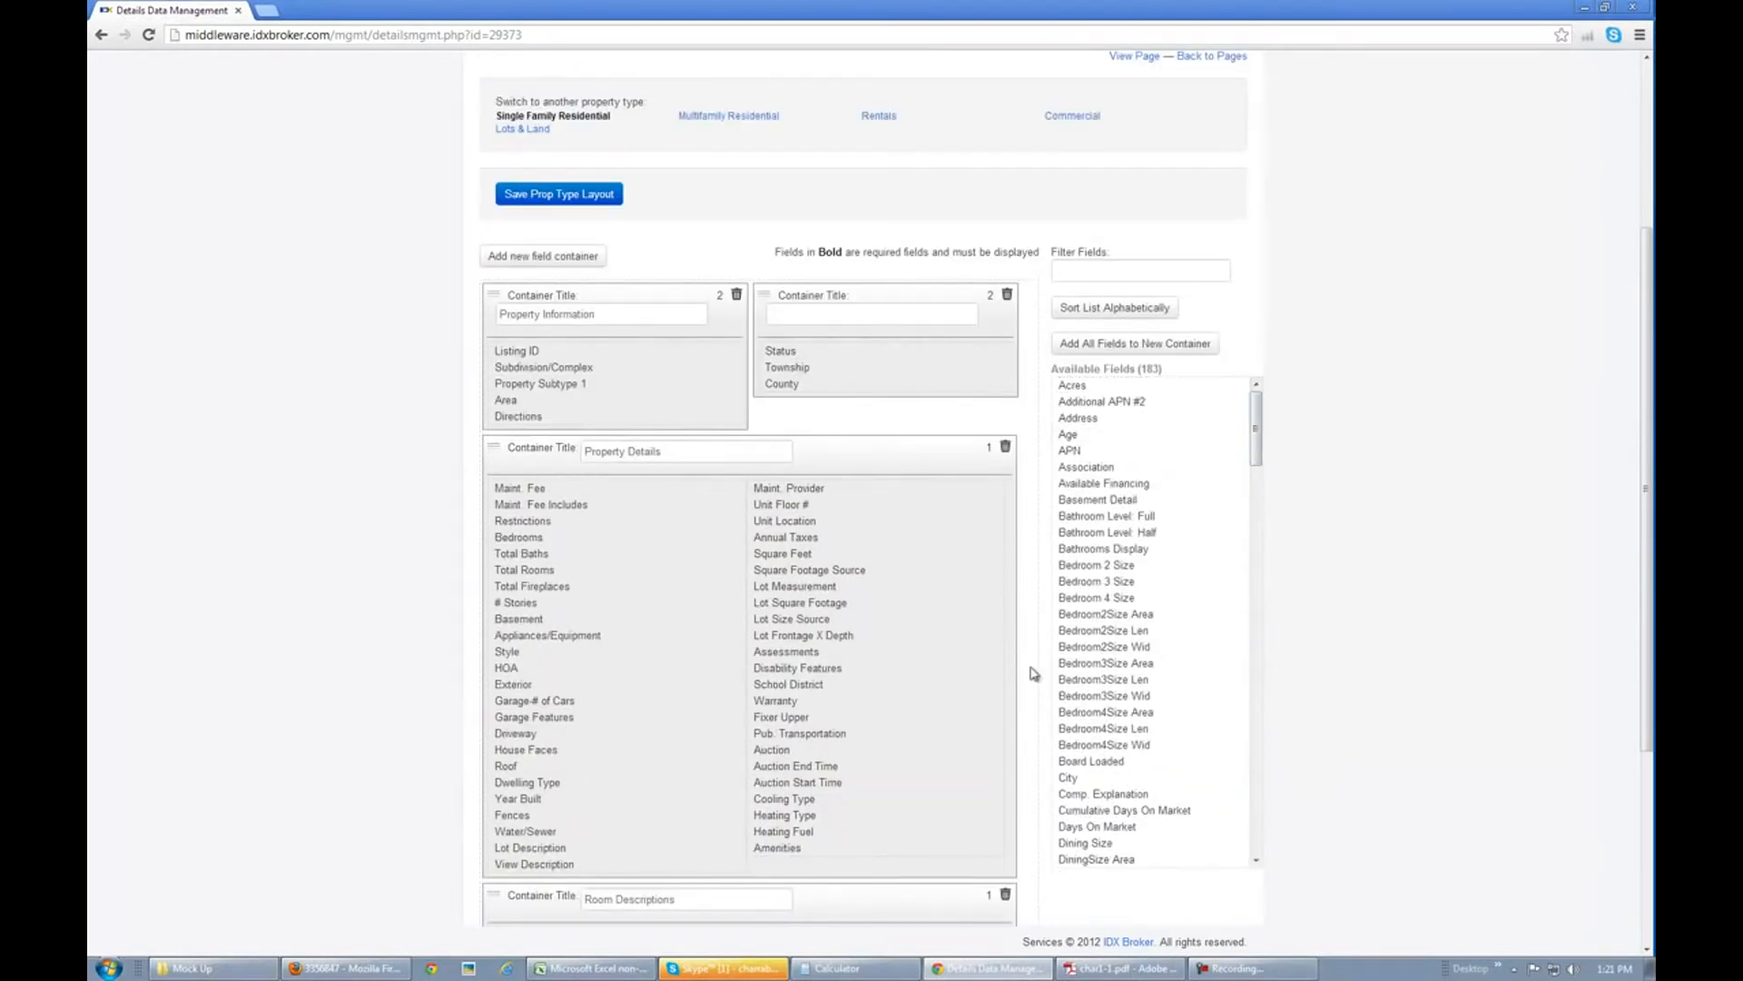
pyautogui.click(1117, 968)
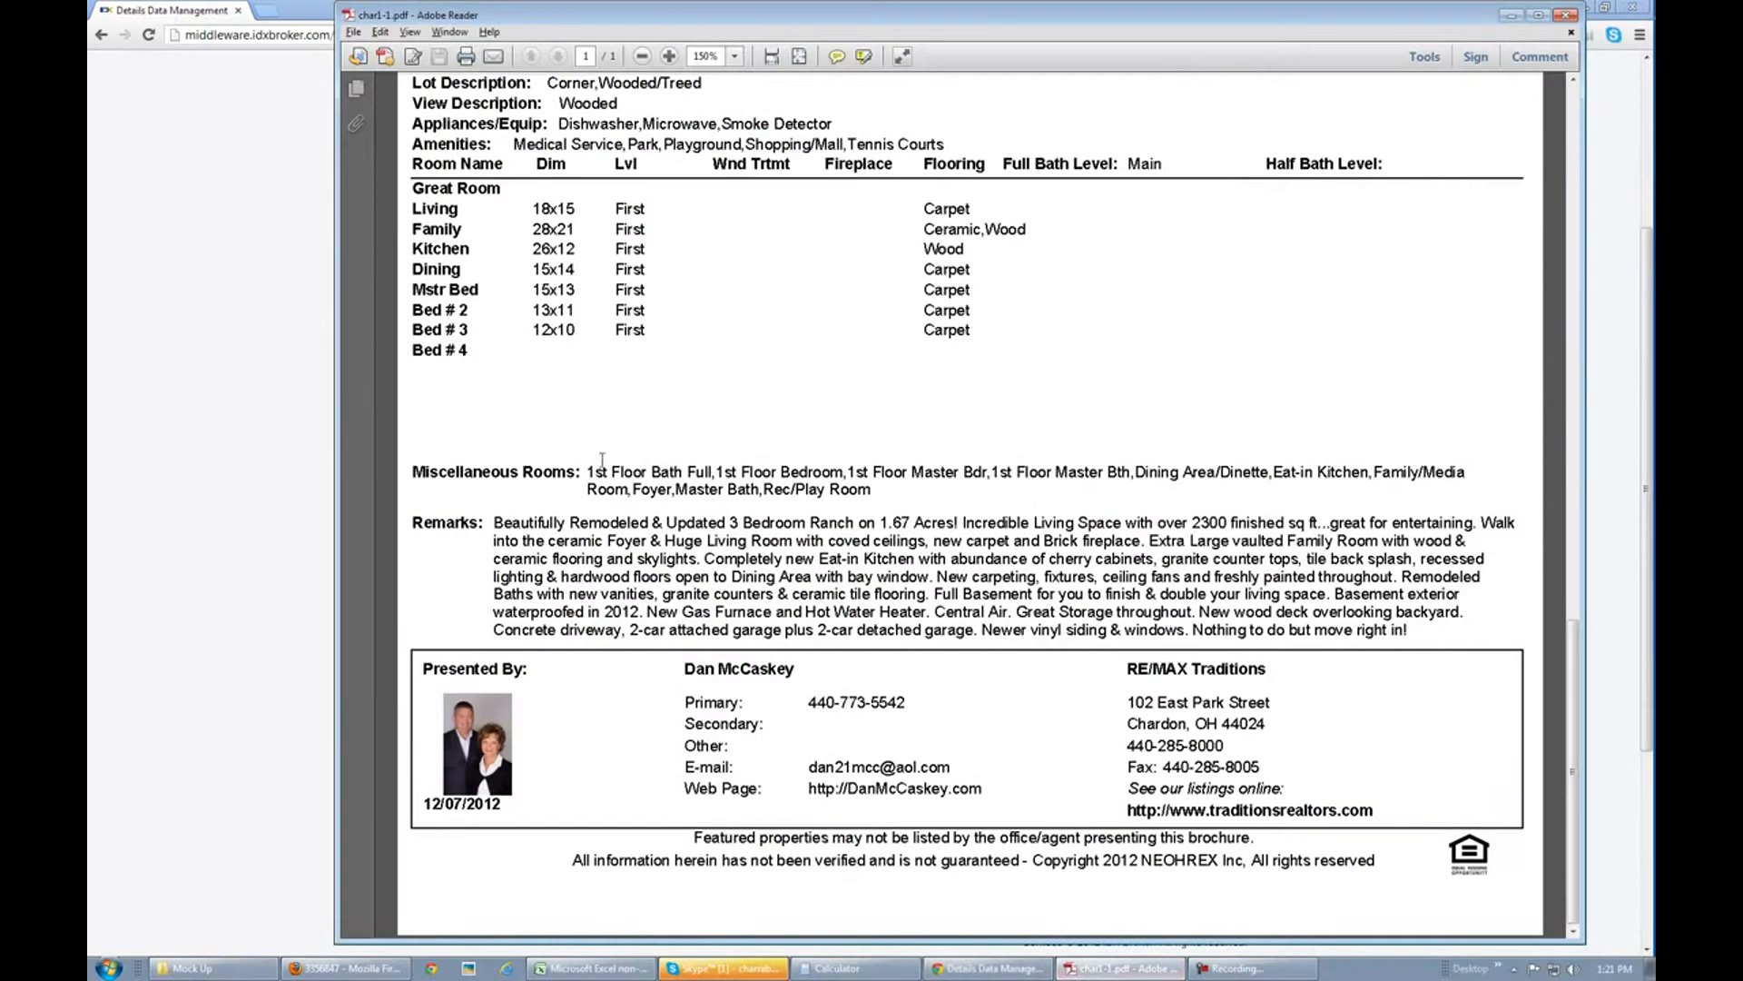
pyautogui.scroll(5, 602, 460)
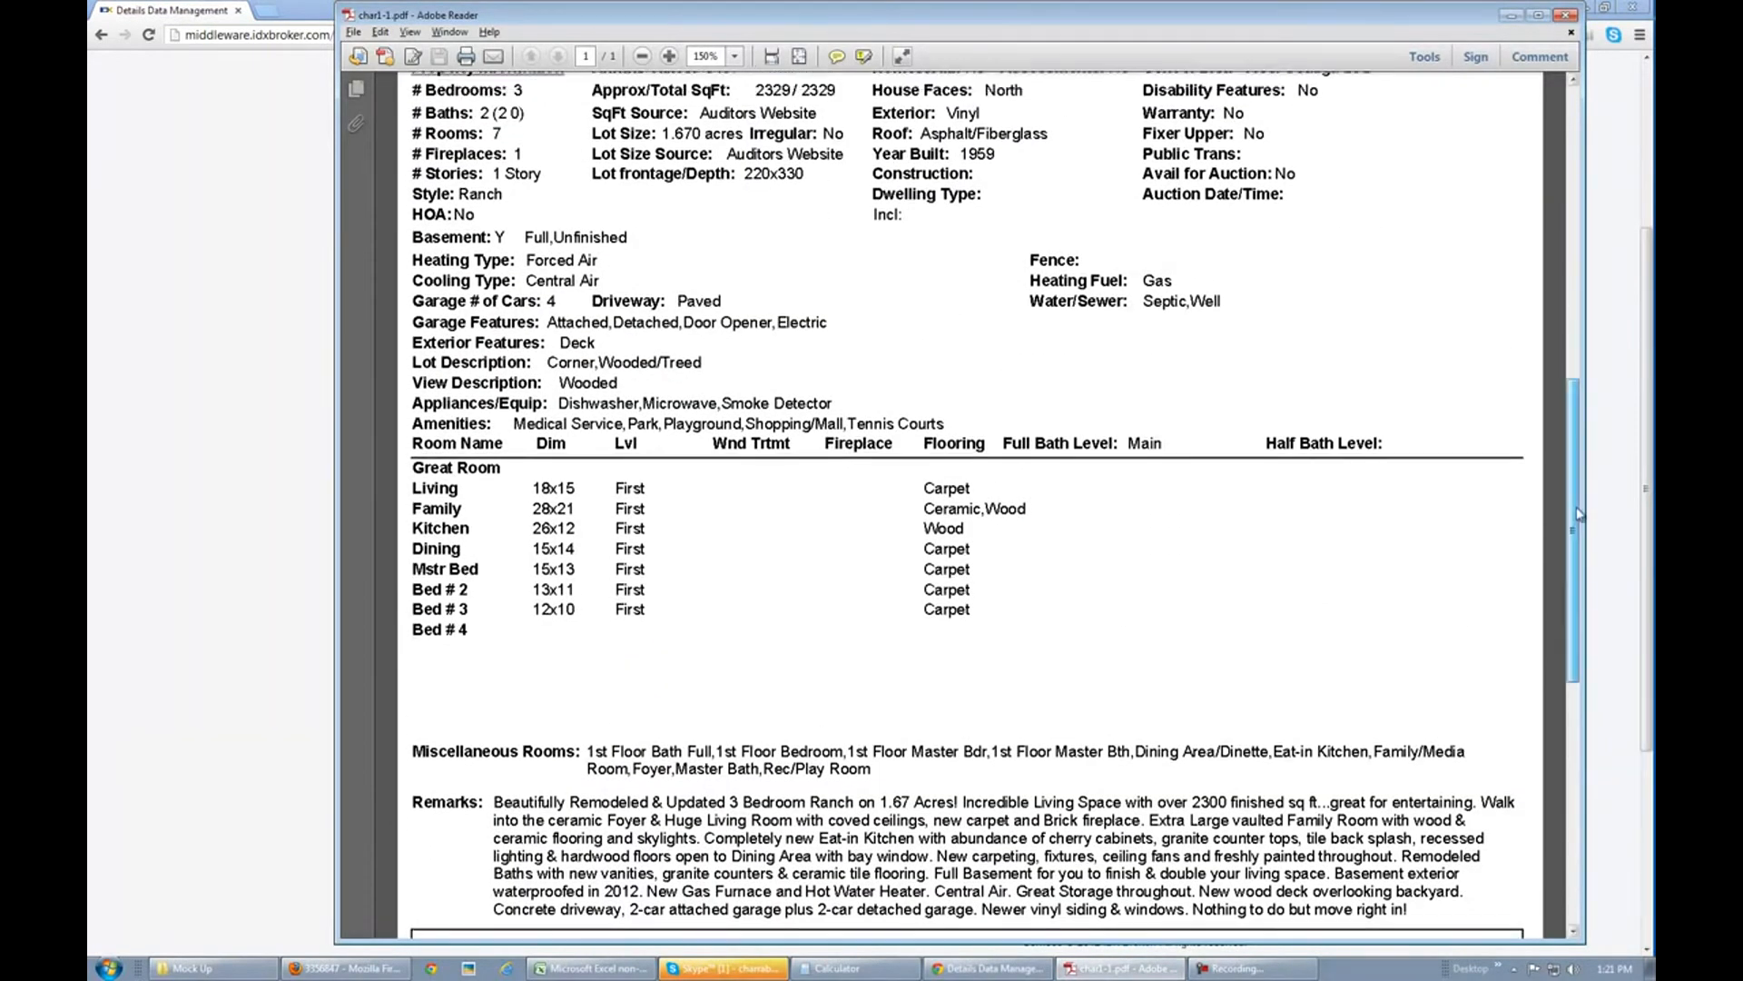
# Step: Compare the property sheet's header and maintenance fields, including status, county and list price, with the containers in the details layout
pyautogui.moveTo(1577, 514); pyautogui.dragTo(1572, 167)
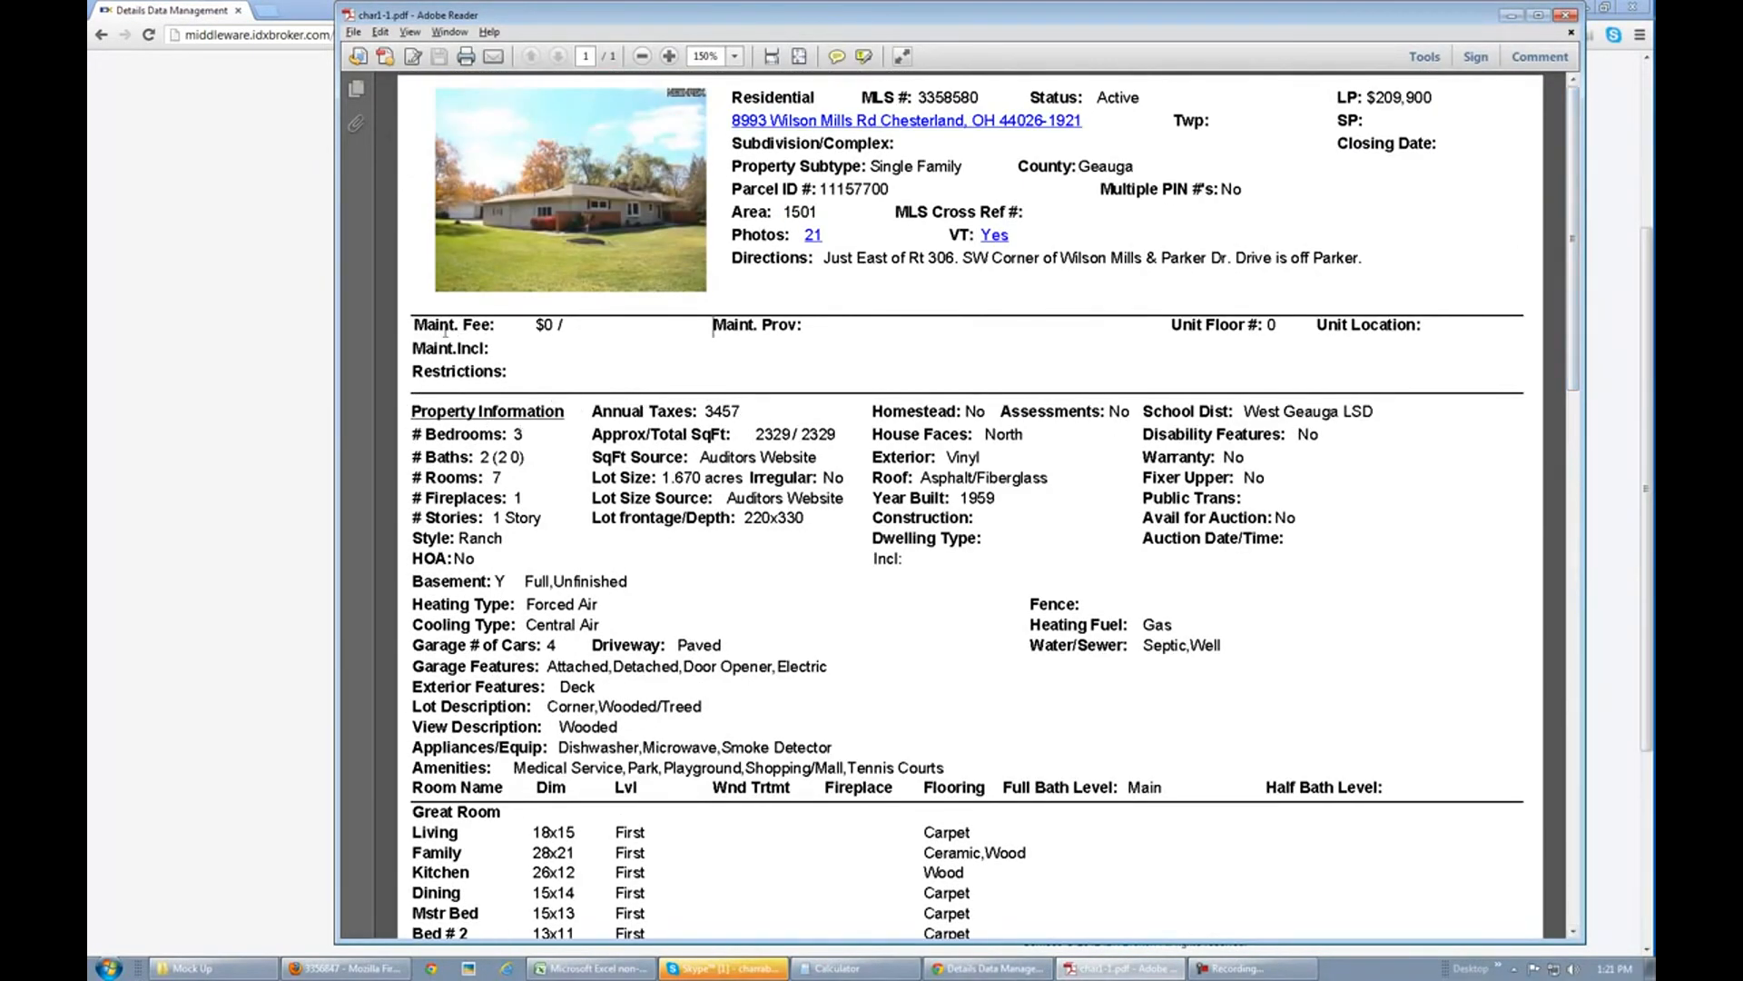
pyautogui.moveTo(418, 324); pyautogui.dragTo(491, 327)
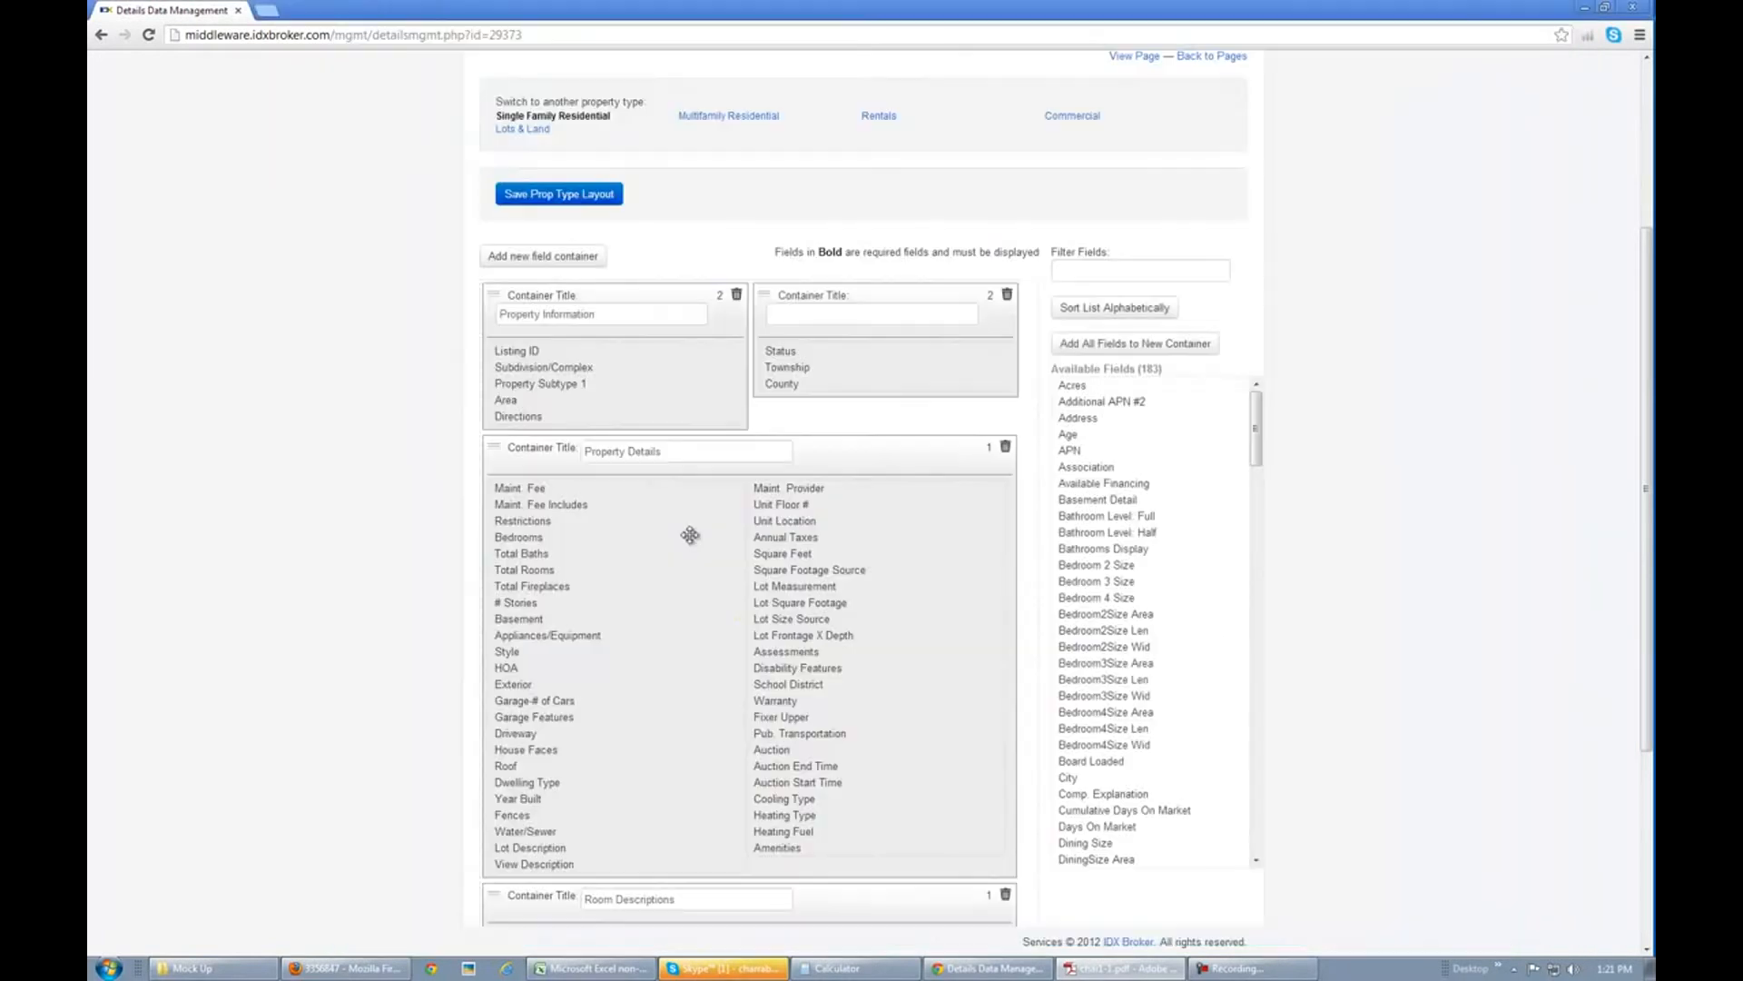
pyautogui.hotkey('alt', 'Tab')
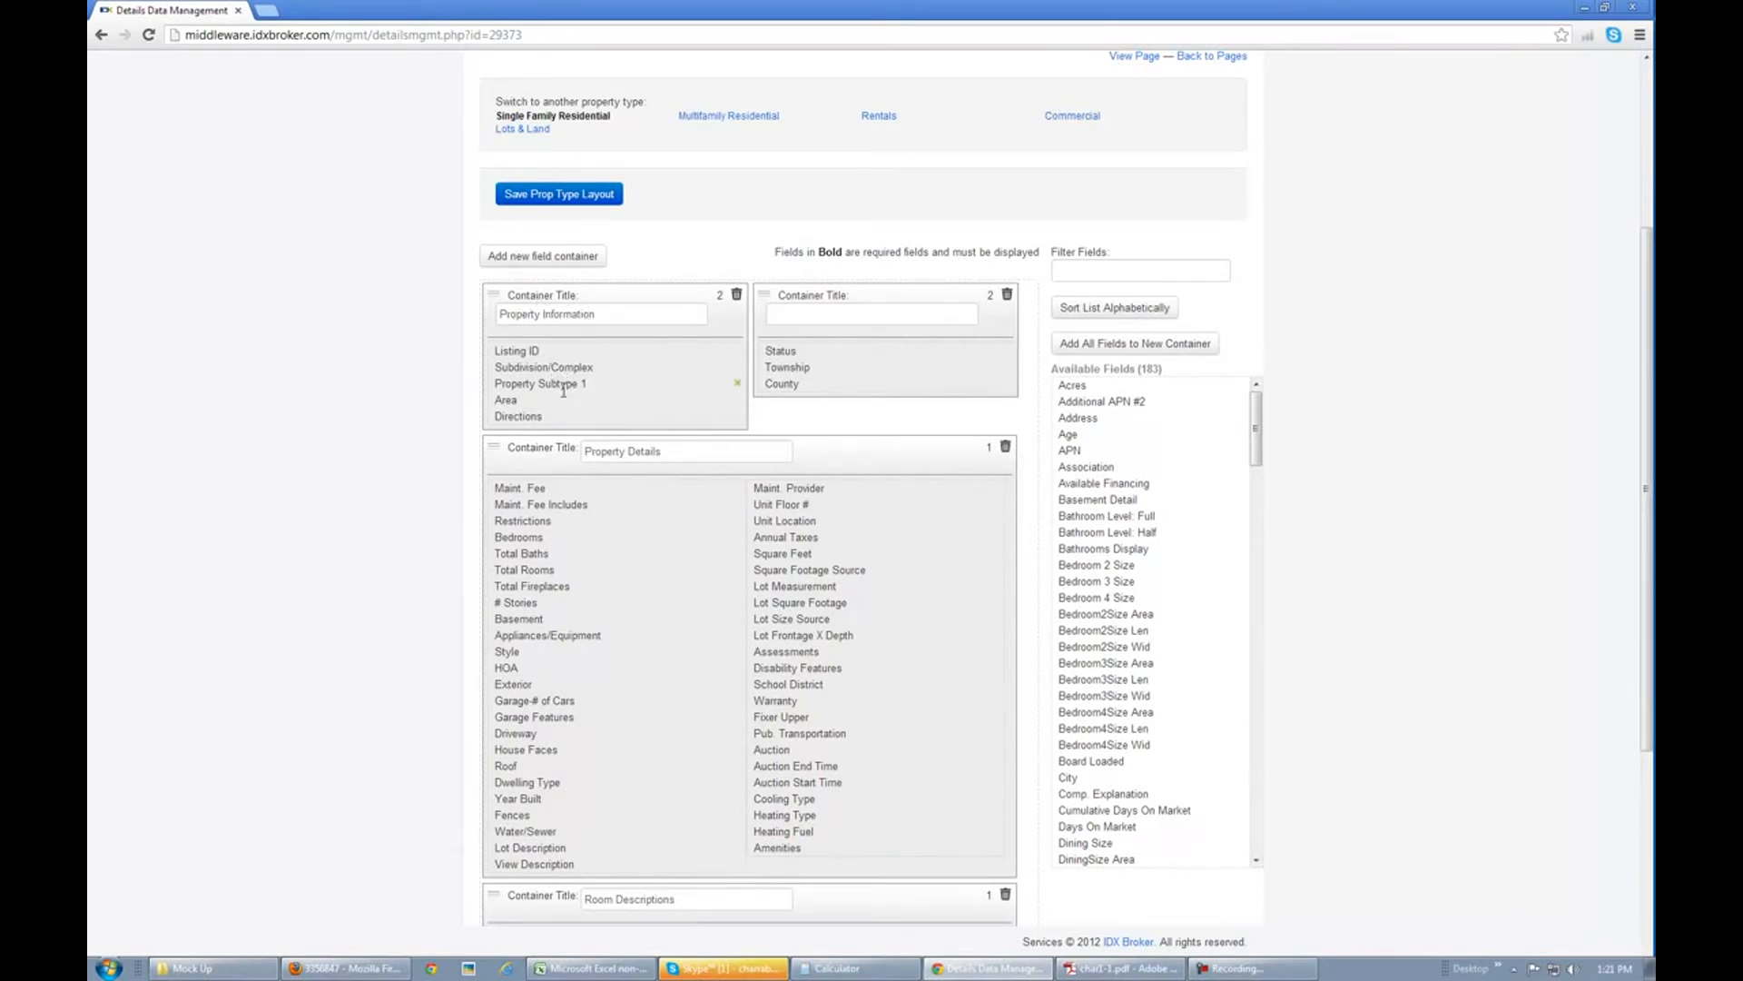
pyautogui.hotkey('alt', 'Tab')
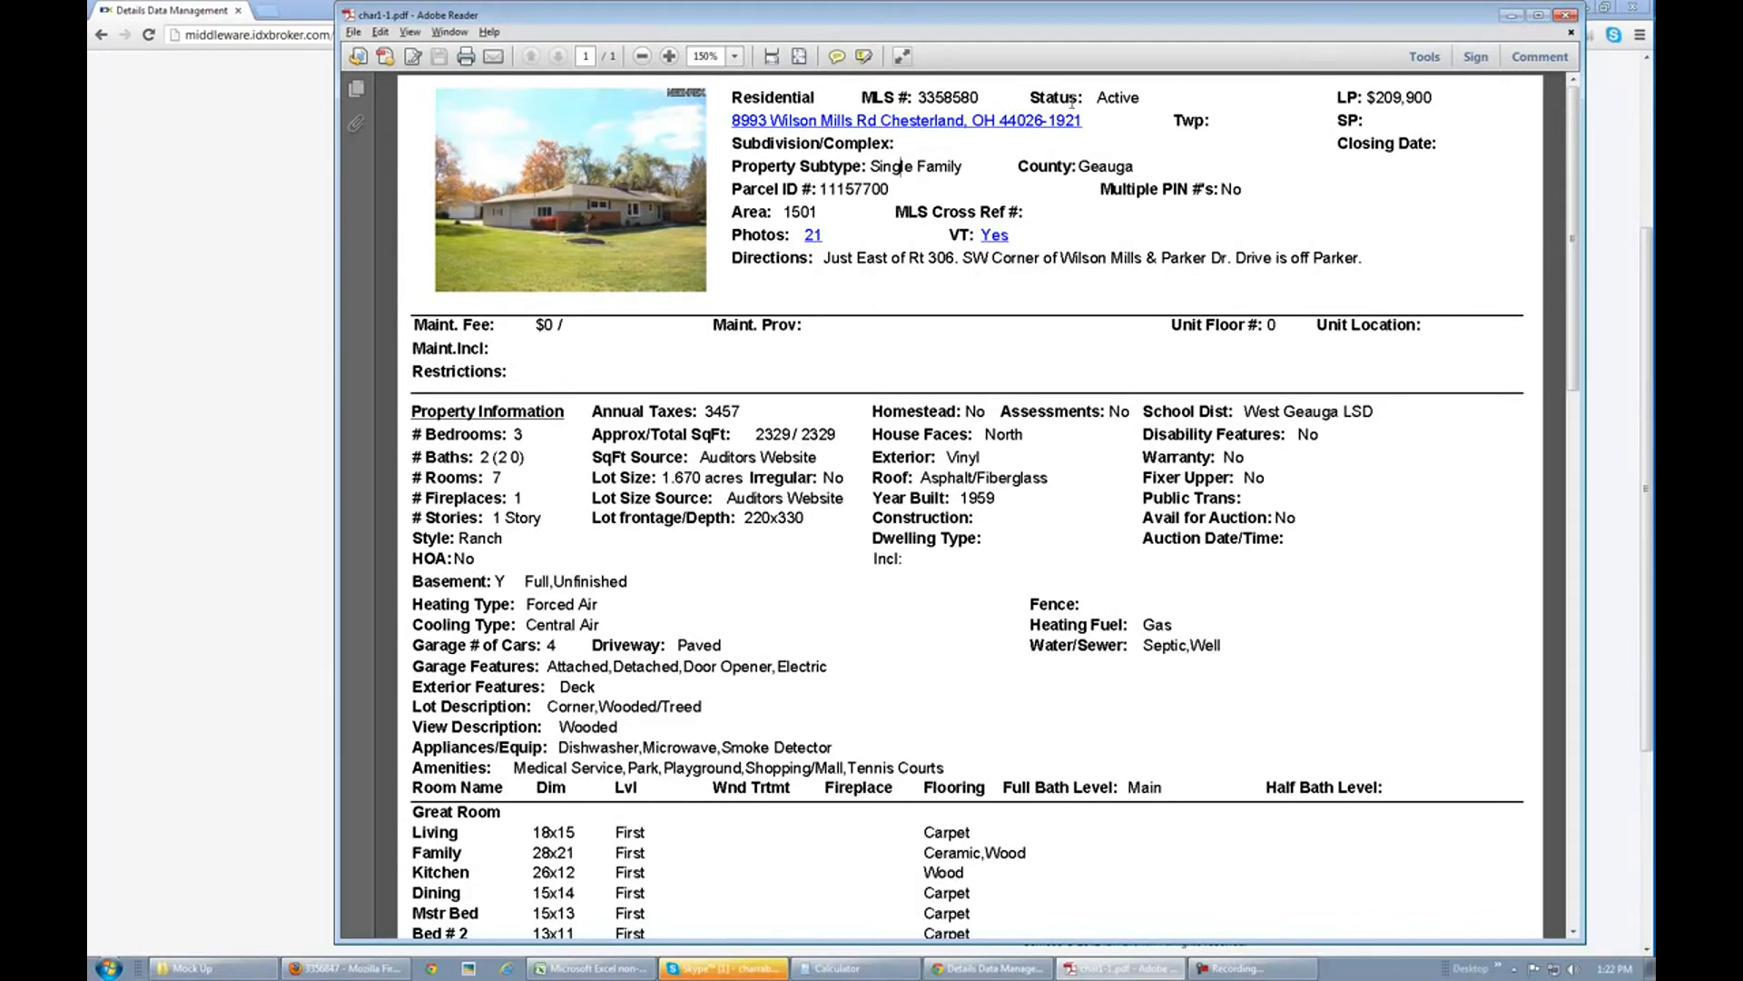
pyautogui.moveTo(1031, 97); pyautogui.dragTo(1019, 166)
pyautogui.click(1351, 99)
pyautogui.moveTo(1335, 98); pyautogui.dragTo(1431, 97)
pyautogui.click(1360, 103)
# Step: Return to the layout editor in Chrome, add the Listing Price field and place it first in the untitled container beside Property Information
pyautogui.hotkey('alt', 'Tab')
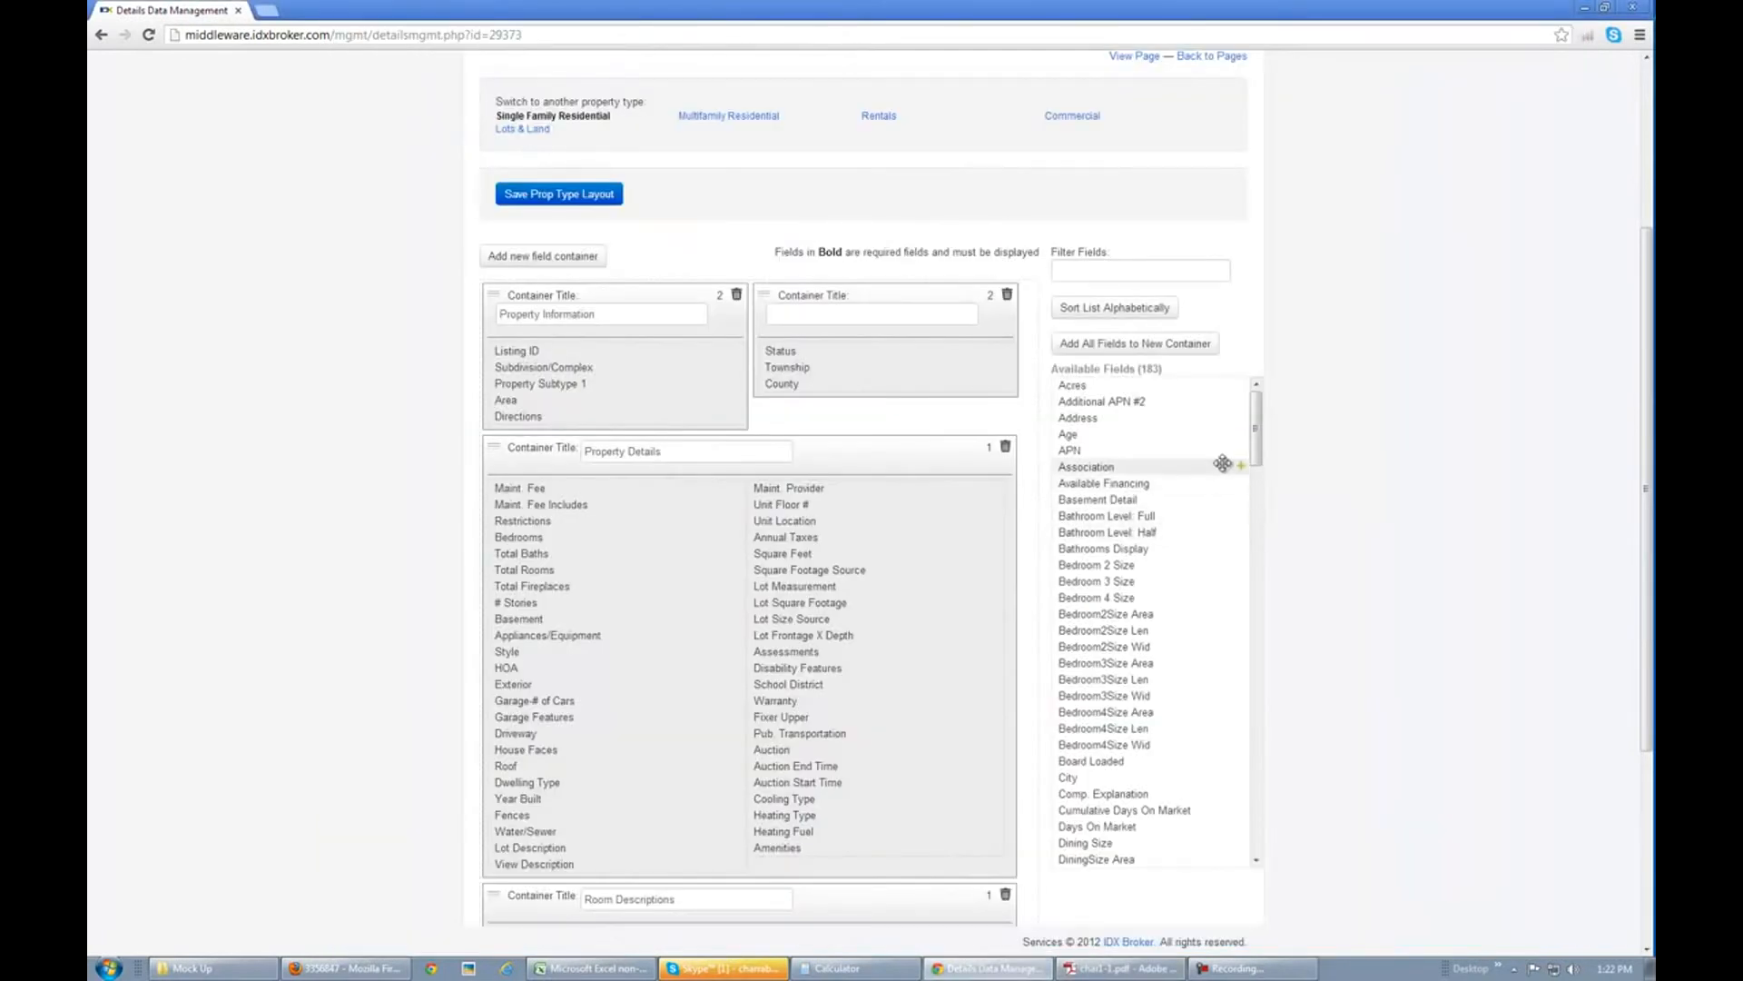
pyautogui.moveTo(1257, 449); pyautogui.dragTo(1258, 505)
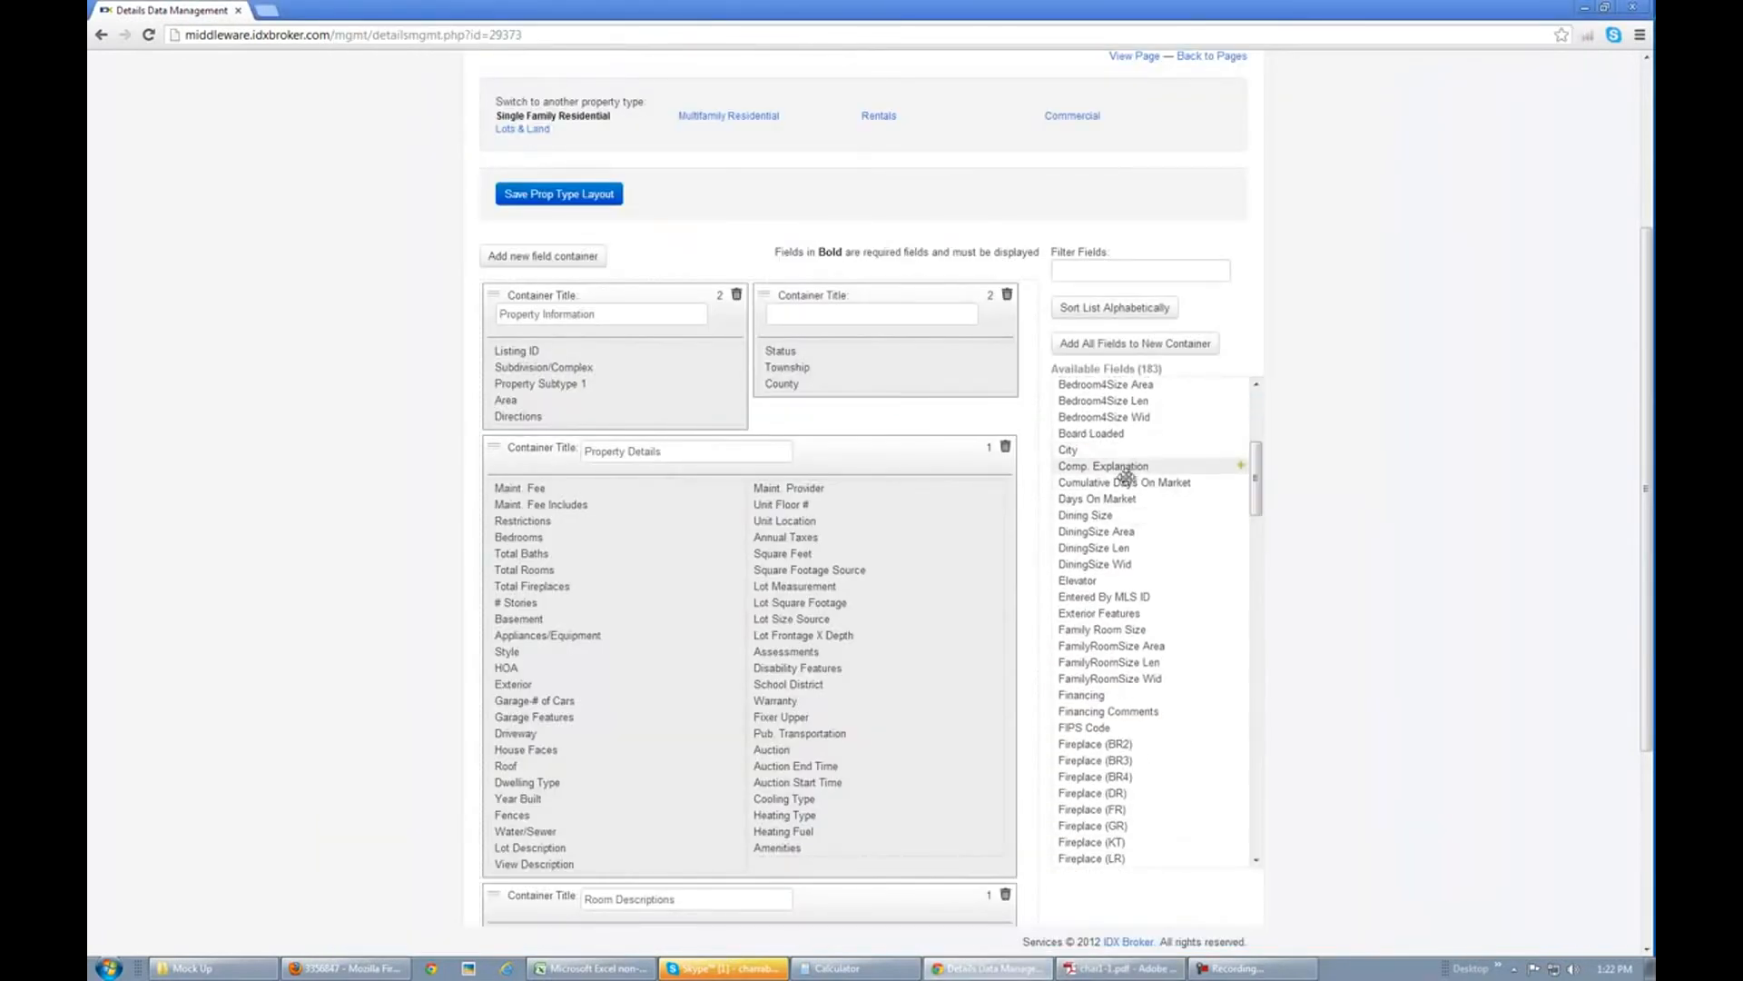
pyautogui.moveTo(1255, 492); pyautogui.dragTo(1255, 629)
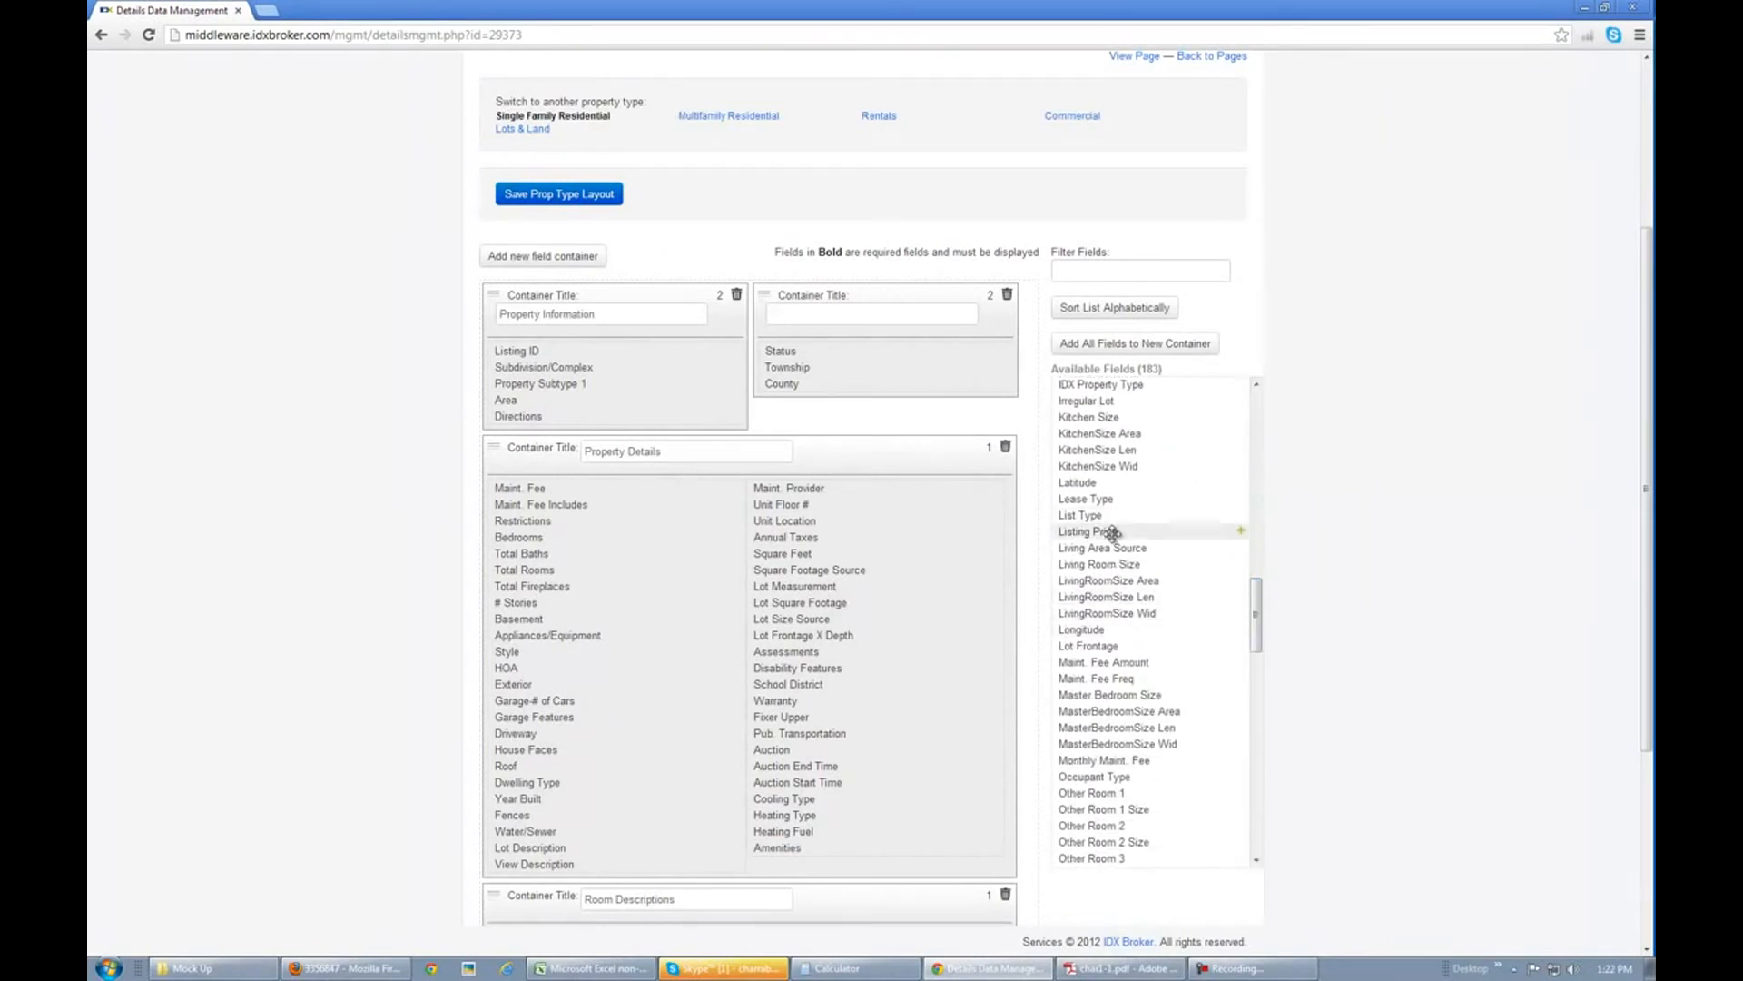
pyautogui.click(1241, 532)
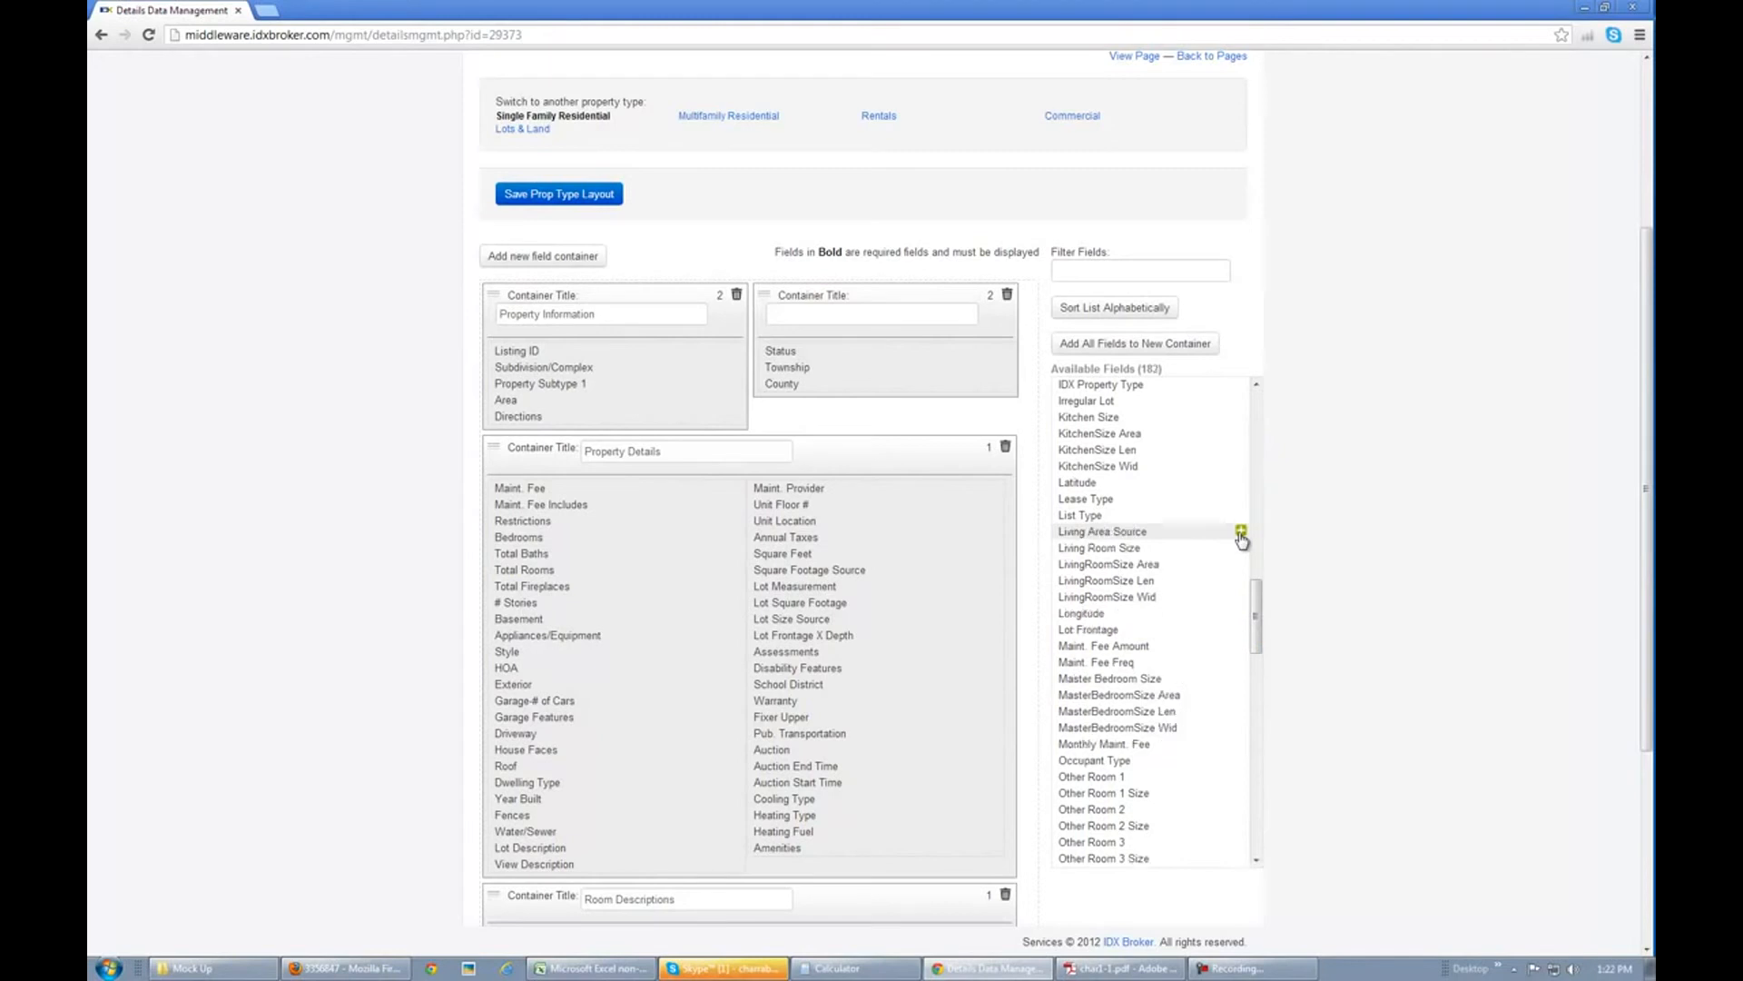
pyautogui.scroll(-3, 563, 509)
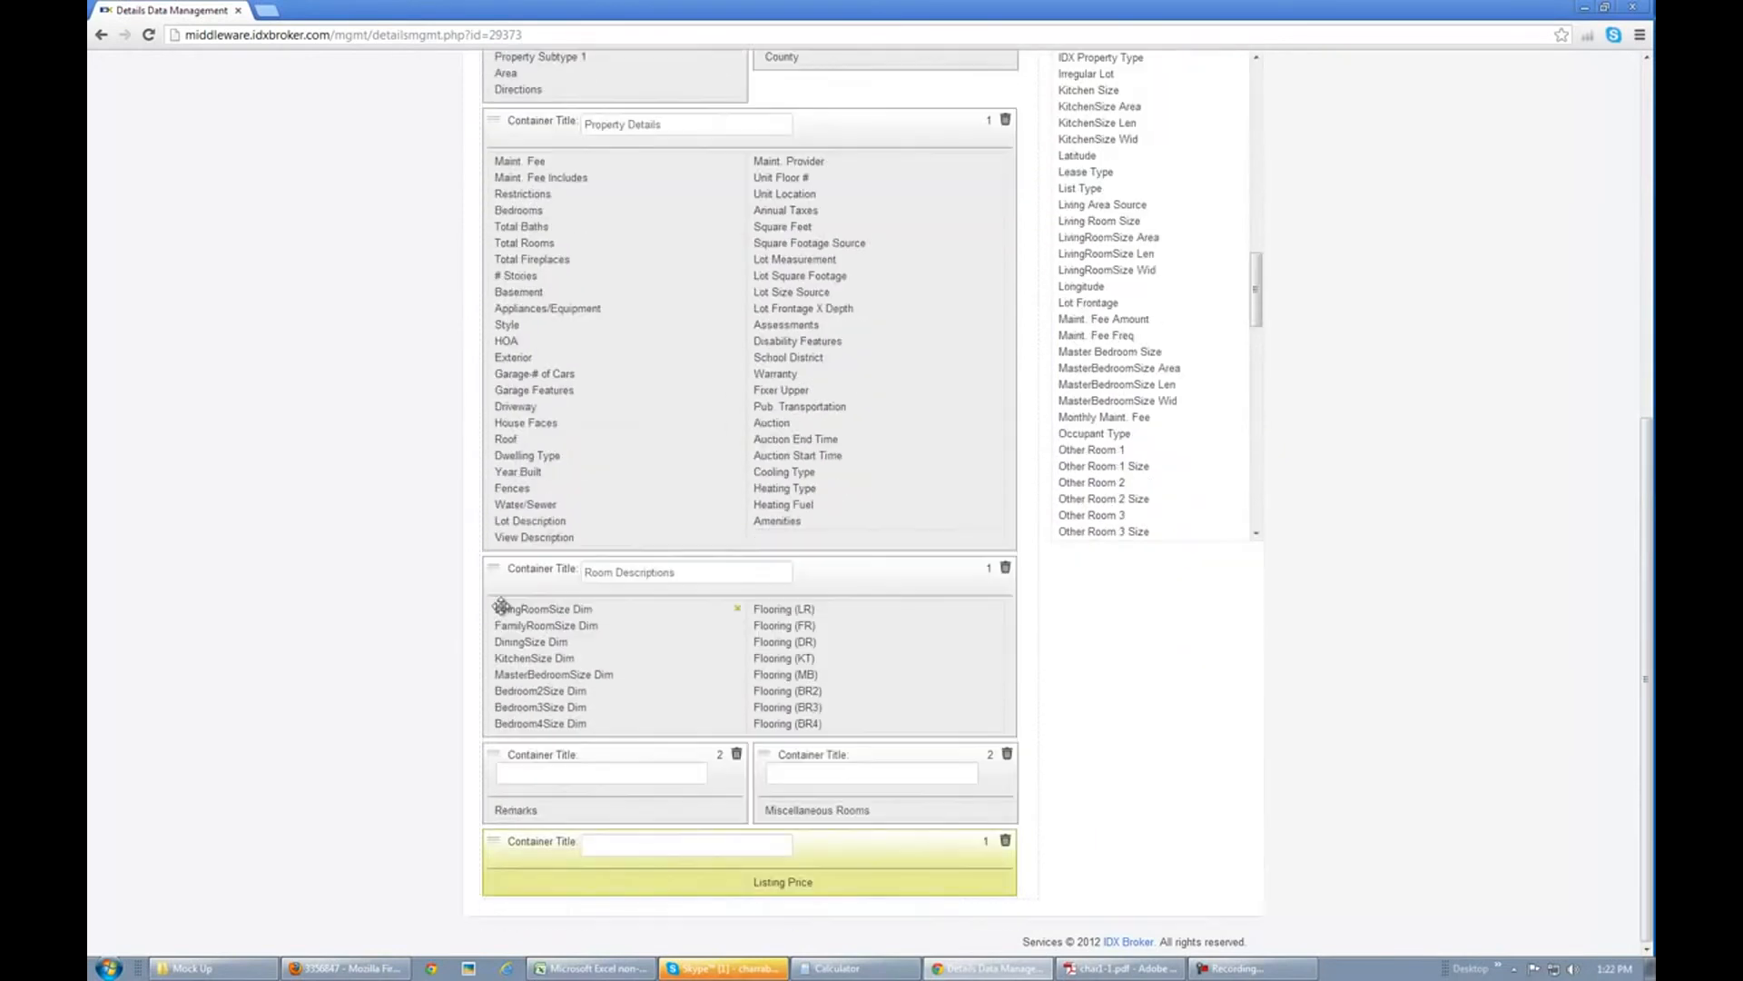
pyautogui.moveTo(789, 882); pyautogui.dragTo(798, 160)
pyautogui.scroll(5, 923, 362)
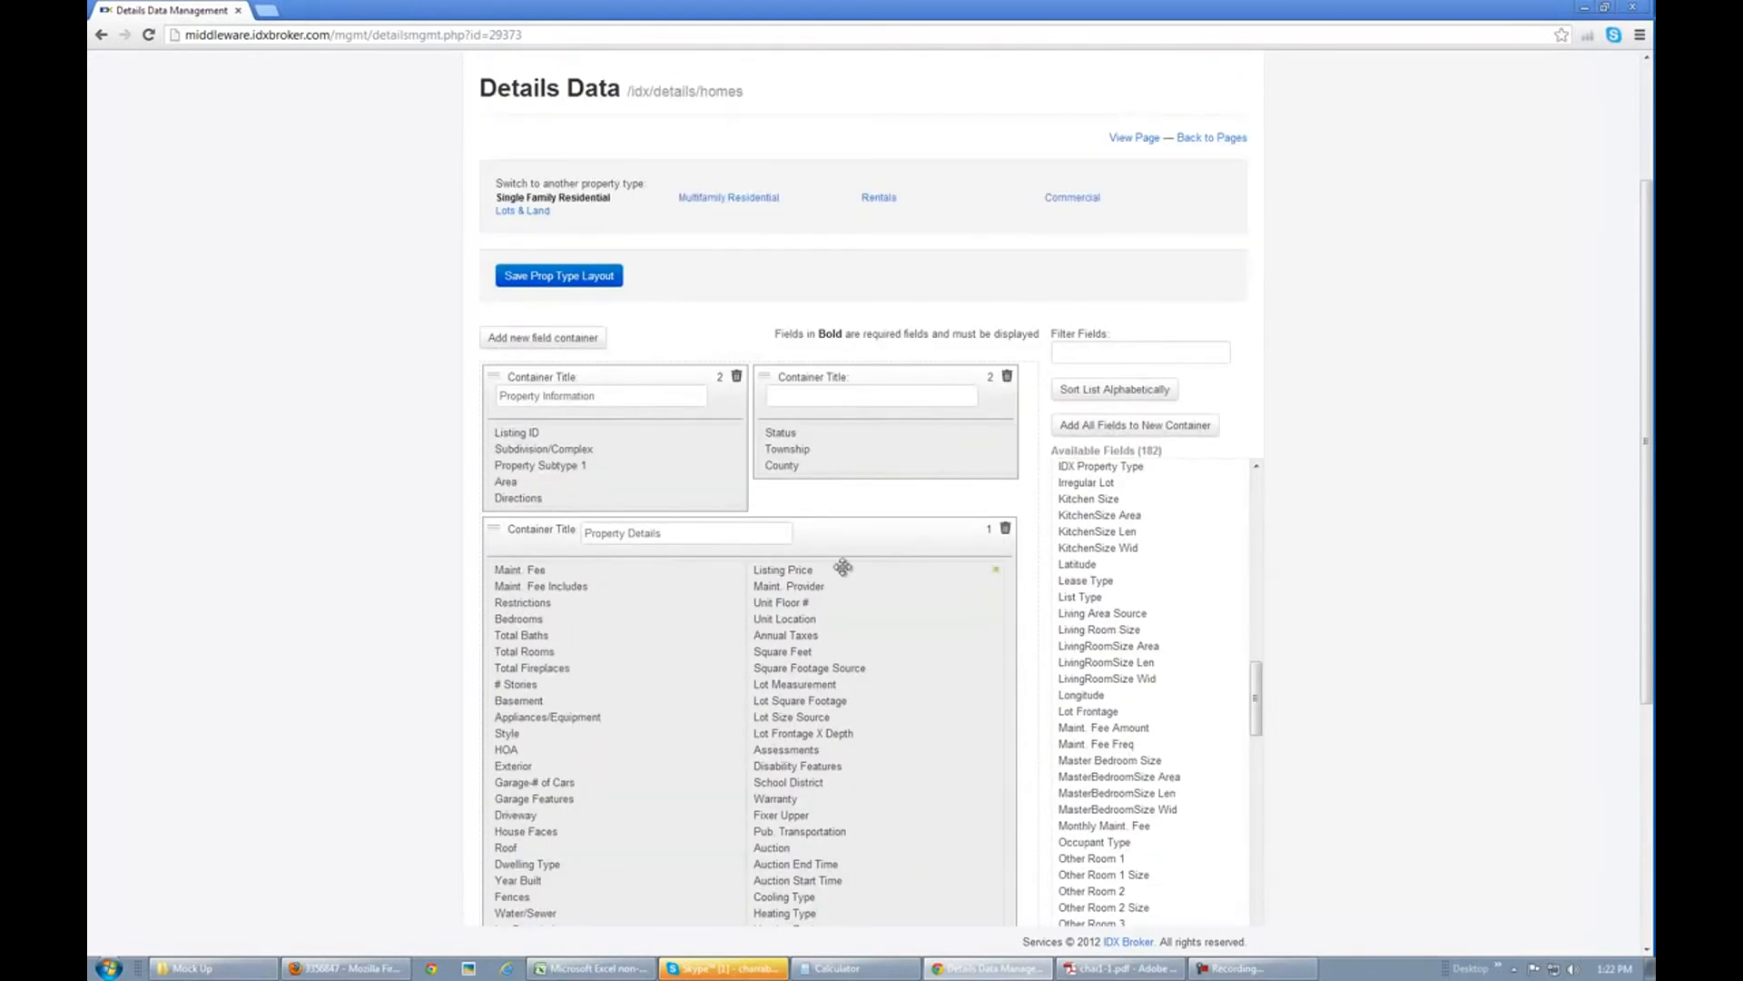
pyautogui.moveTo(837, 572); pyautogui.dragTo(853, 437)
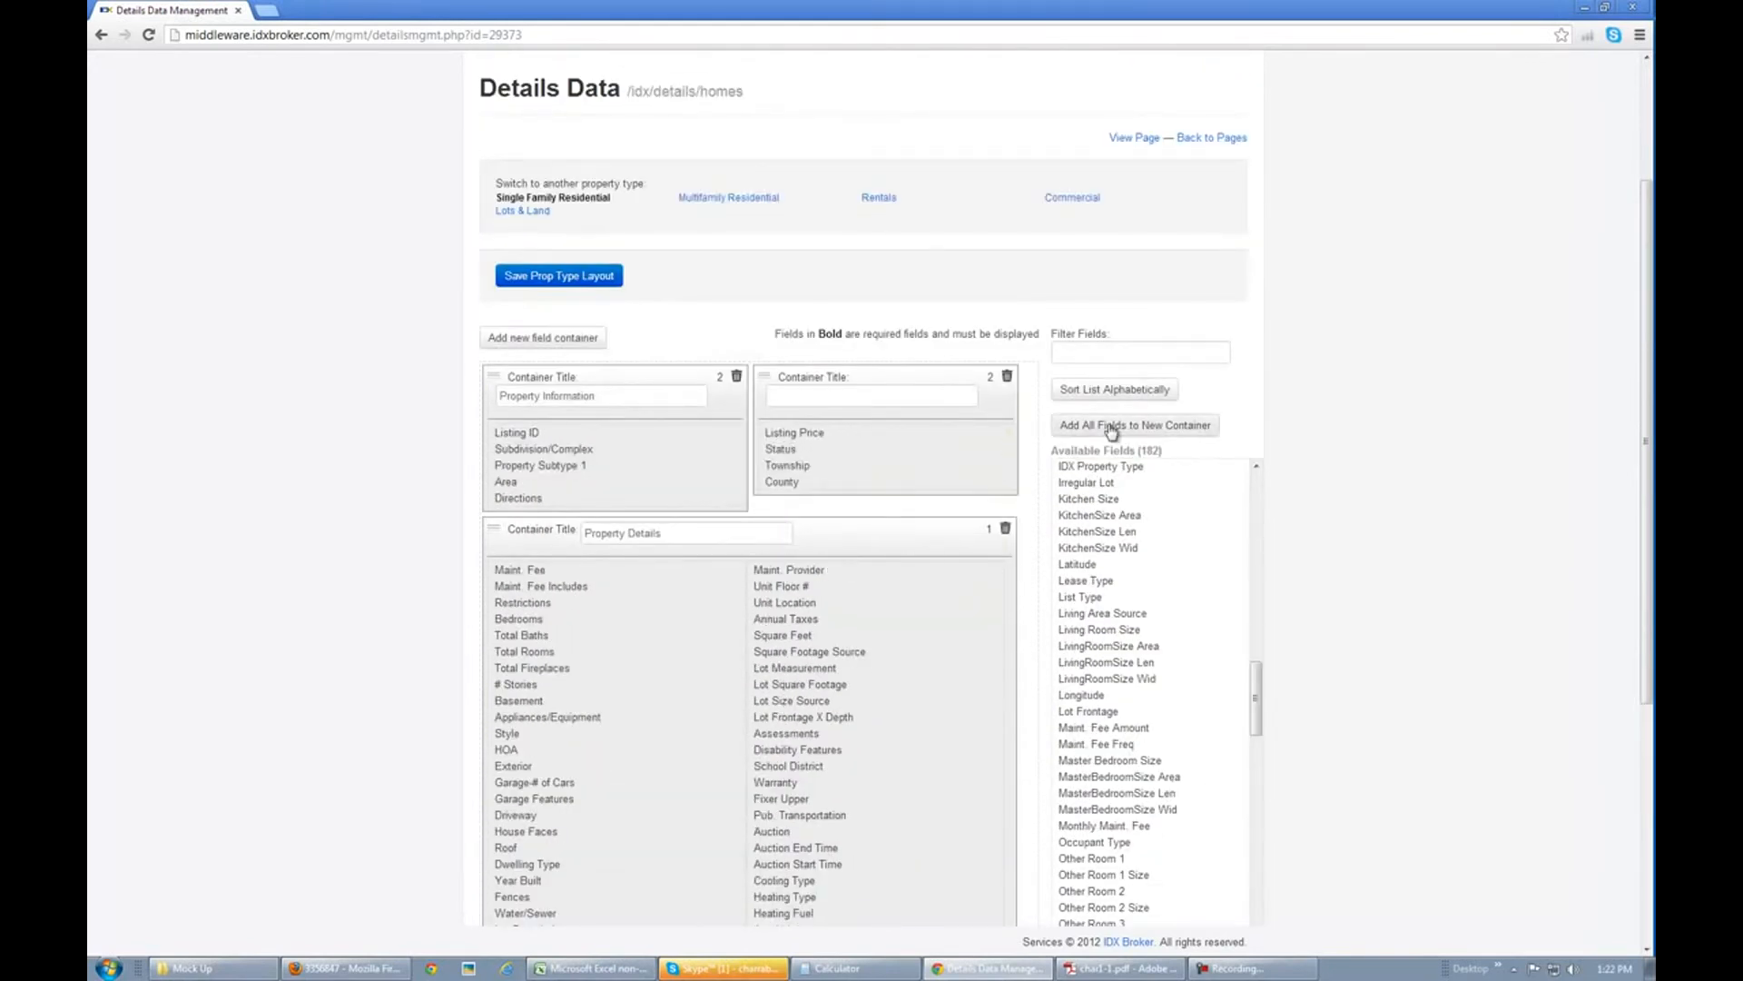
# Step: Check the remaining price fields on the property sheet, then add the Selling Price field directly below Listing Price
pyautogui.hotkey('alt', 'Tab')
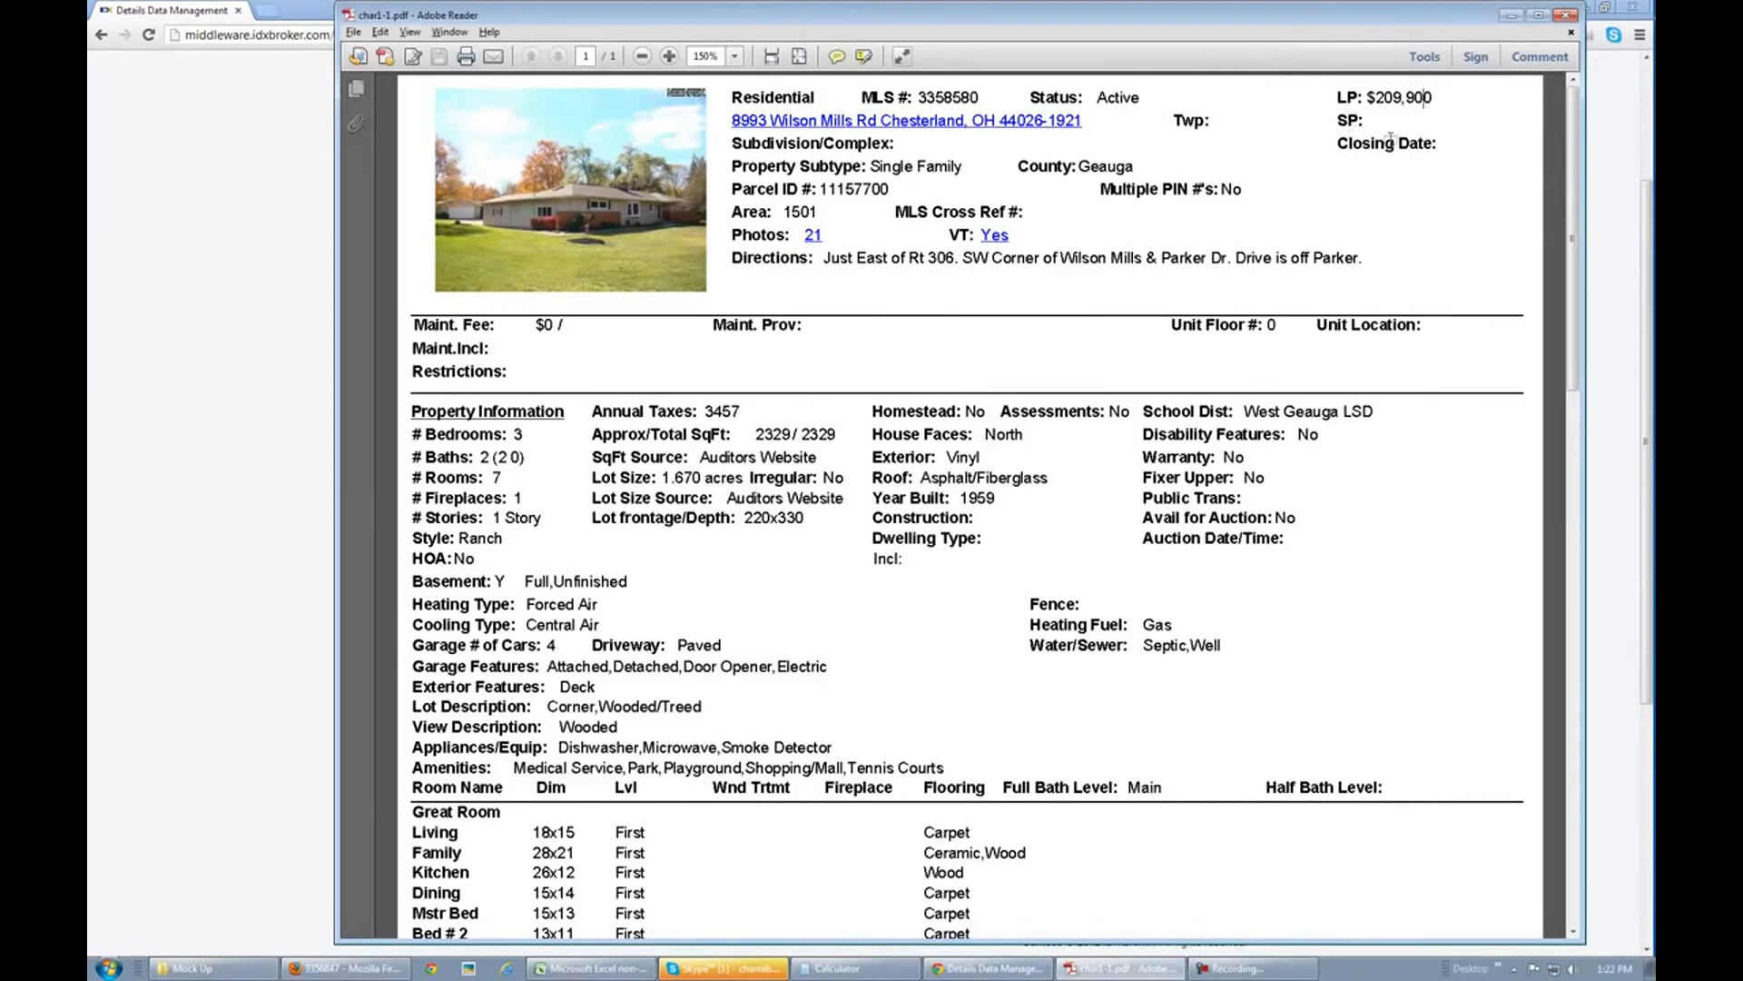
pyautogui.hotkey('alt', 'Tab')
pyautogui.moveTo(1256, 697); pyautogui.dragTo(1261, 858)
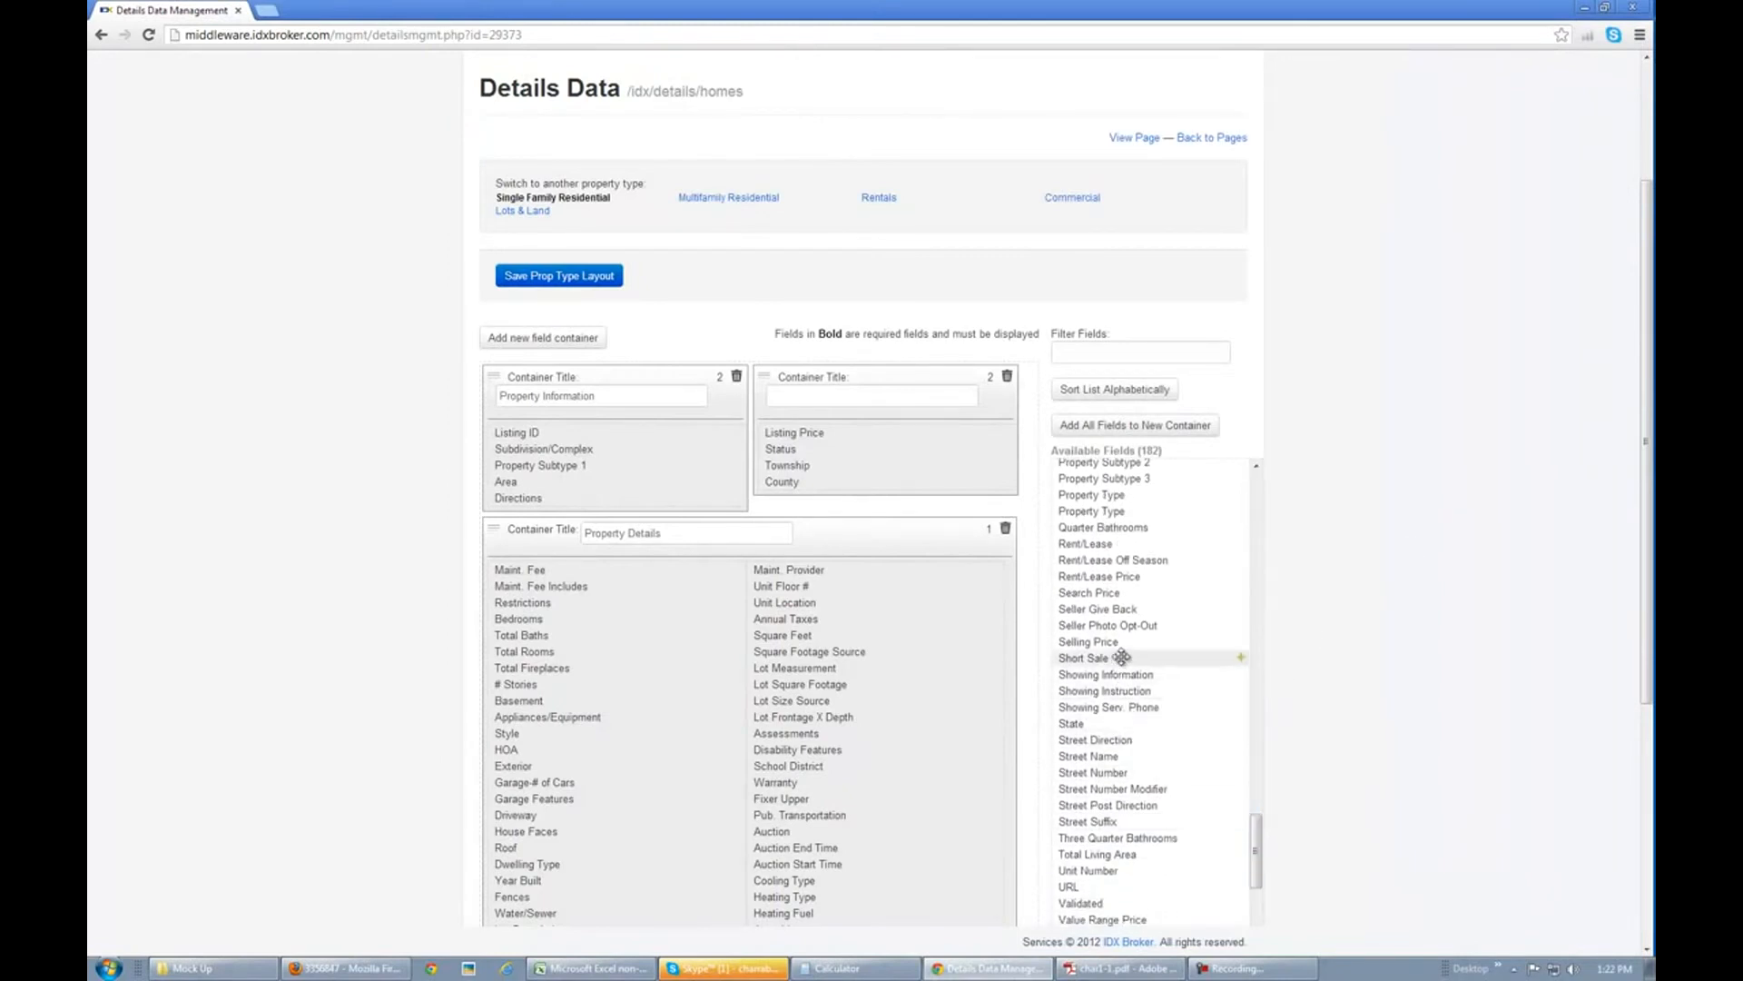
pyautogui.moveTo(1241, 645); pyautogui.dragTo(826, 450)
# Step: Check the property sheet header once more and look through the rest of the layout and available fields
pyautogui.hotkey('alt', 'Tab')
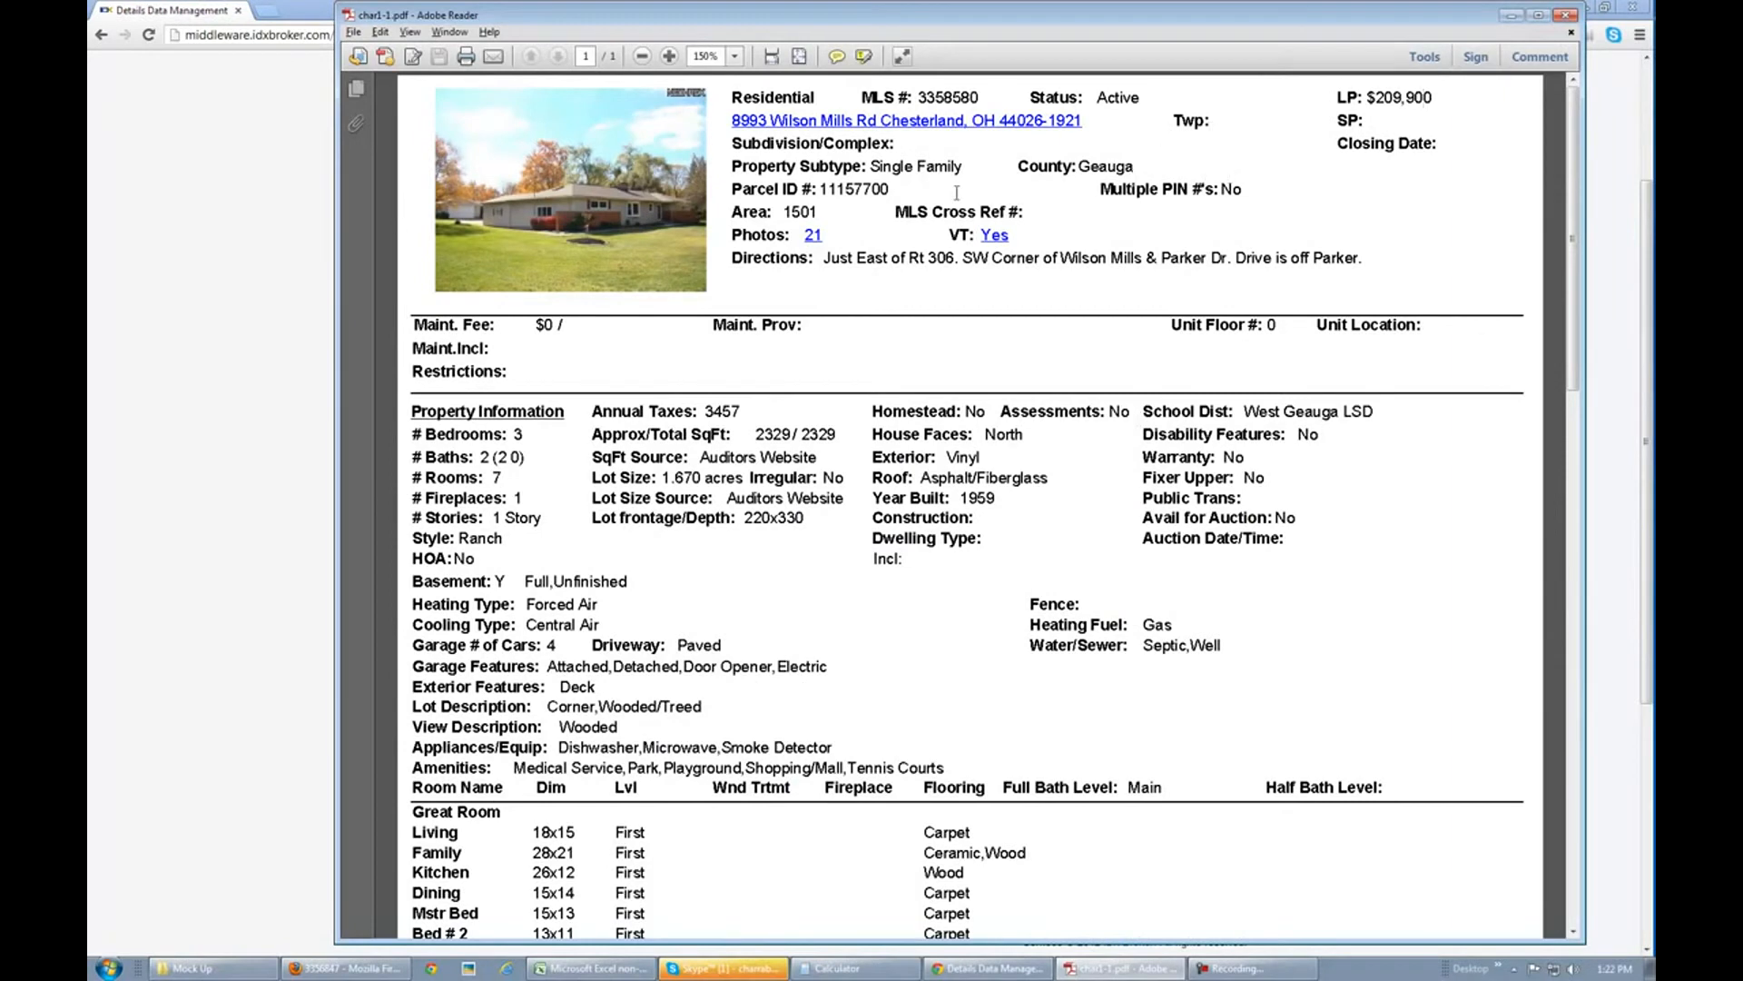
pyautogui.hotkey('alt', 'Tab')
pyautogui.scroll(-5, 1389, 772)
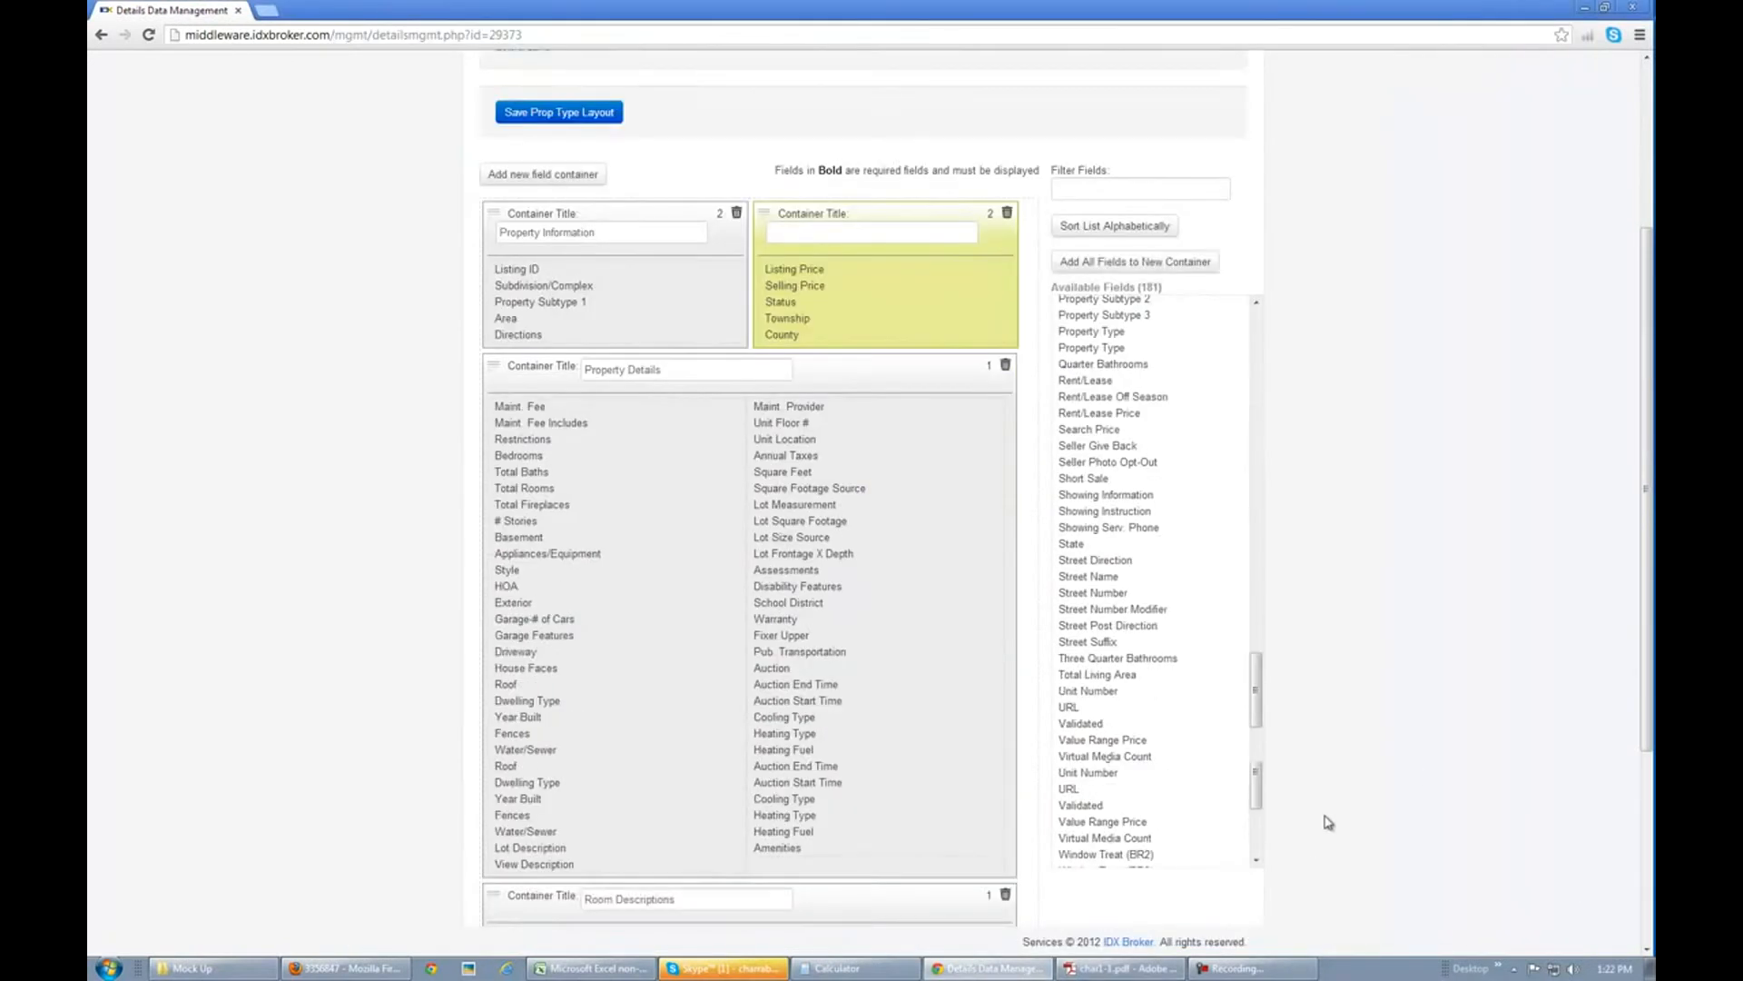
pyautogui.moveTo(1269, 452); pyautogui.dragTo(1257, 504)
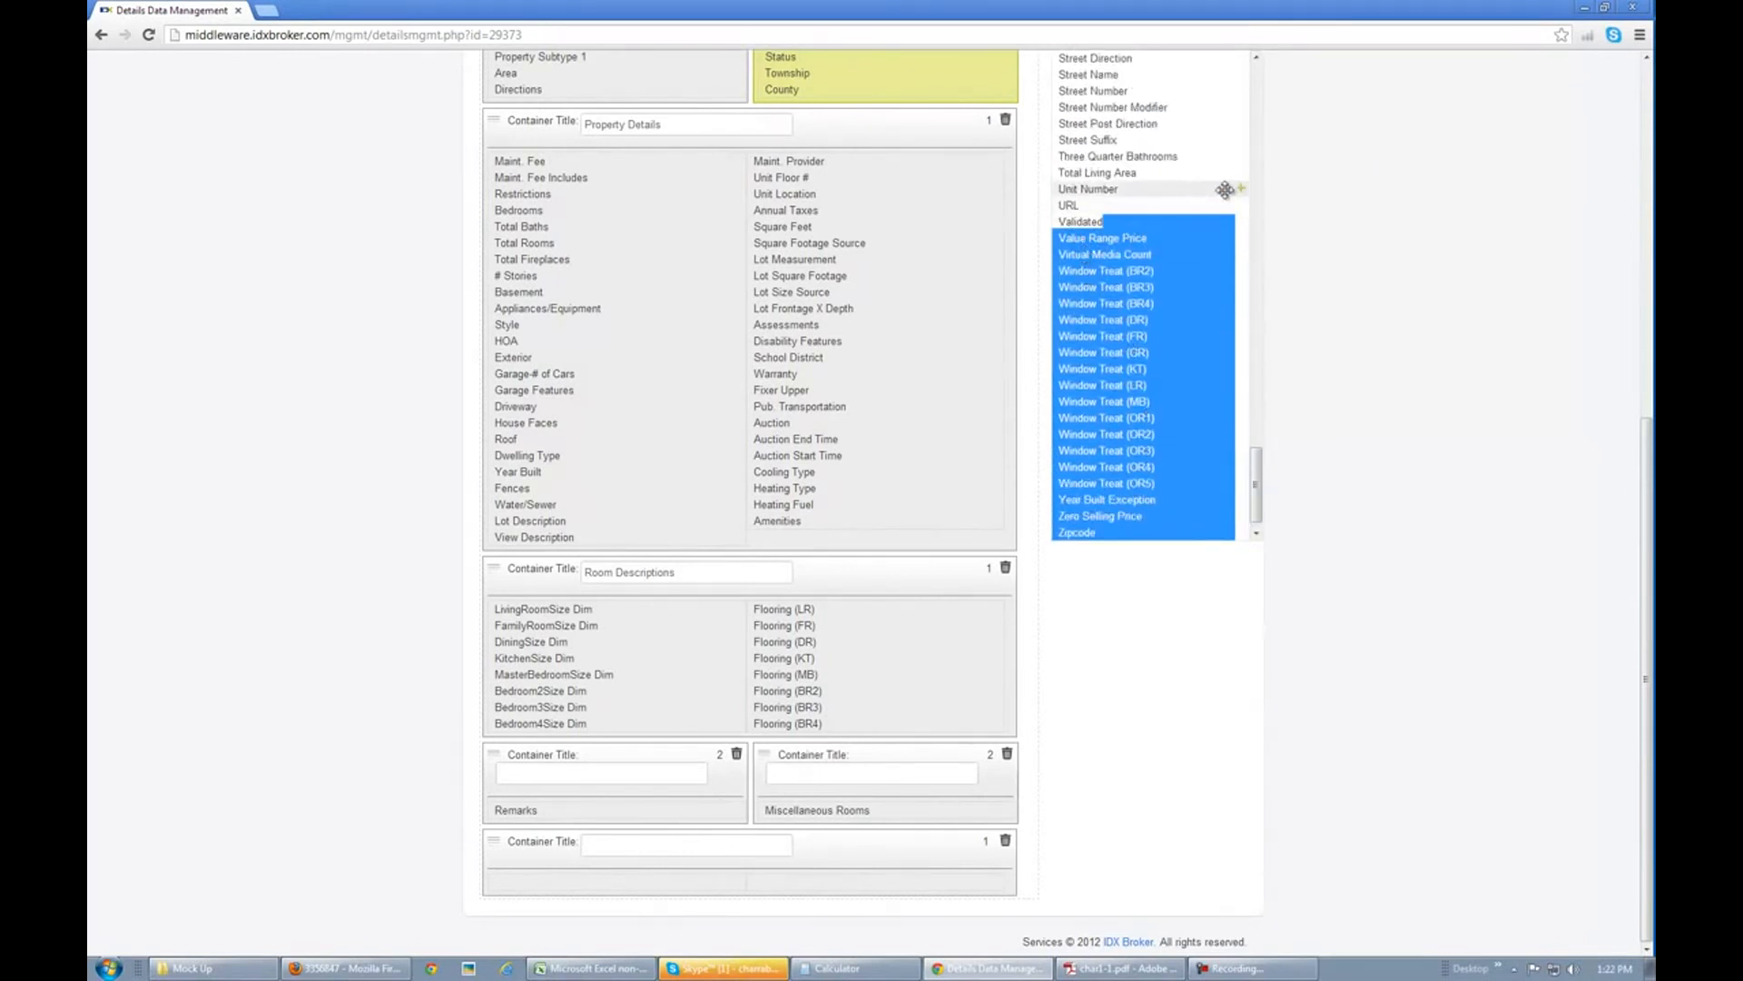
pyautogui.scroll(4, 1308, 290)
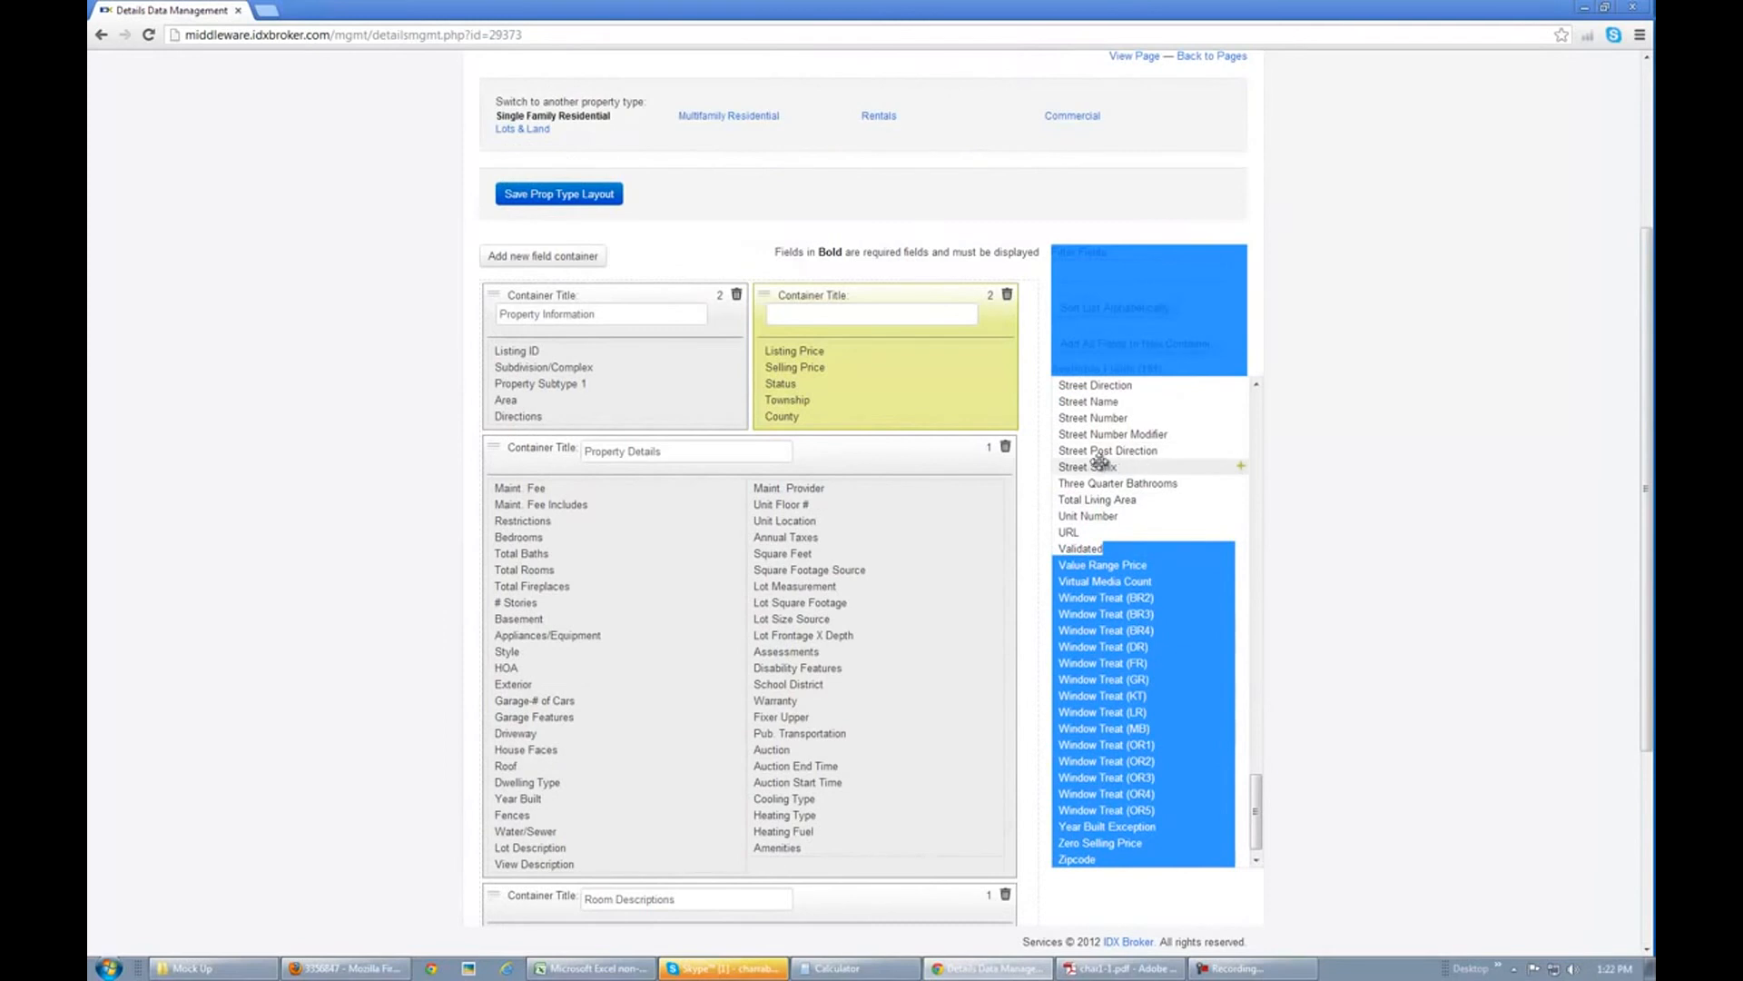
pyautogui.moveTo(1151, 451)
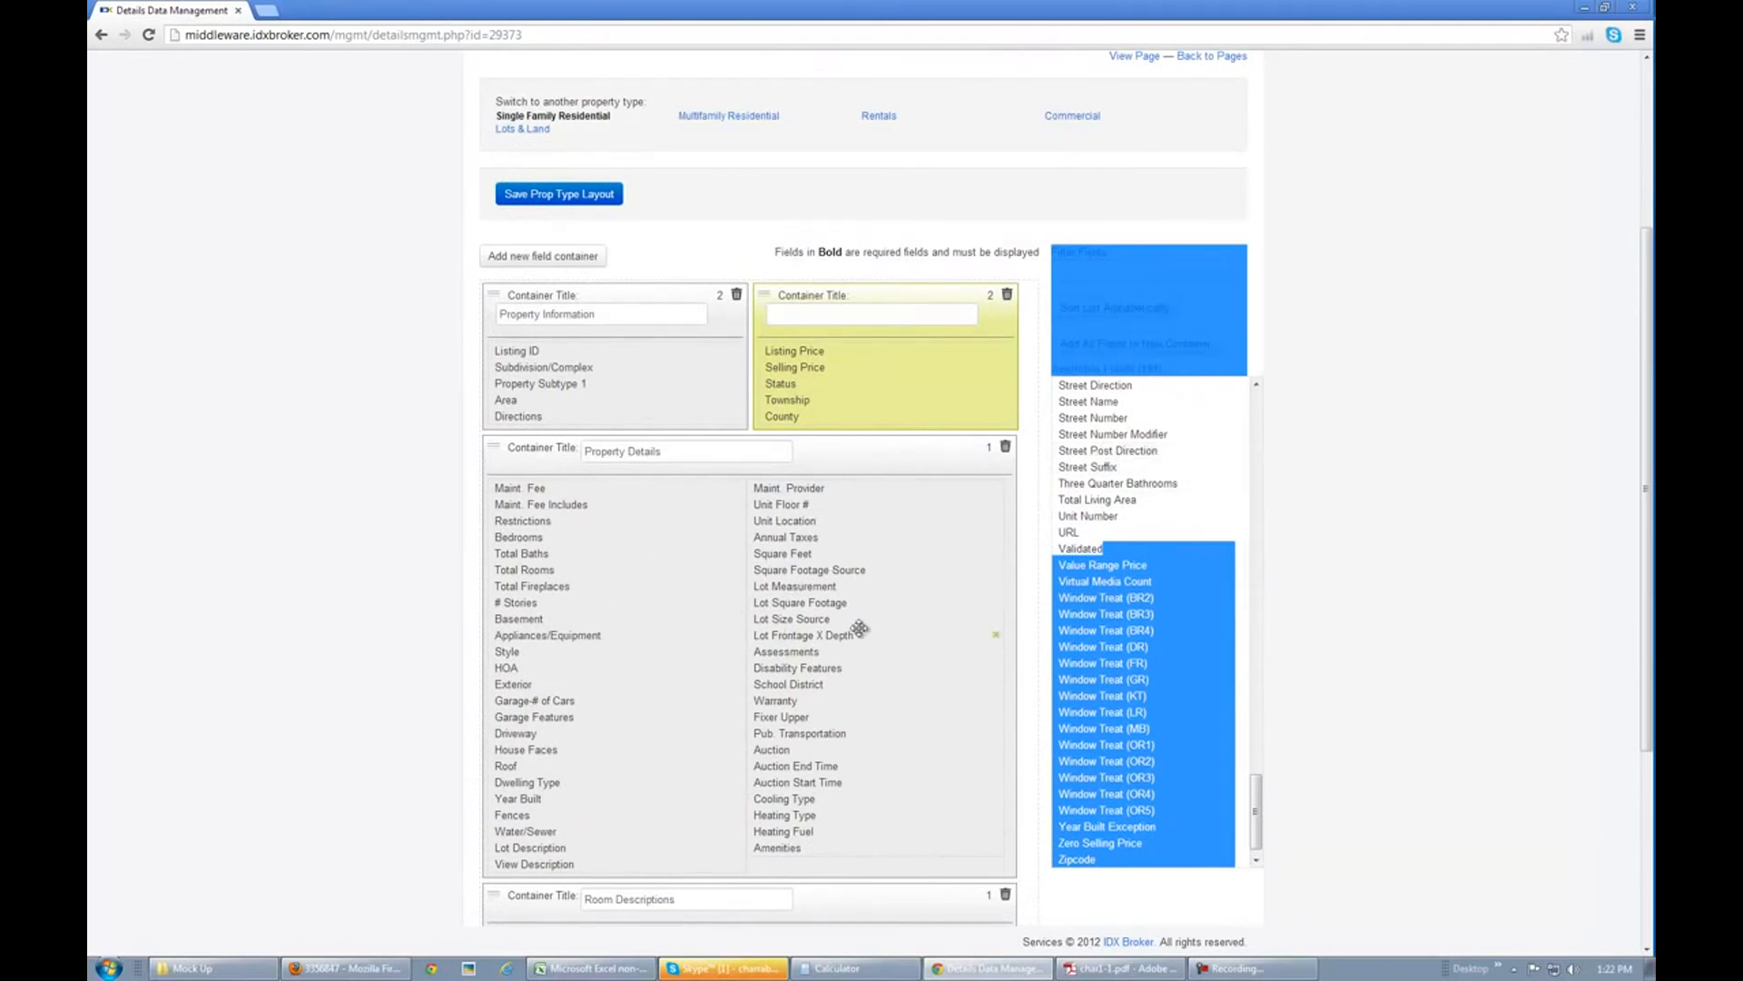
pyautogui.click(1050, 539)
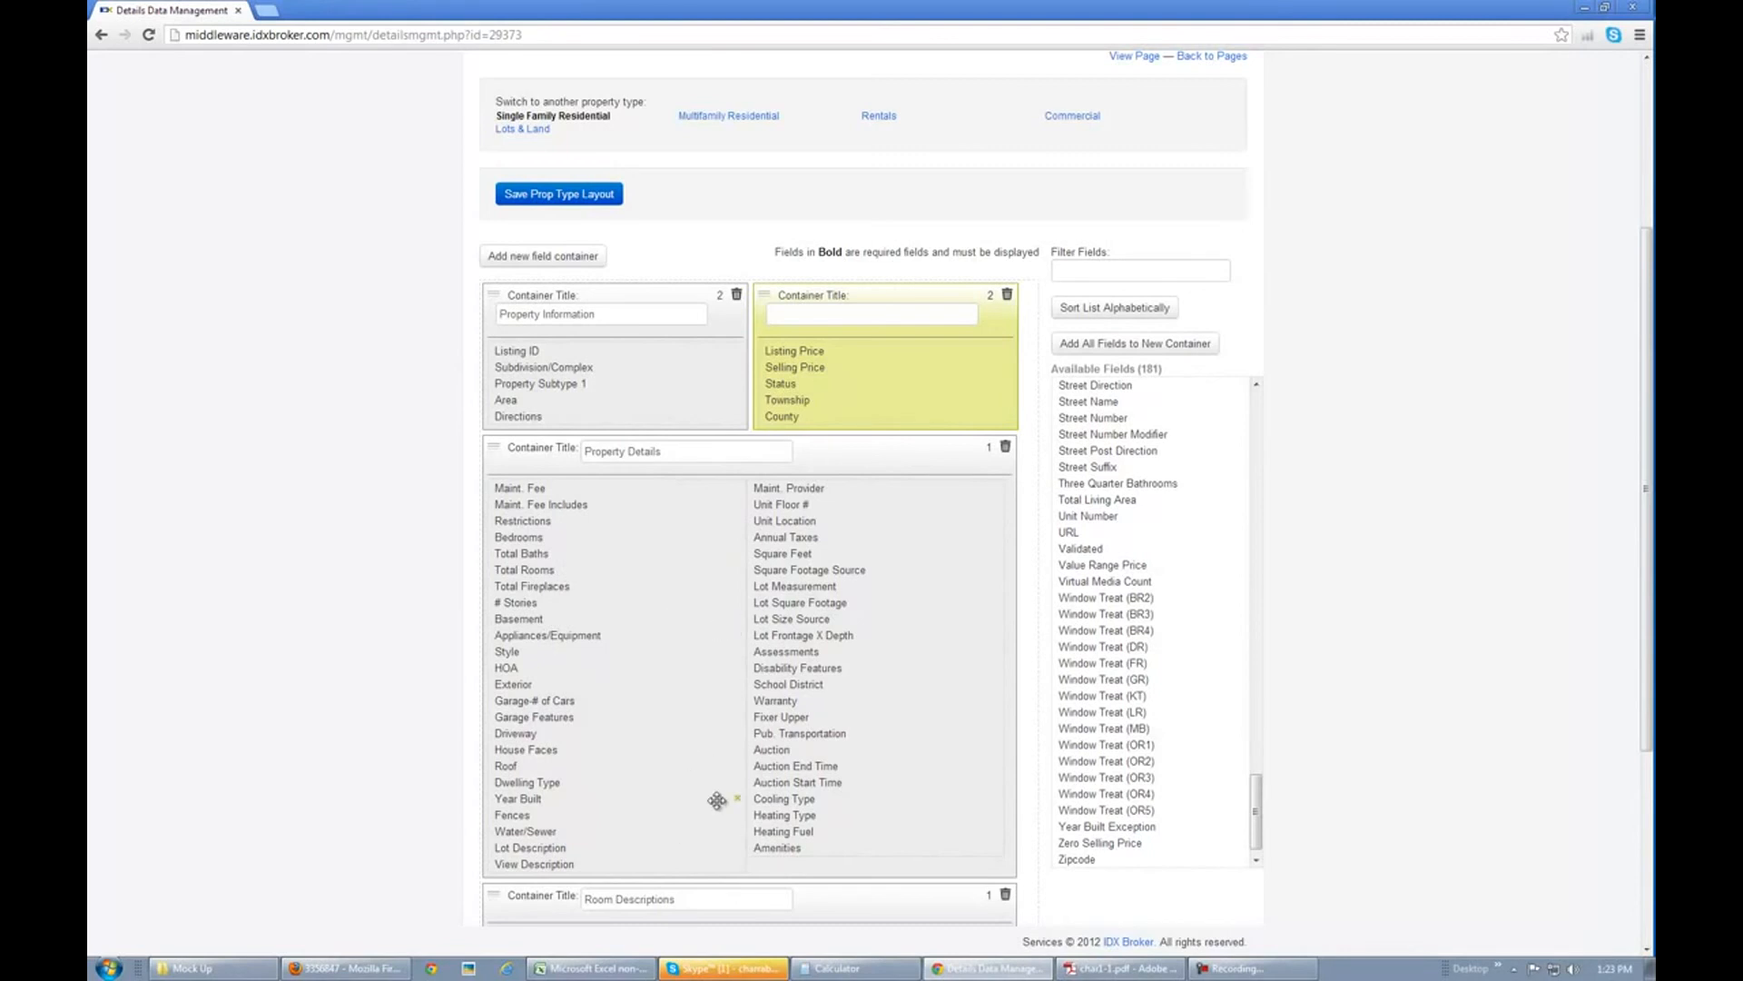
# Step: Delete the empty container at the end of the layout and save the Single Family Residential layout
pyautogui.scroll(3, 351, 672)
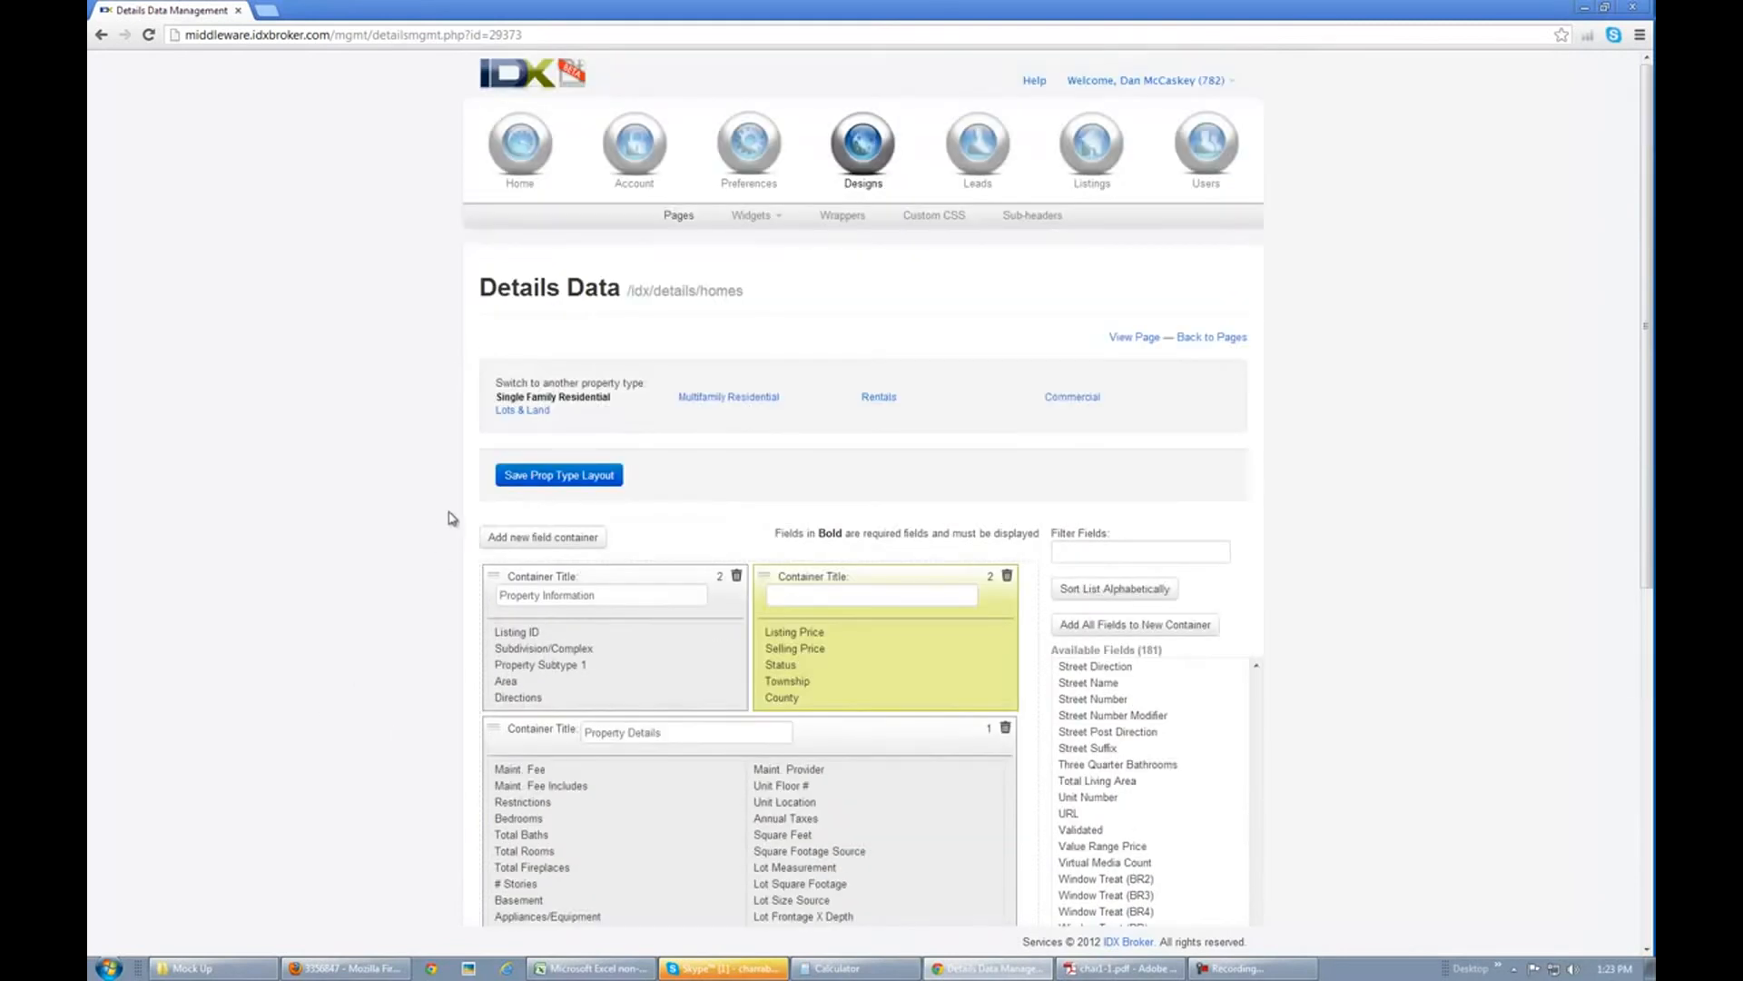
pyautogui.scroll(-7, 417, 642)
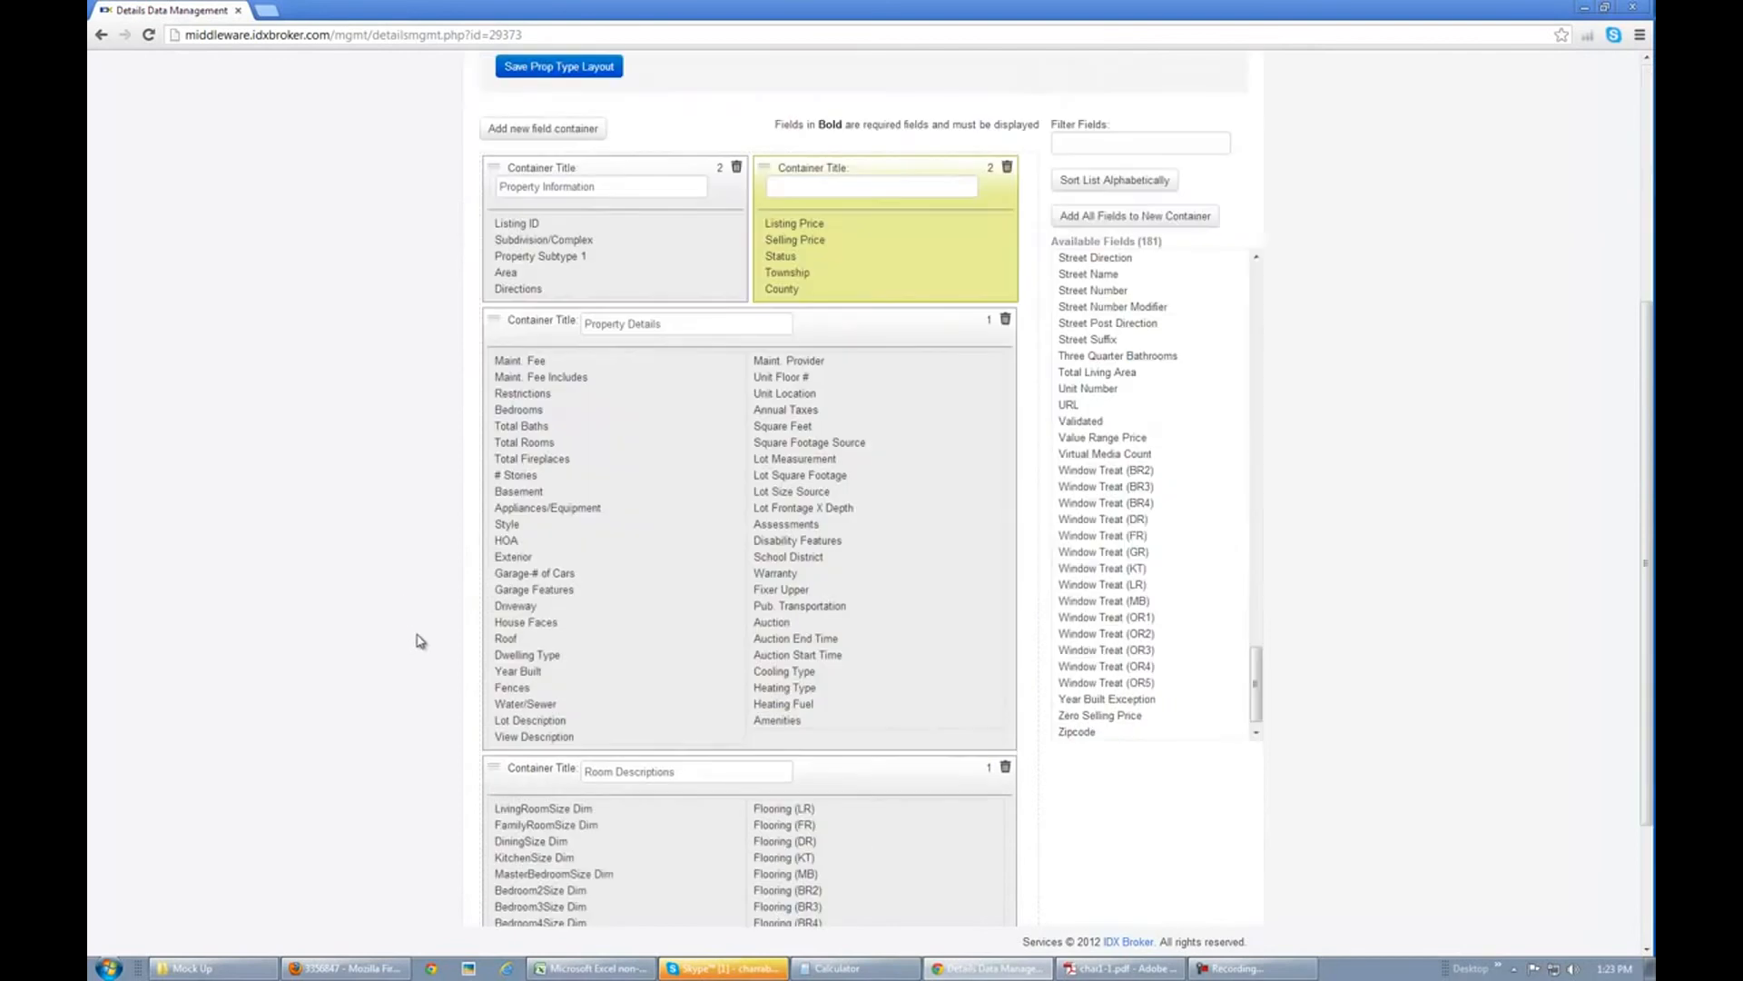
pyautogui.click(1006, 846)
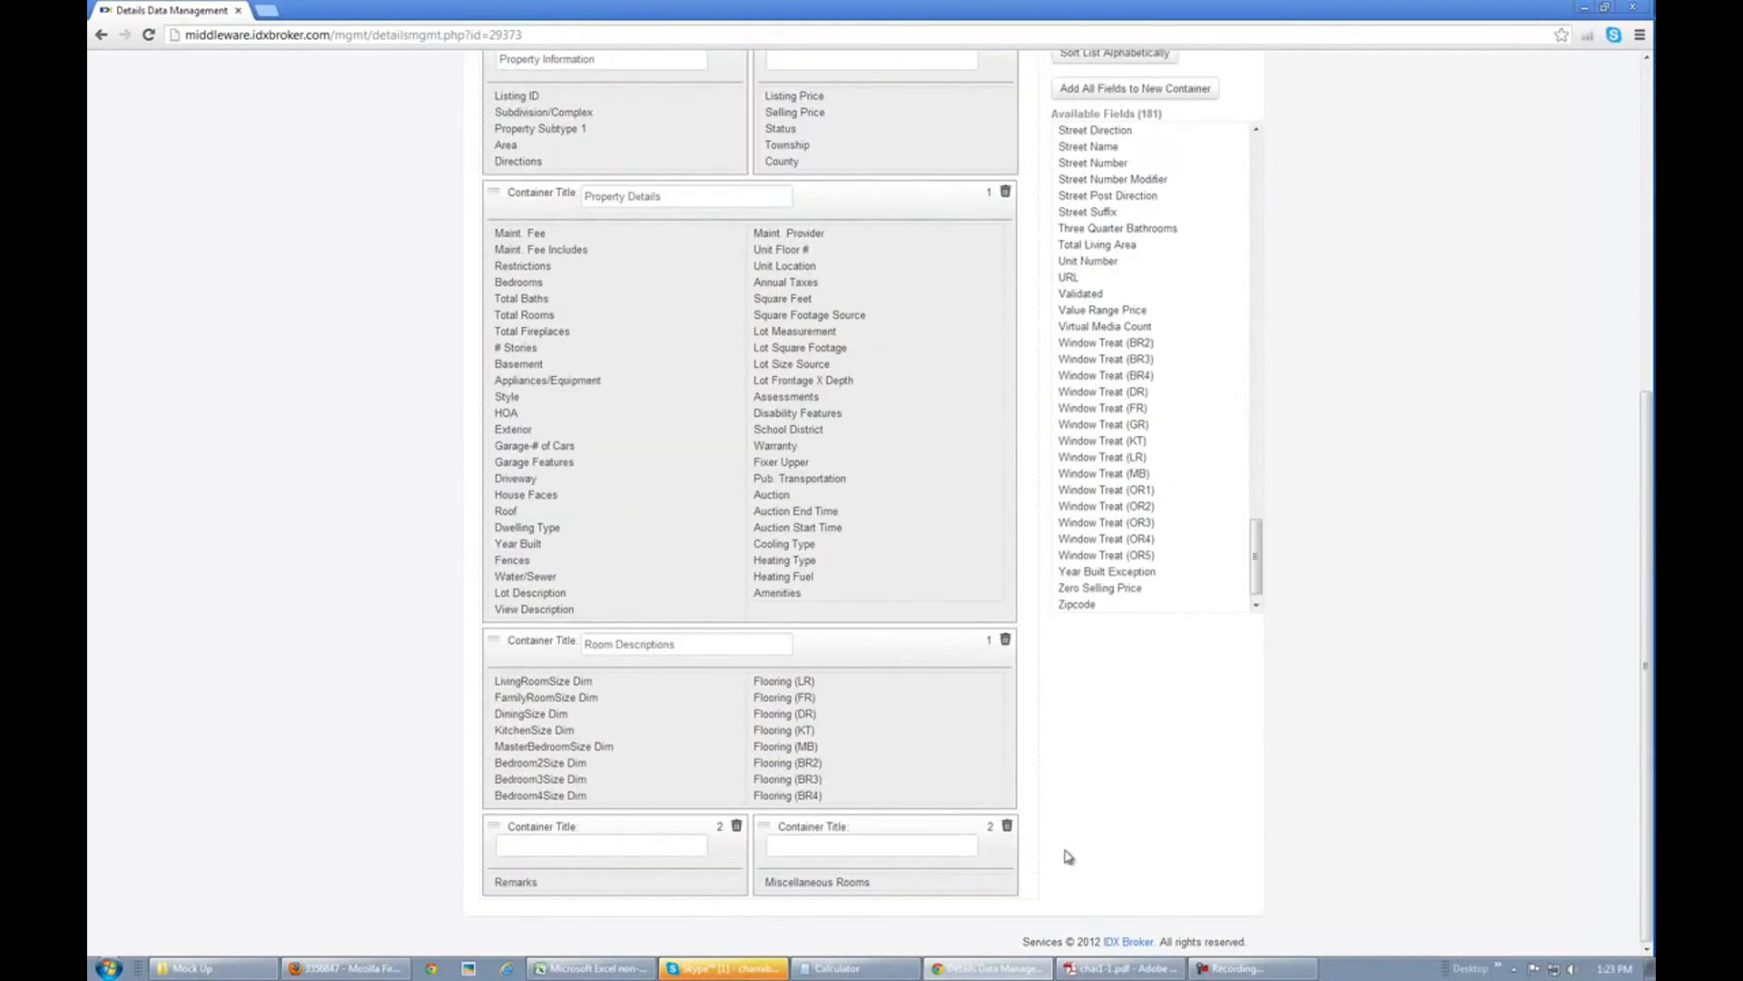
pyautogui.scroll(6, 383, 631)
pyautogui.click(543, 476)
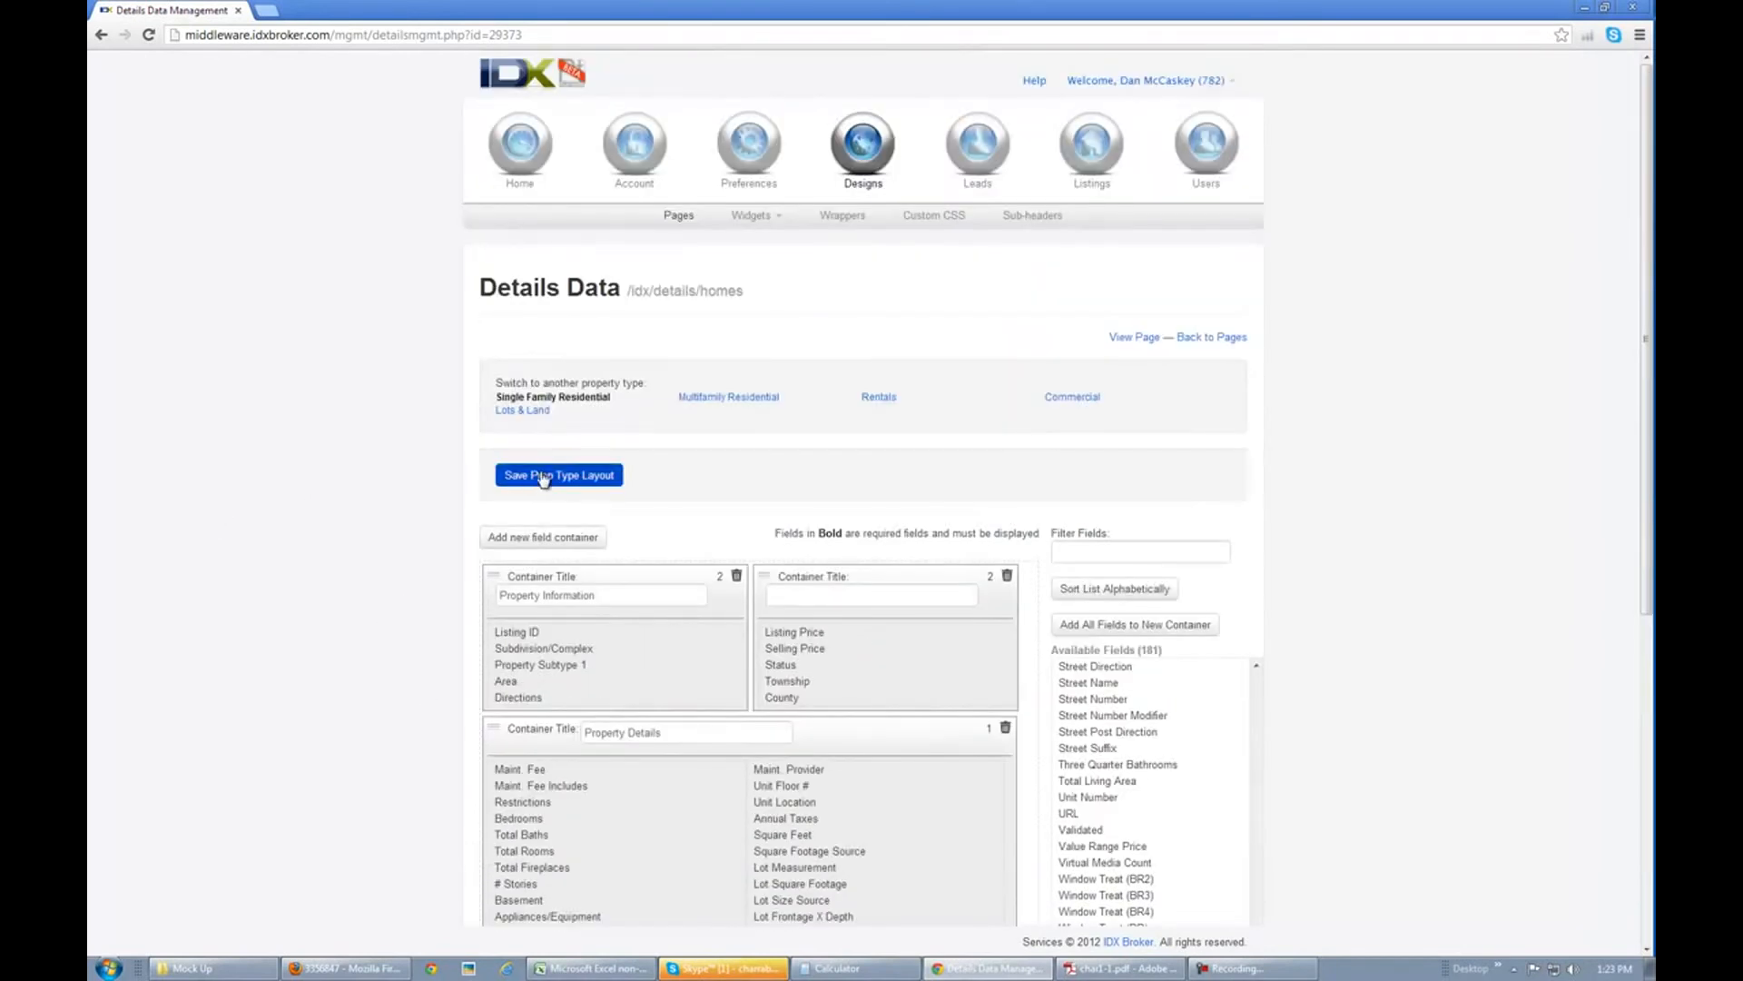
# Step: Switch to Firefox, reload the listing details page and examine how the field containers are arranged
pyautogui.click(345, 968)
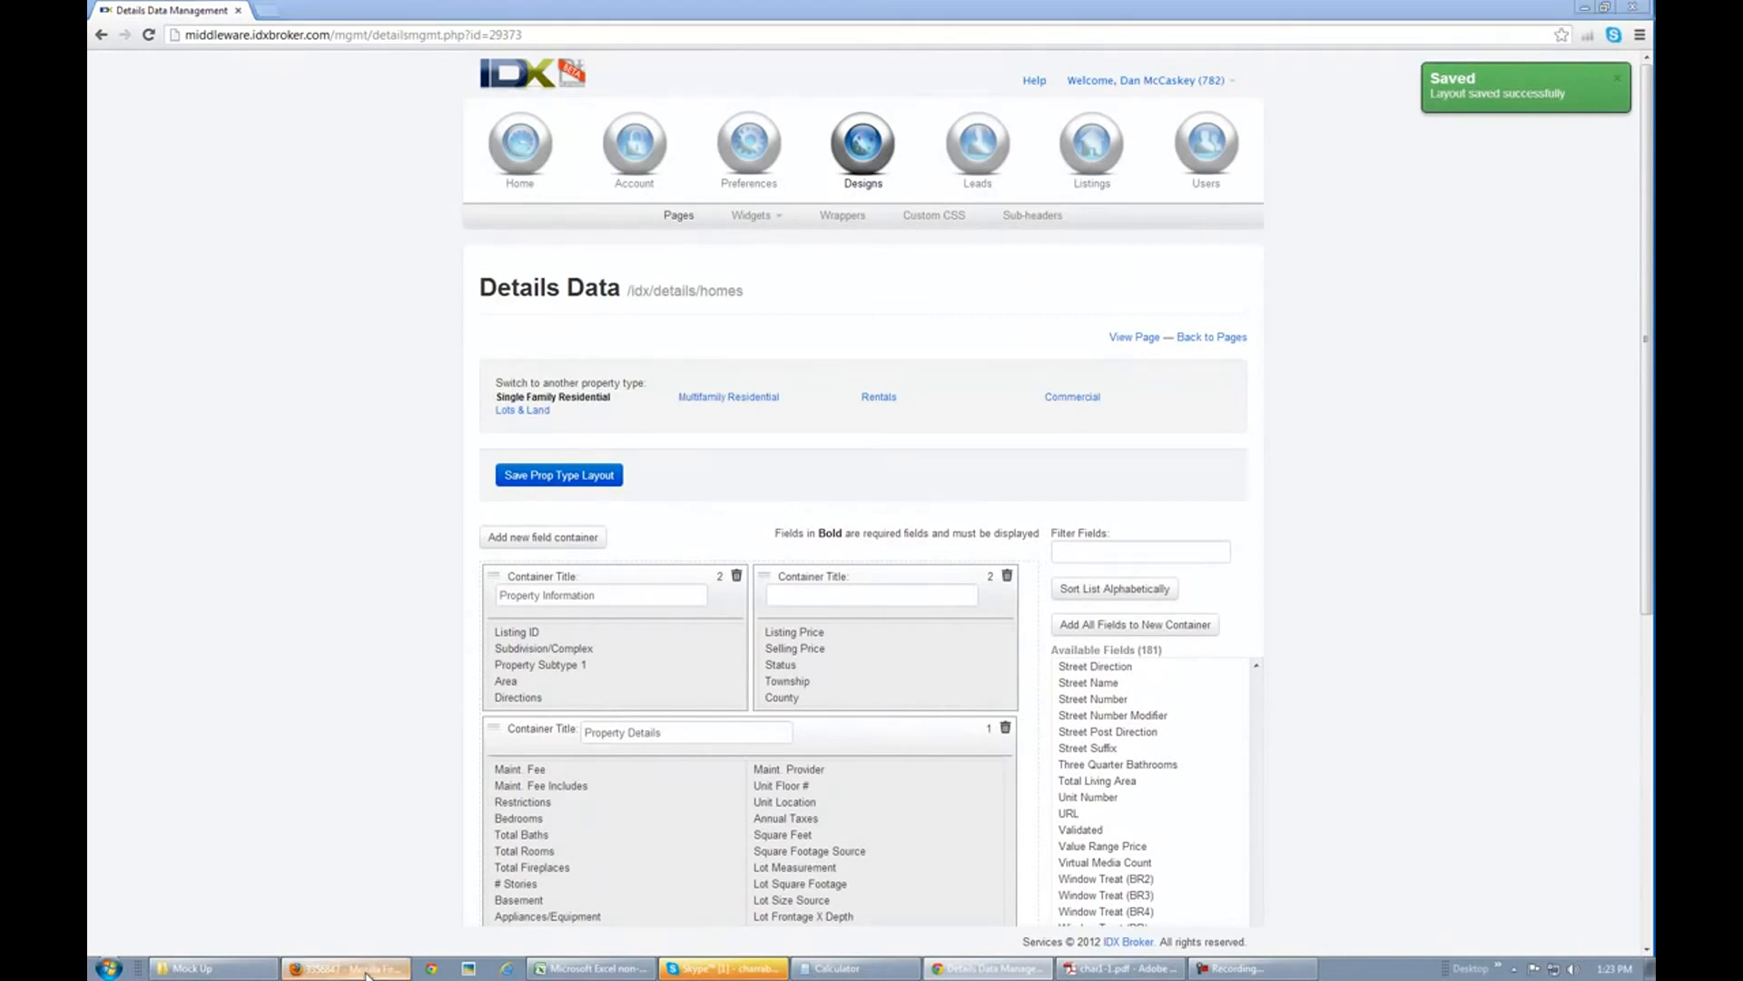
pyautogui.press('F5')
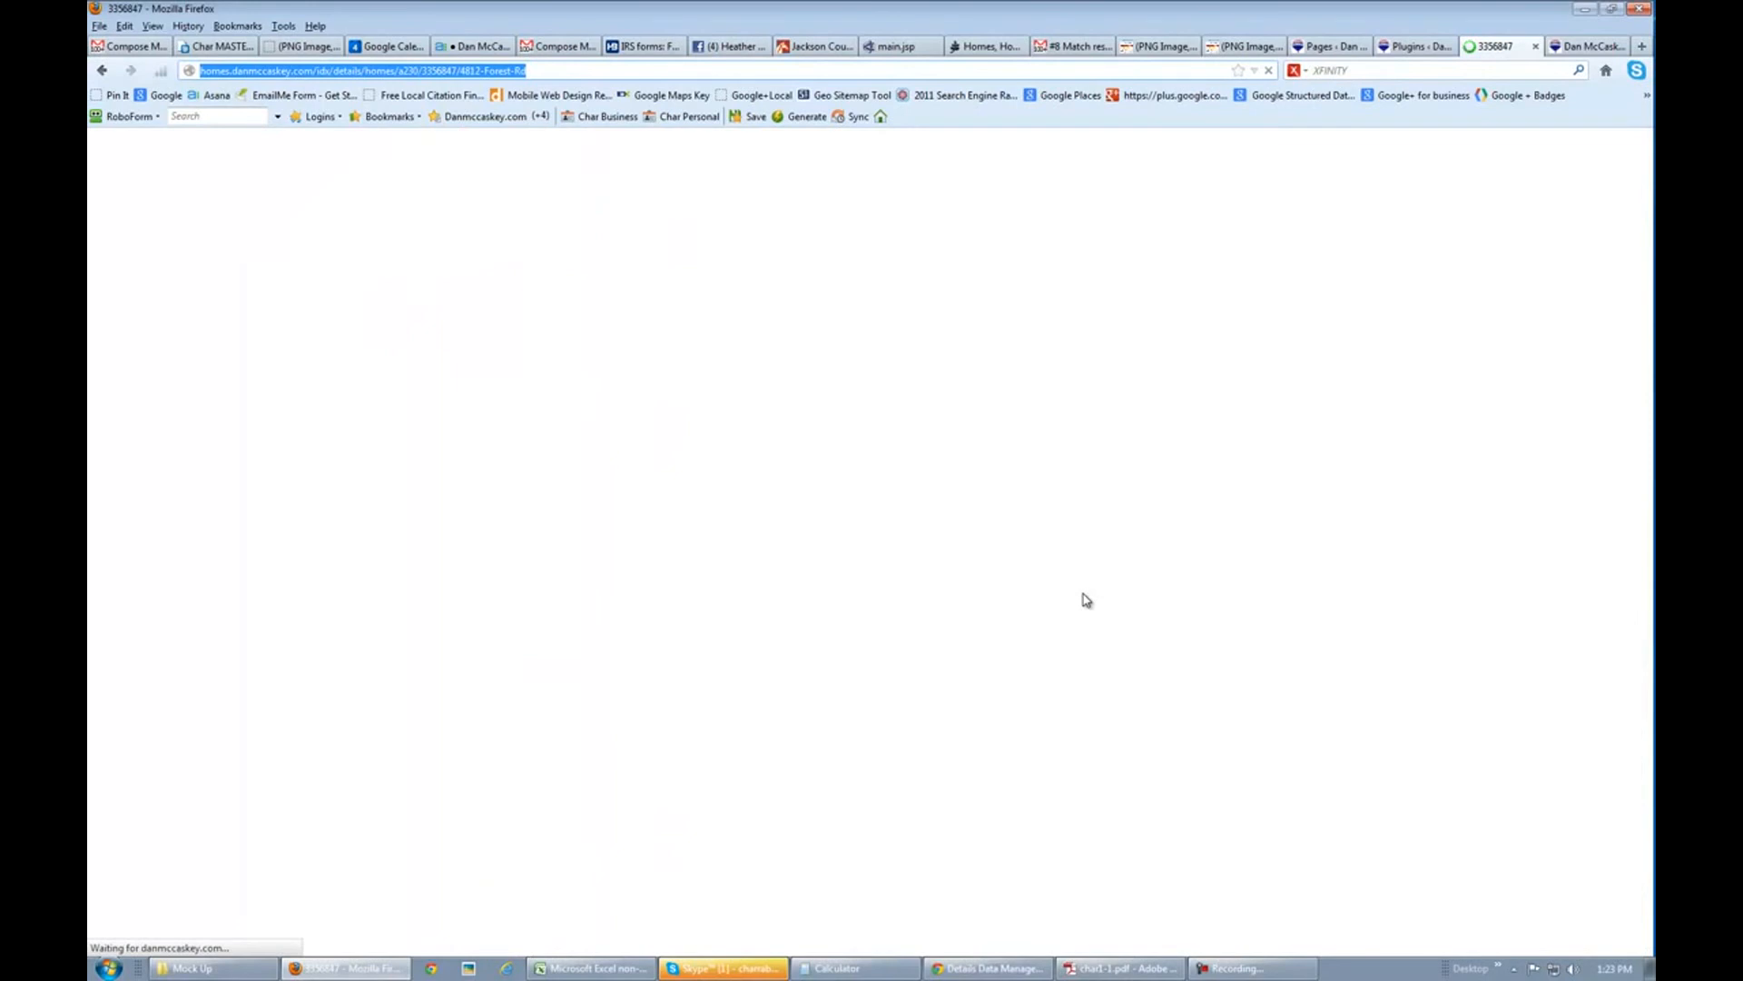
pyautogui.scroll(-5, 1183, 564)
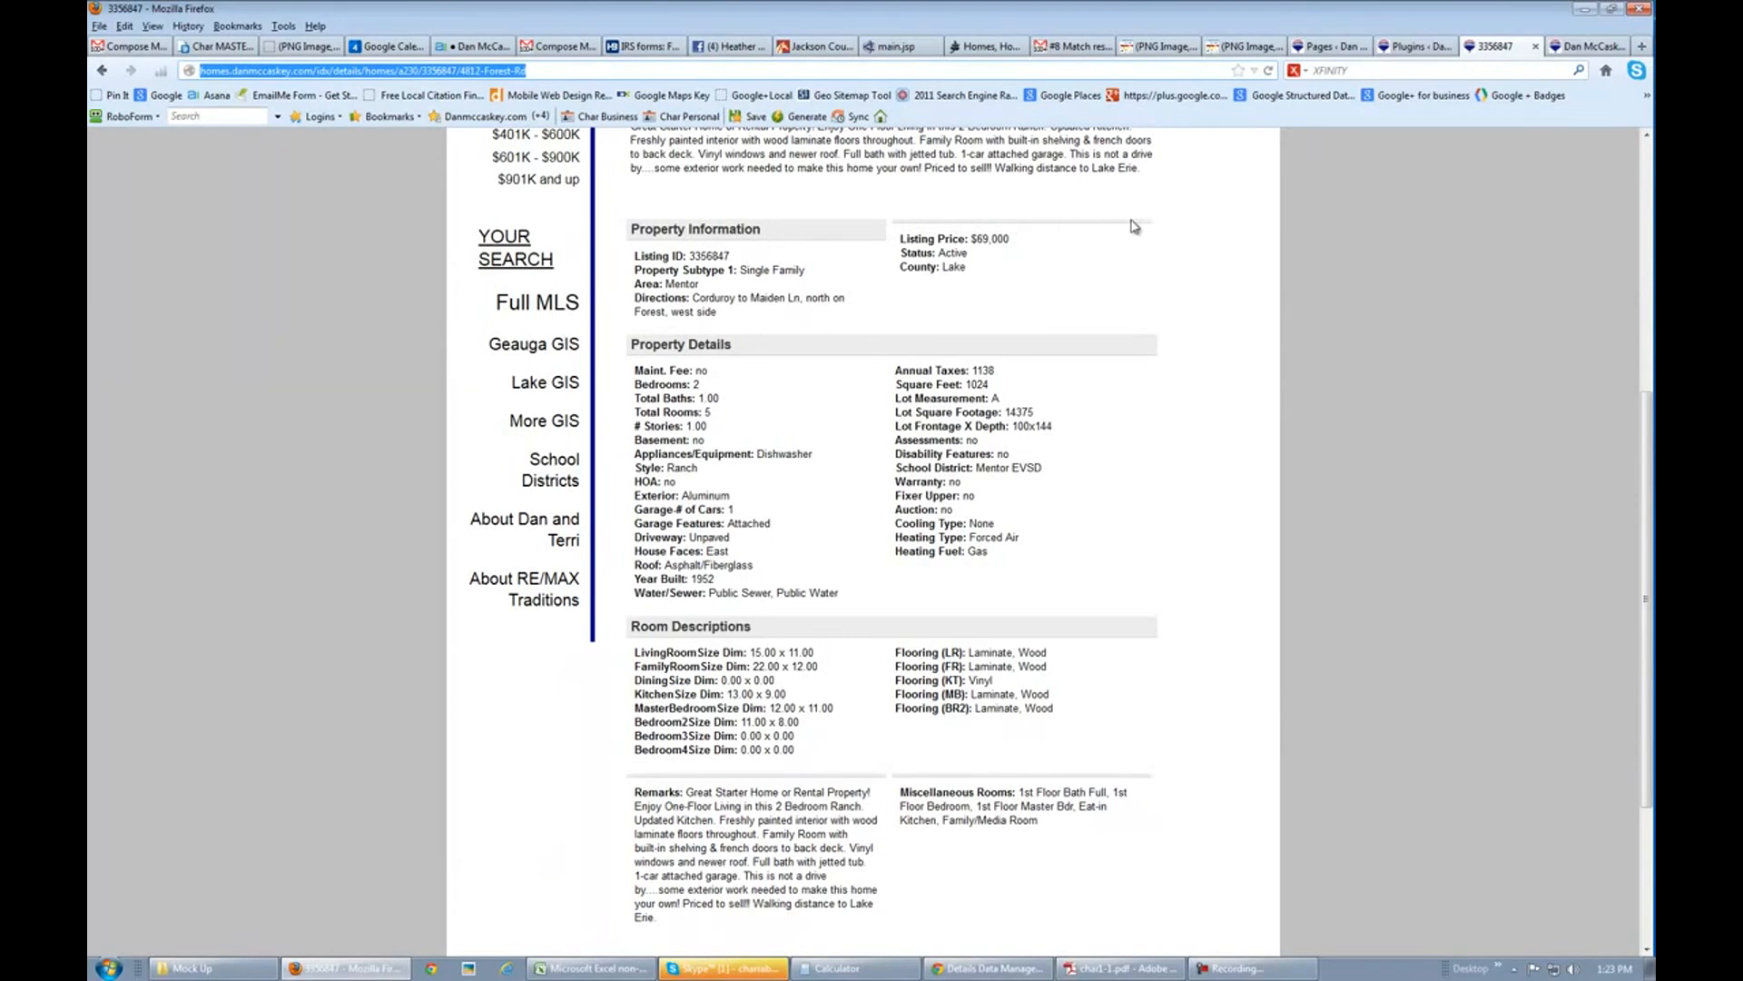
# Step: Back in the layout editor, set the Property Information container to full-width layout 1 and move Area and Directions into its first column
pyautogui.hotkey('alt', 'Tab')
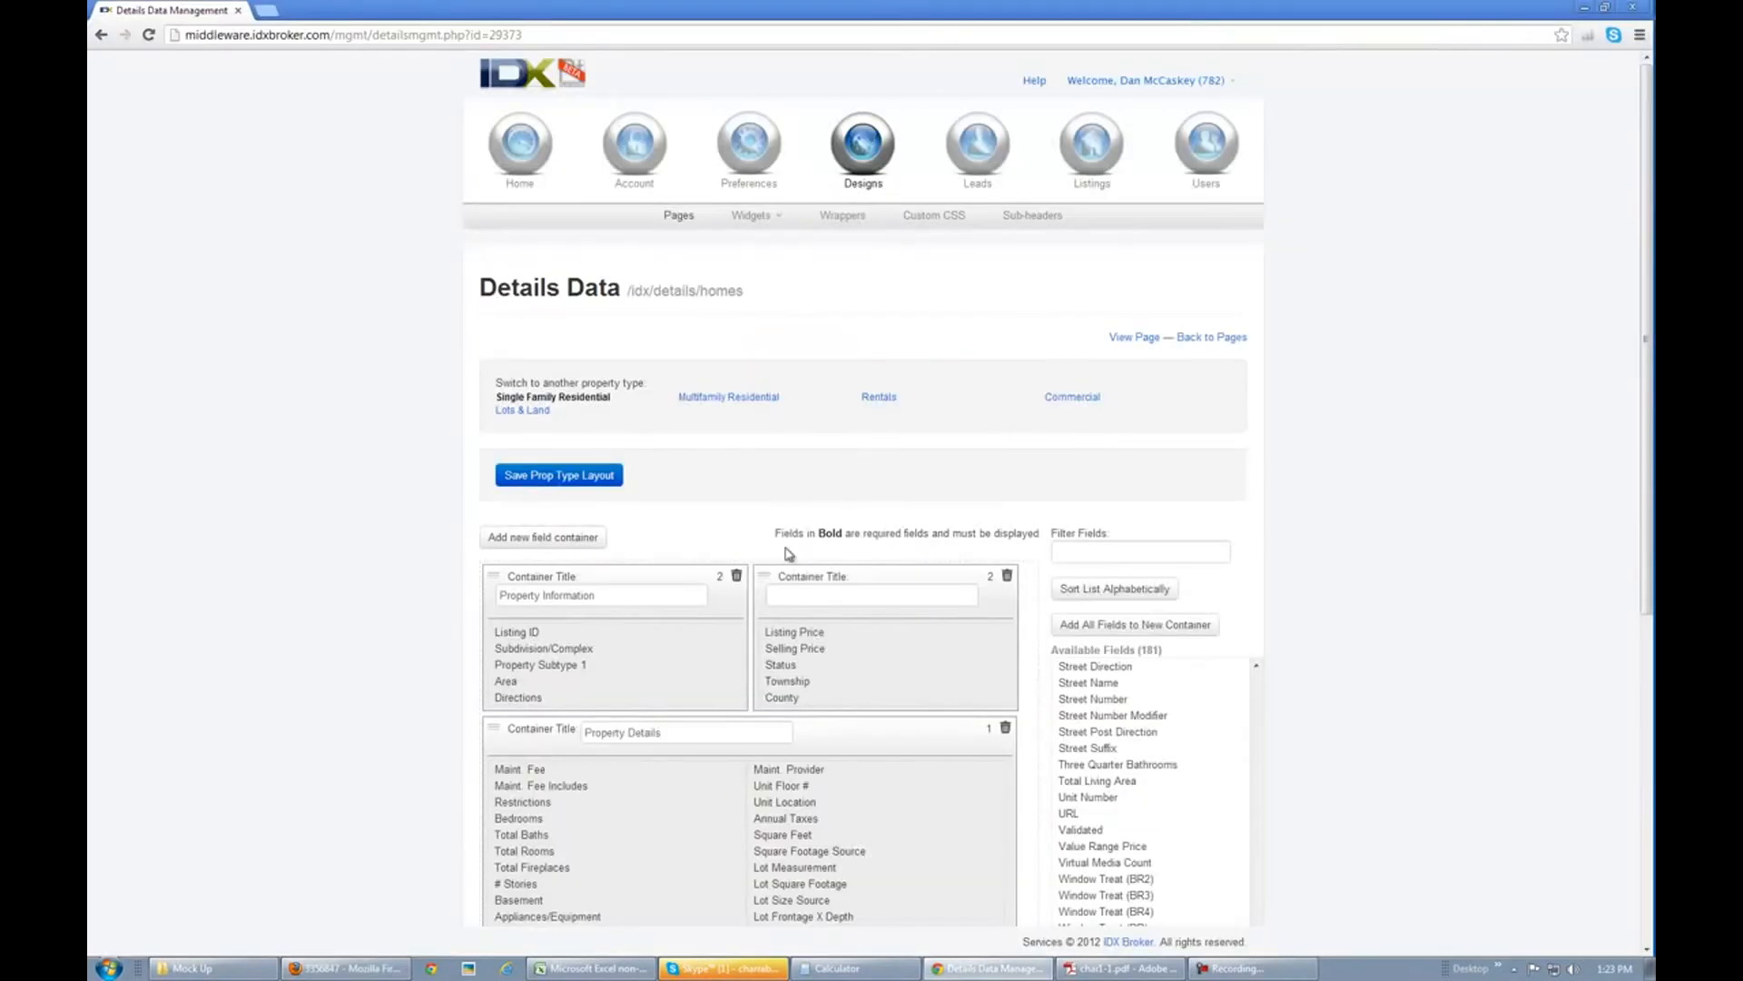
pyautogui.scroll(-3, 790, 552)
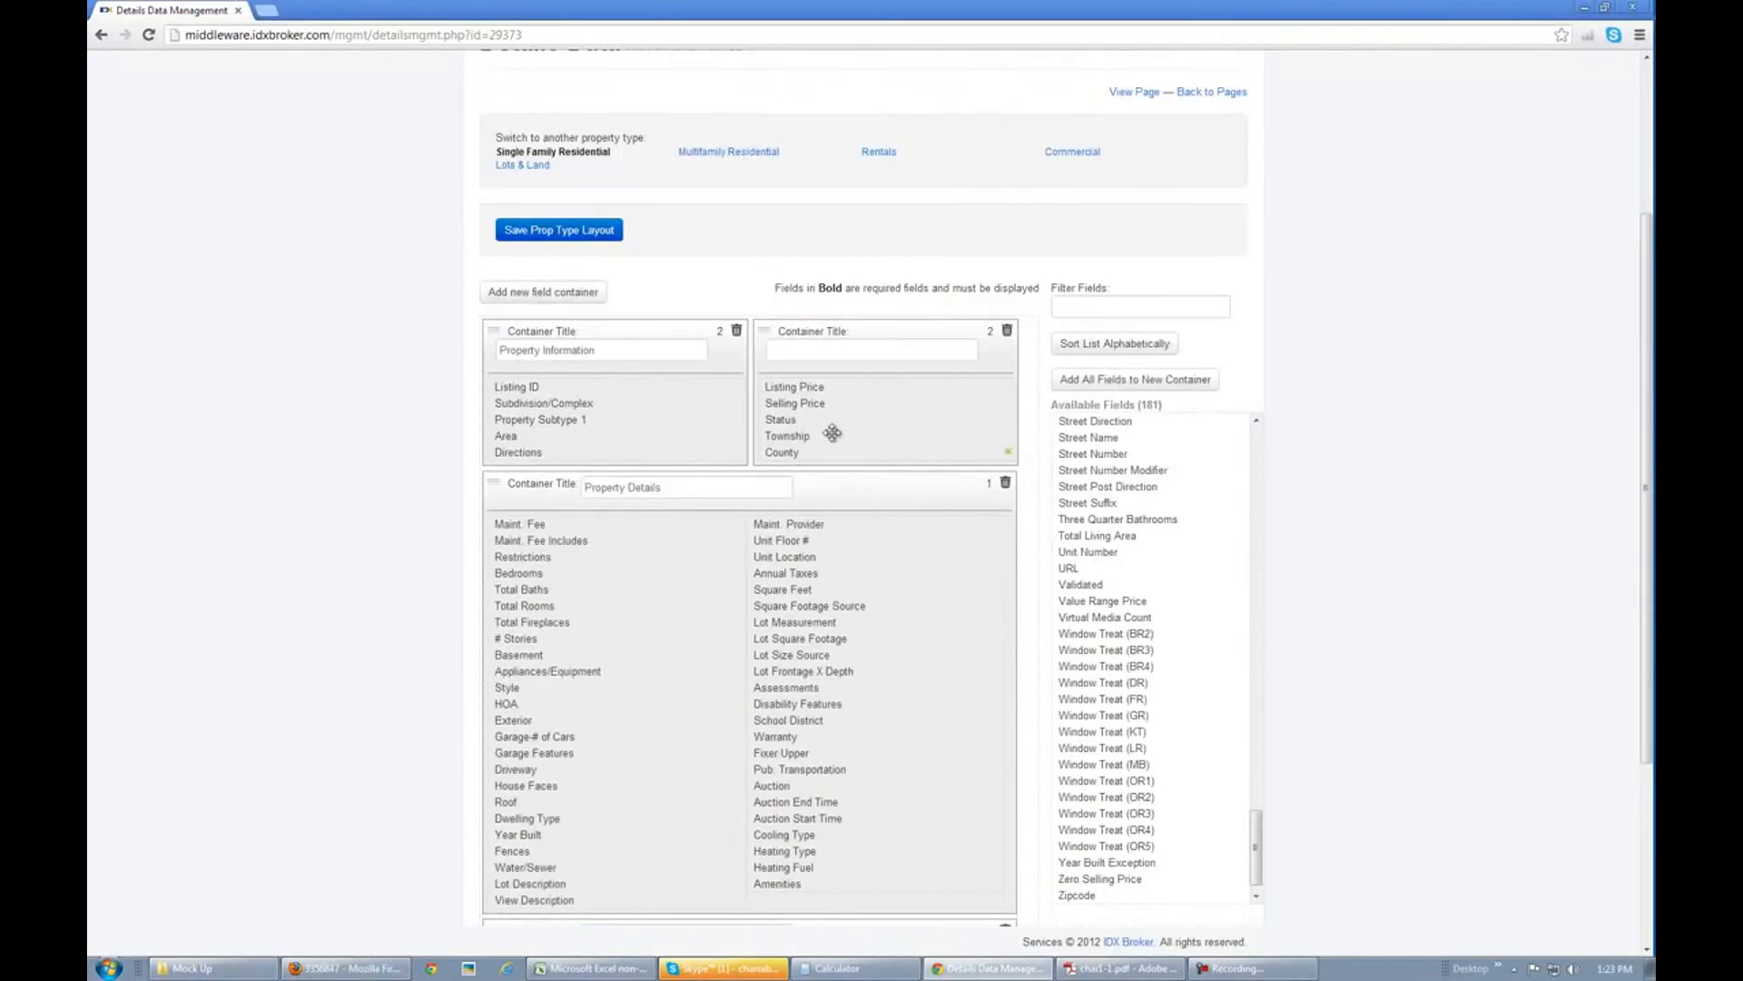
pyautogui.click(719, 330)
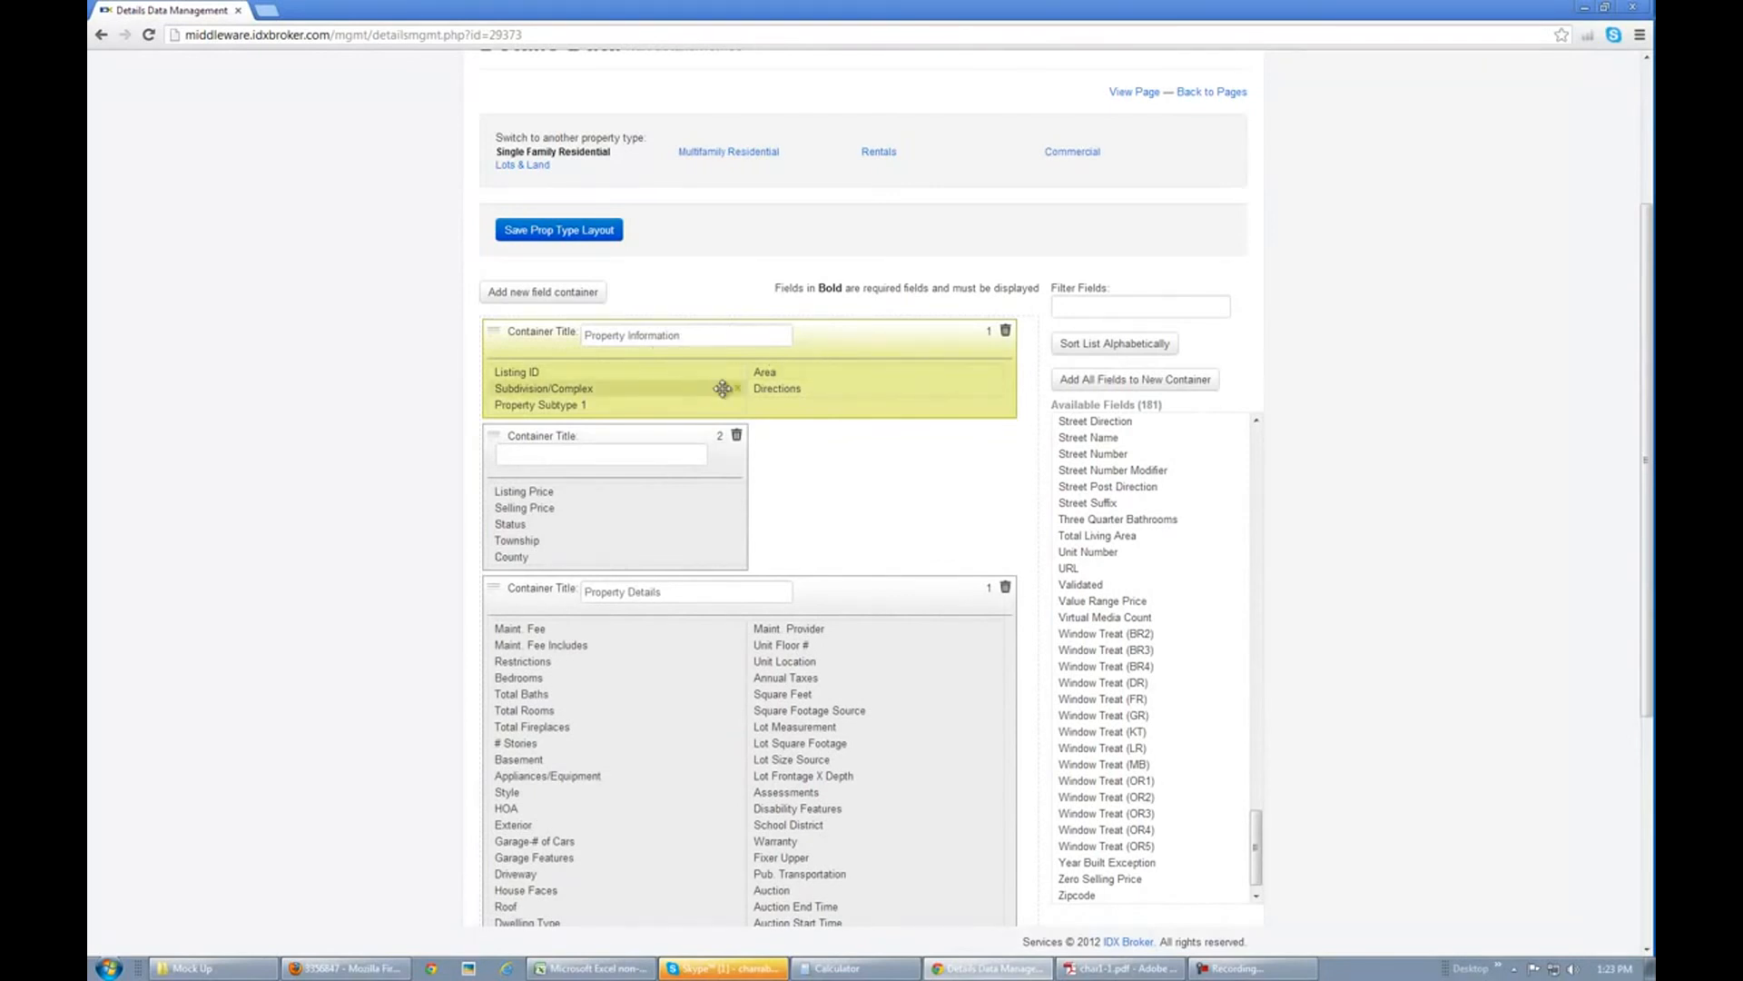
pyautogui.moveTo(764, 374); pyautogui.dragTo(521, 416)
pyautogui.moveTo(818, 375); pyautogui.dragTo(564, 441)
# Step: Move Listing Price, Selling Price, Status, Township and County from the untitled container into the second column of Property Information
pyautogui.moveTo(543, 524); pyautogui.dragTo(790, 374)
pyautogui.moveTo(586, 527); pyautogui.dragTo(849, 388)
pyautogui.moveTo(510, 524); pyautogui.dragTo(786, 413)
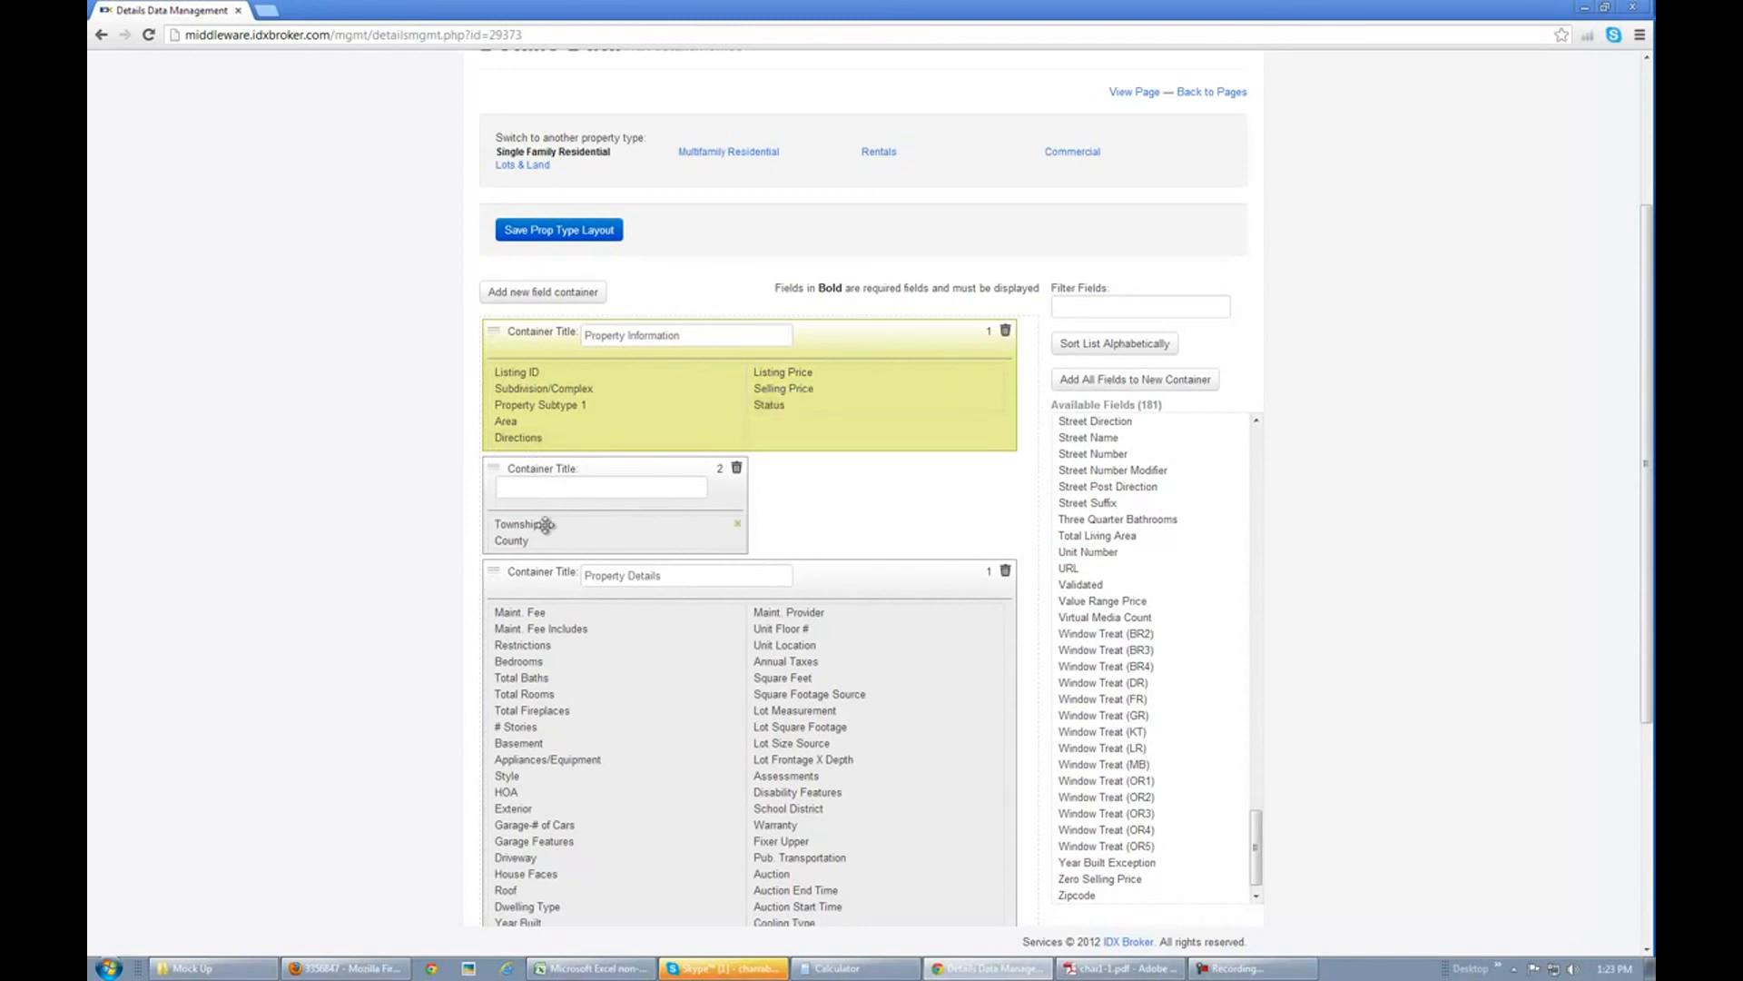
pyautogui.moveTo(519, 524); pyautogui.dragTo(781, 424)
pyautogui.moveTo(523, 524); pyautogui.dragTo(782, 436)
# Step: Delete the emptied untitled container below Property Information and save the property type layout
pyautogui.click(736, 466)
pyautogui.click(558, 230)
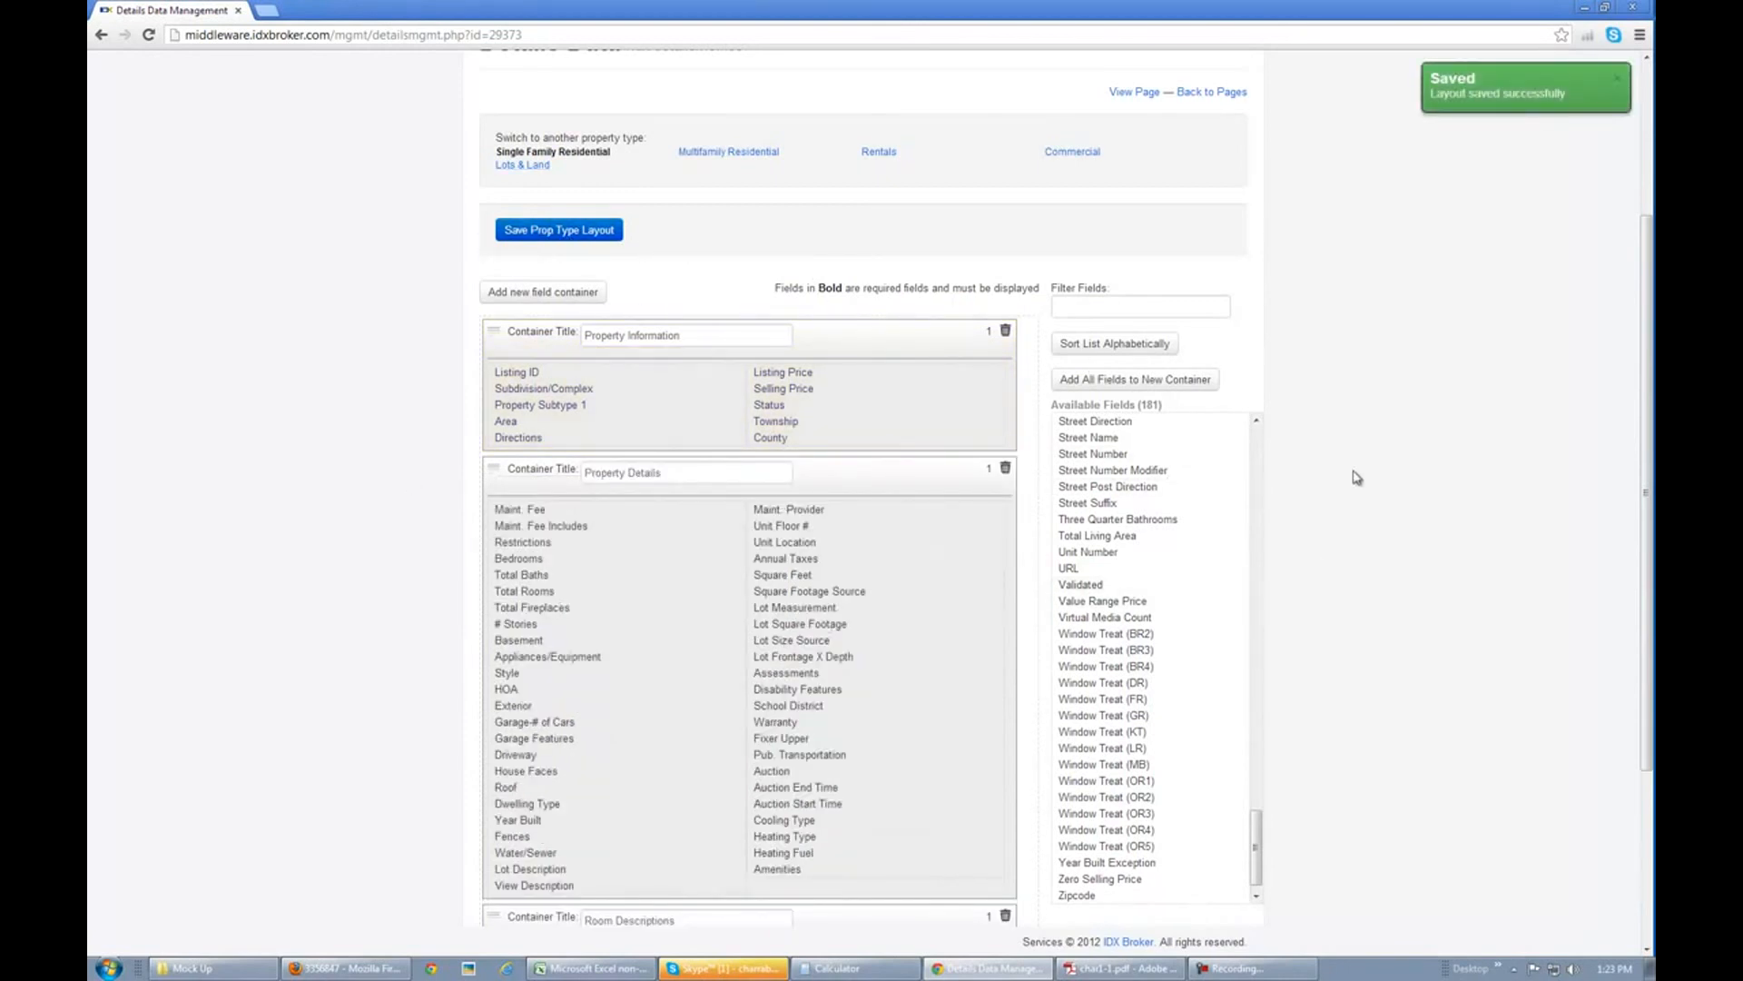
# Step: Title the last two containers Remarks and Miscellaneous Rooms to match their fields, and save the layout
pyautogui.click(669, 472)
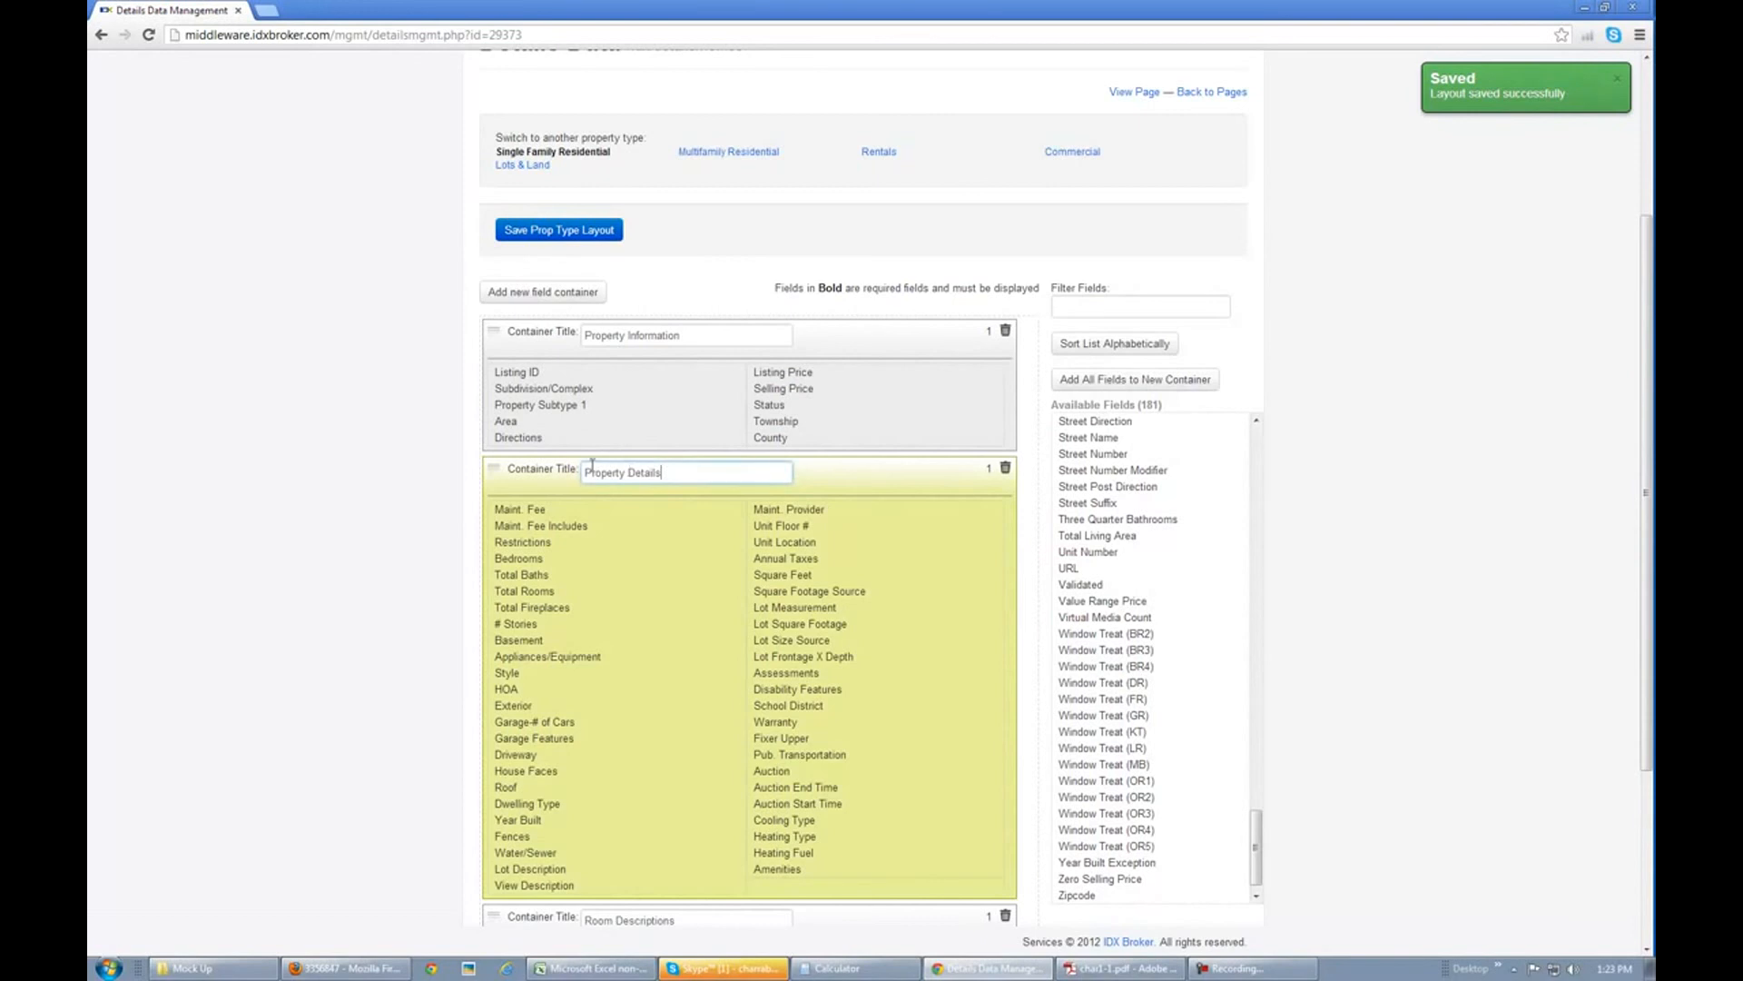
pyautogui.scroll(-3, 708, 367)
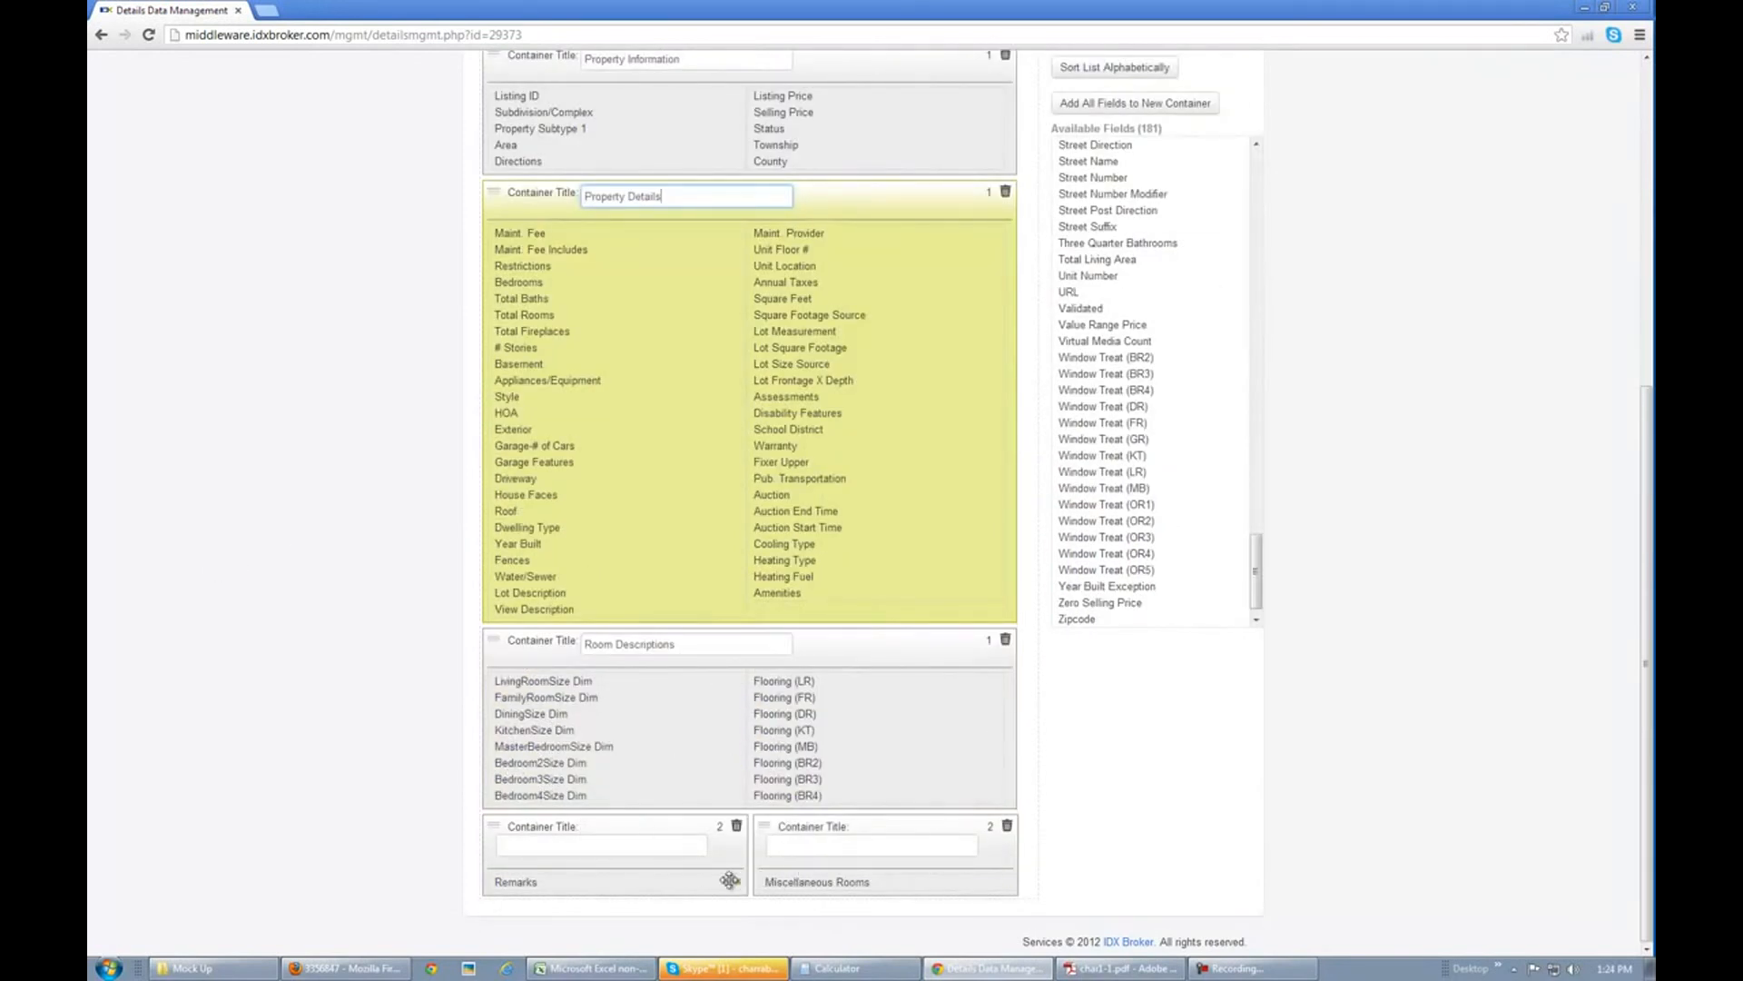
pyautogui.click(611, 846)
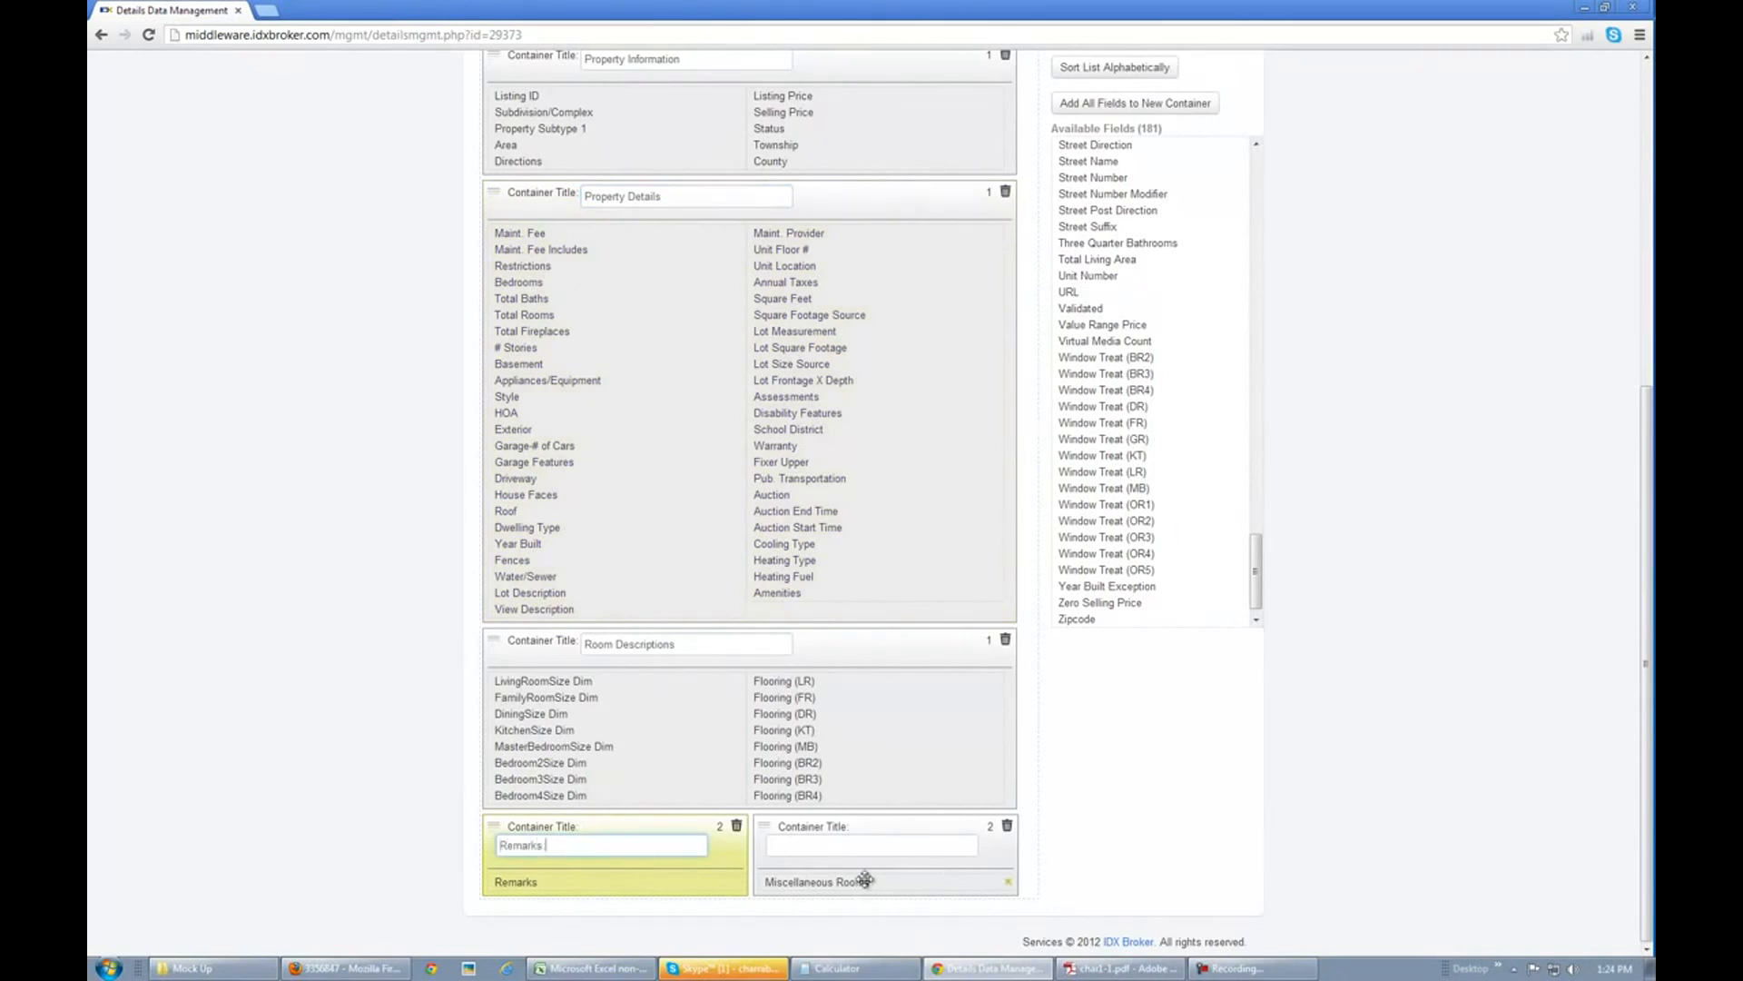
pyautogui.write('Miscellaneous Rooms')
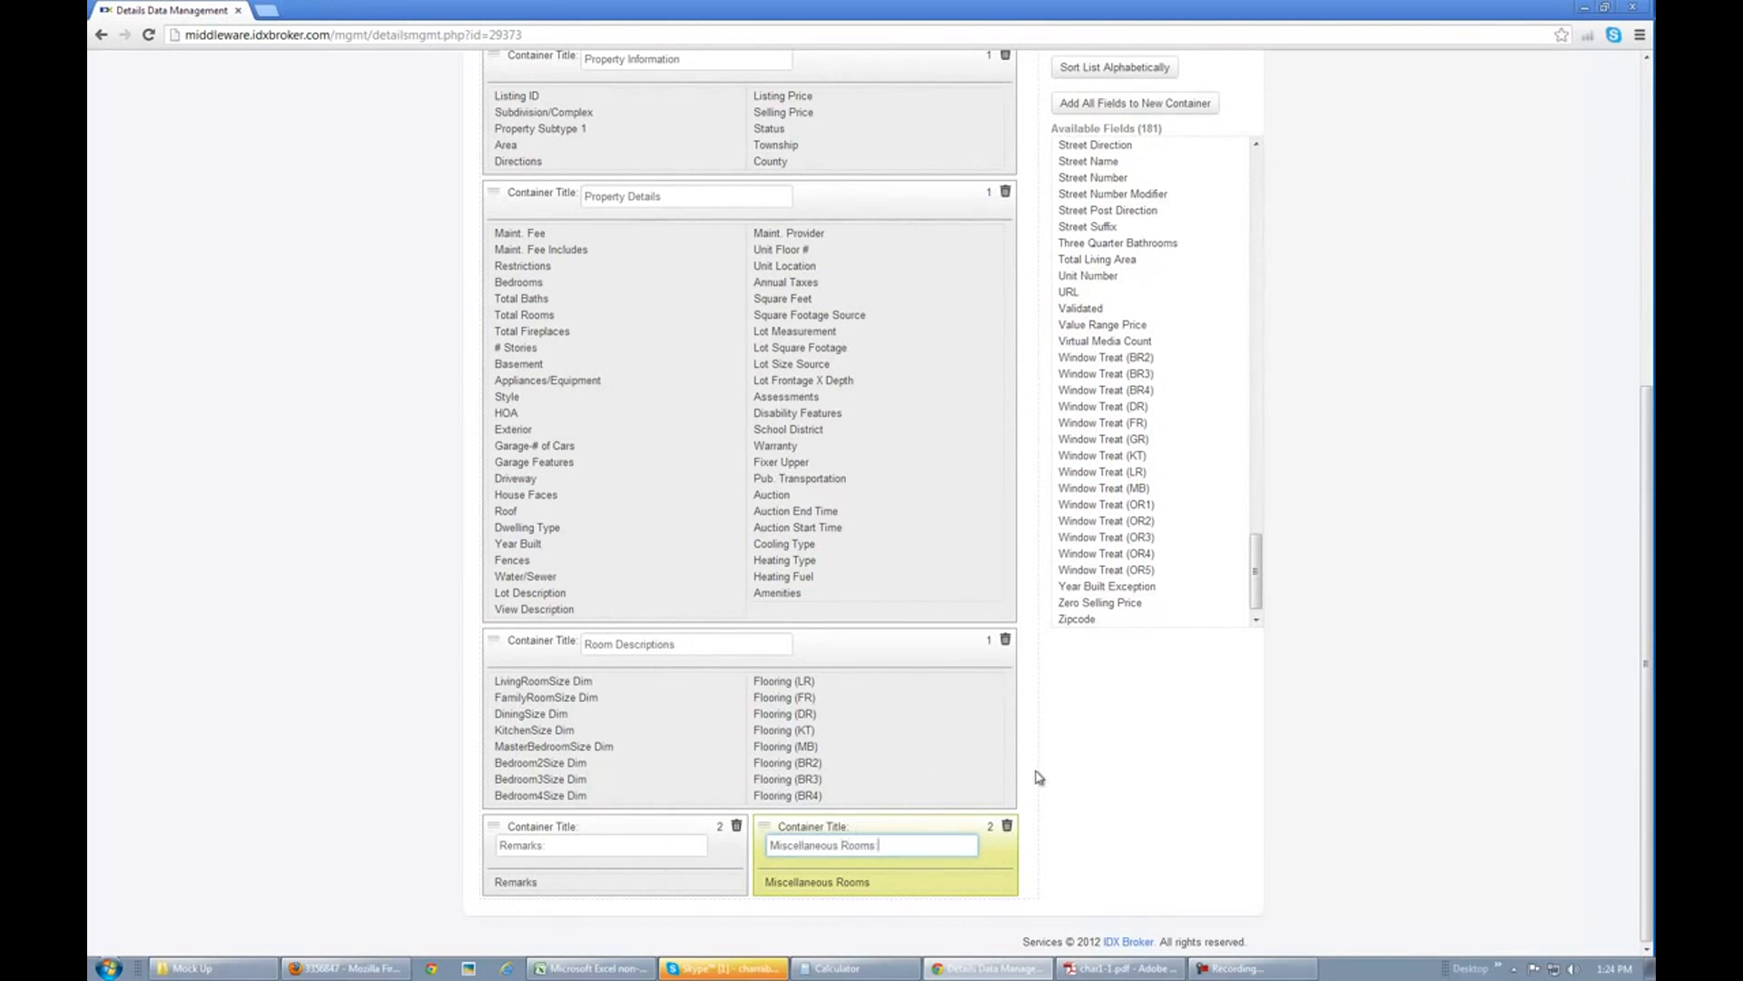
pyautogui.scroll(6, 1039, 778)
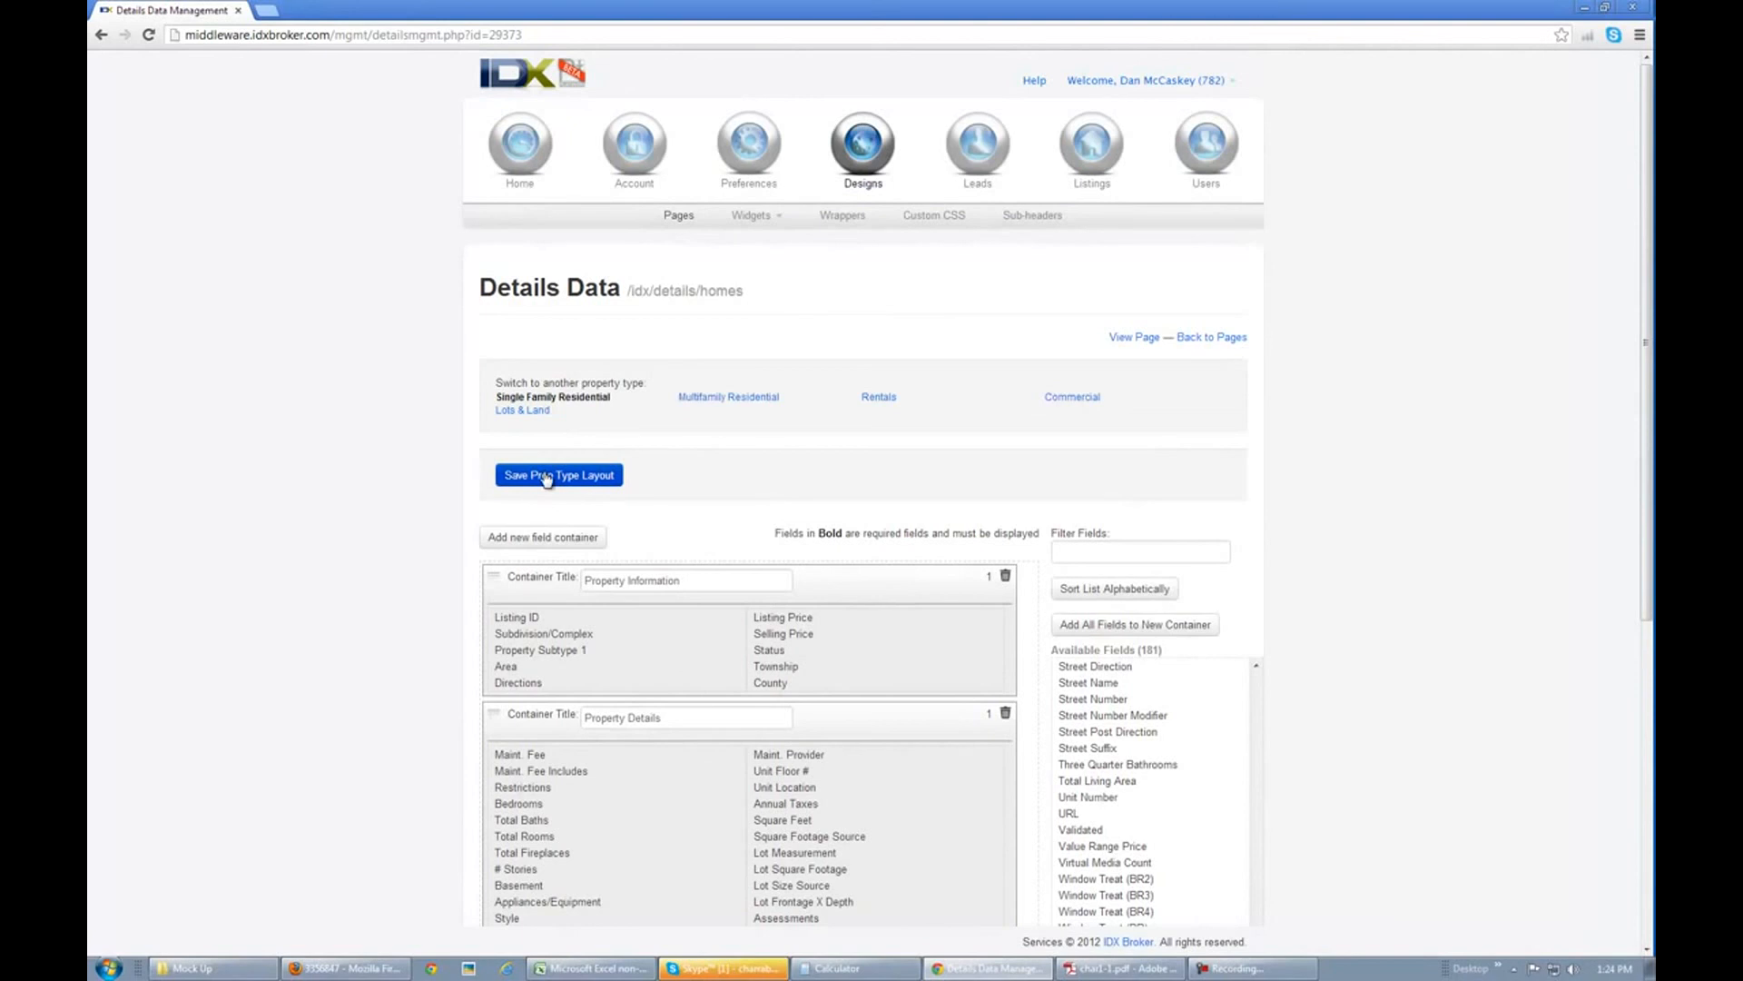
pyautogui.click(545, 477)
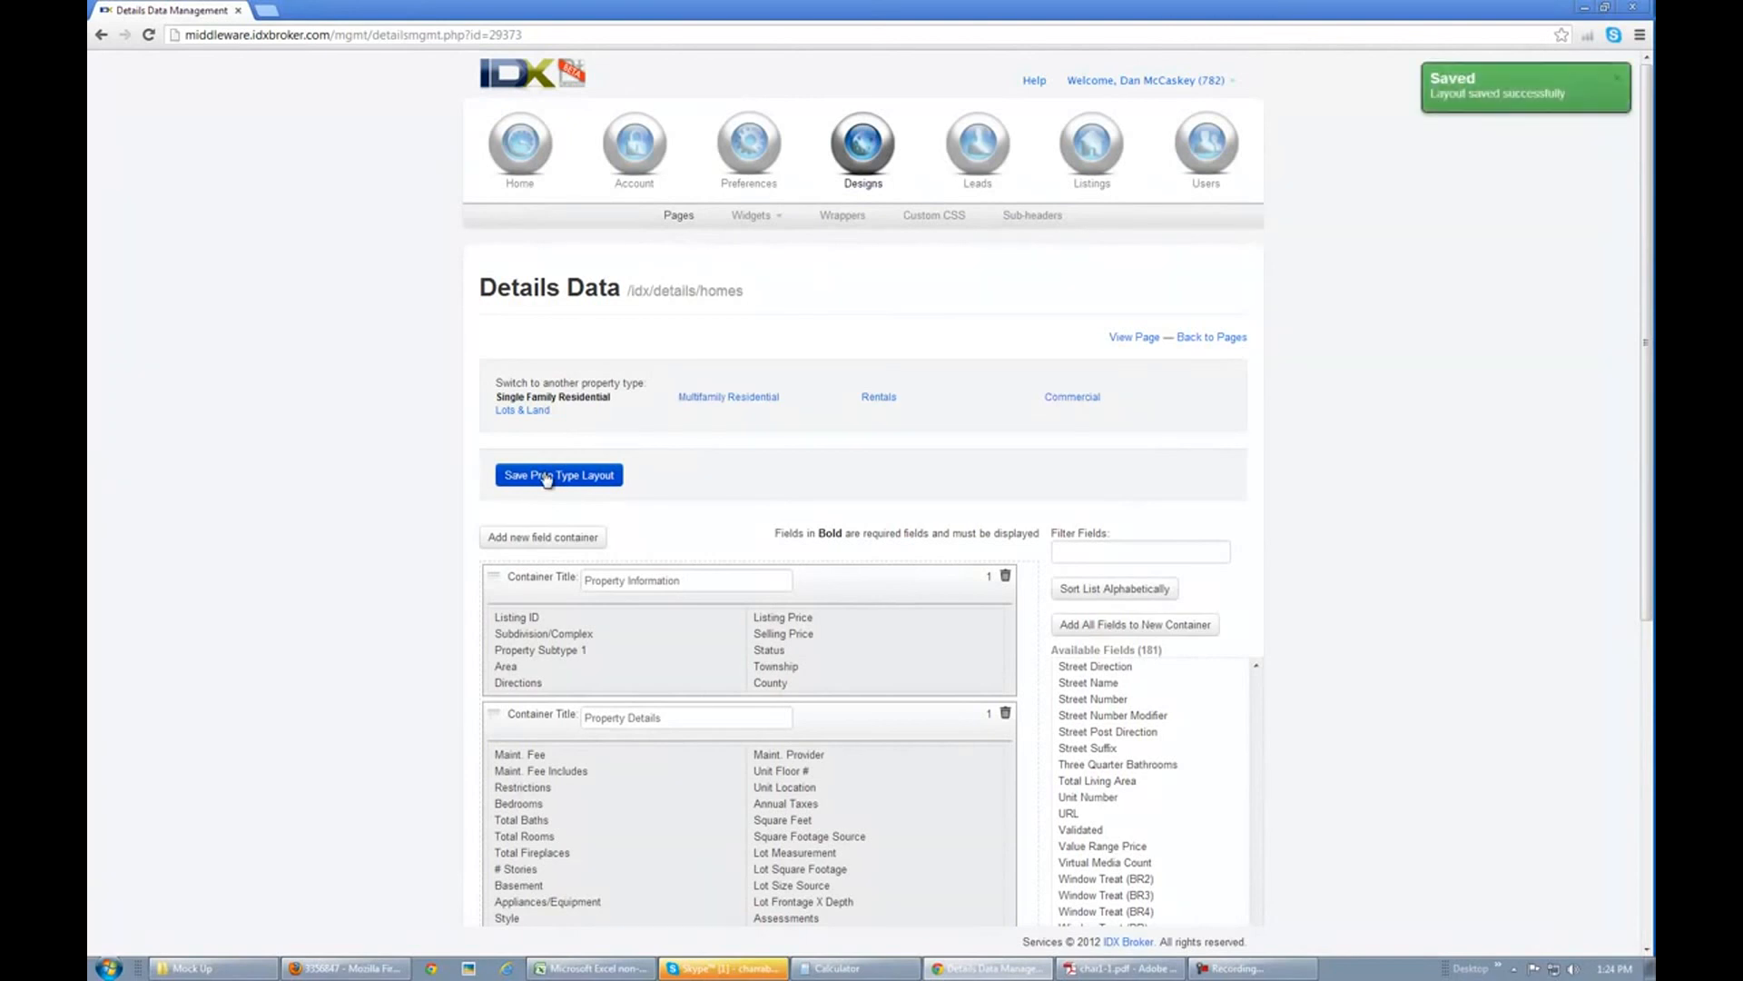
# Step: Switch to Firefox and reload the listing details page to check the retitled containers
pyautogui.click(392, 967)
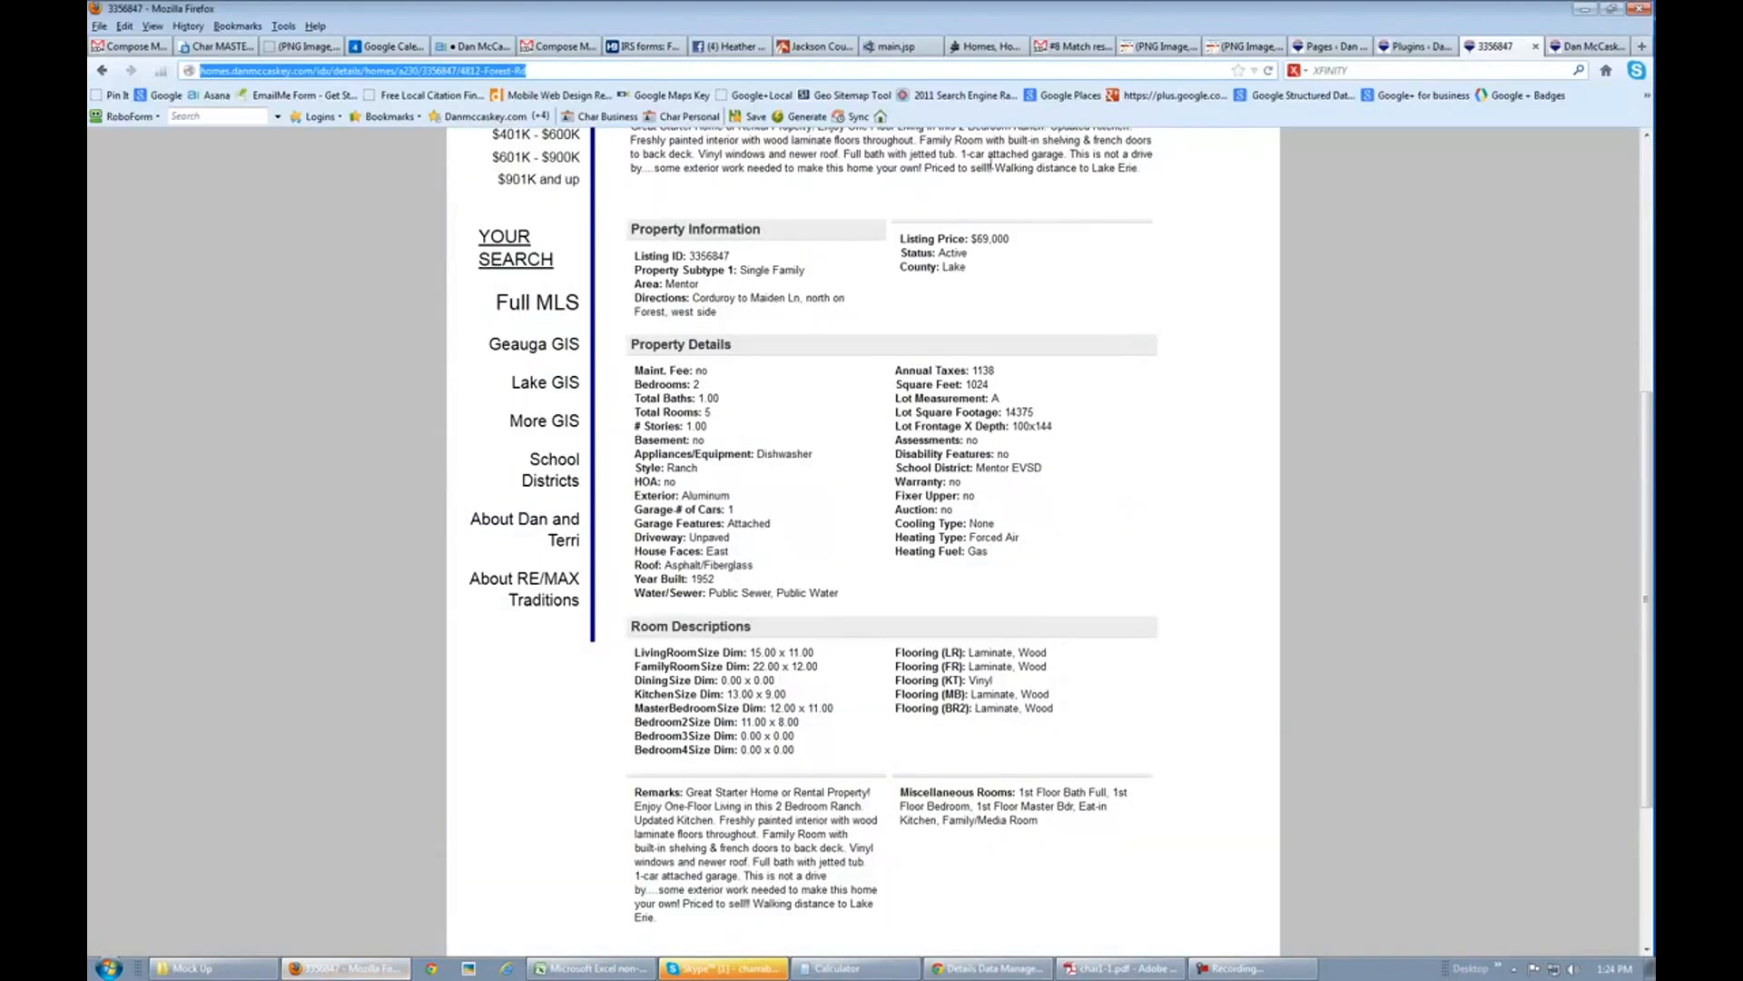
pyautogui.click(1269, 71)
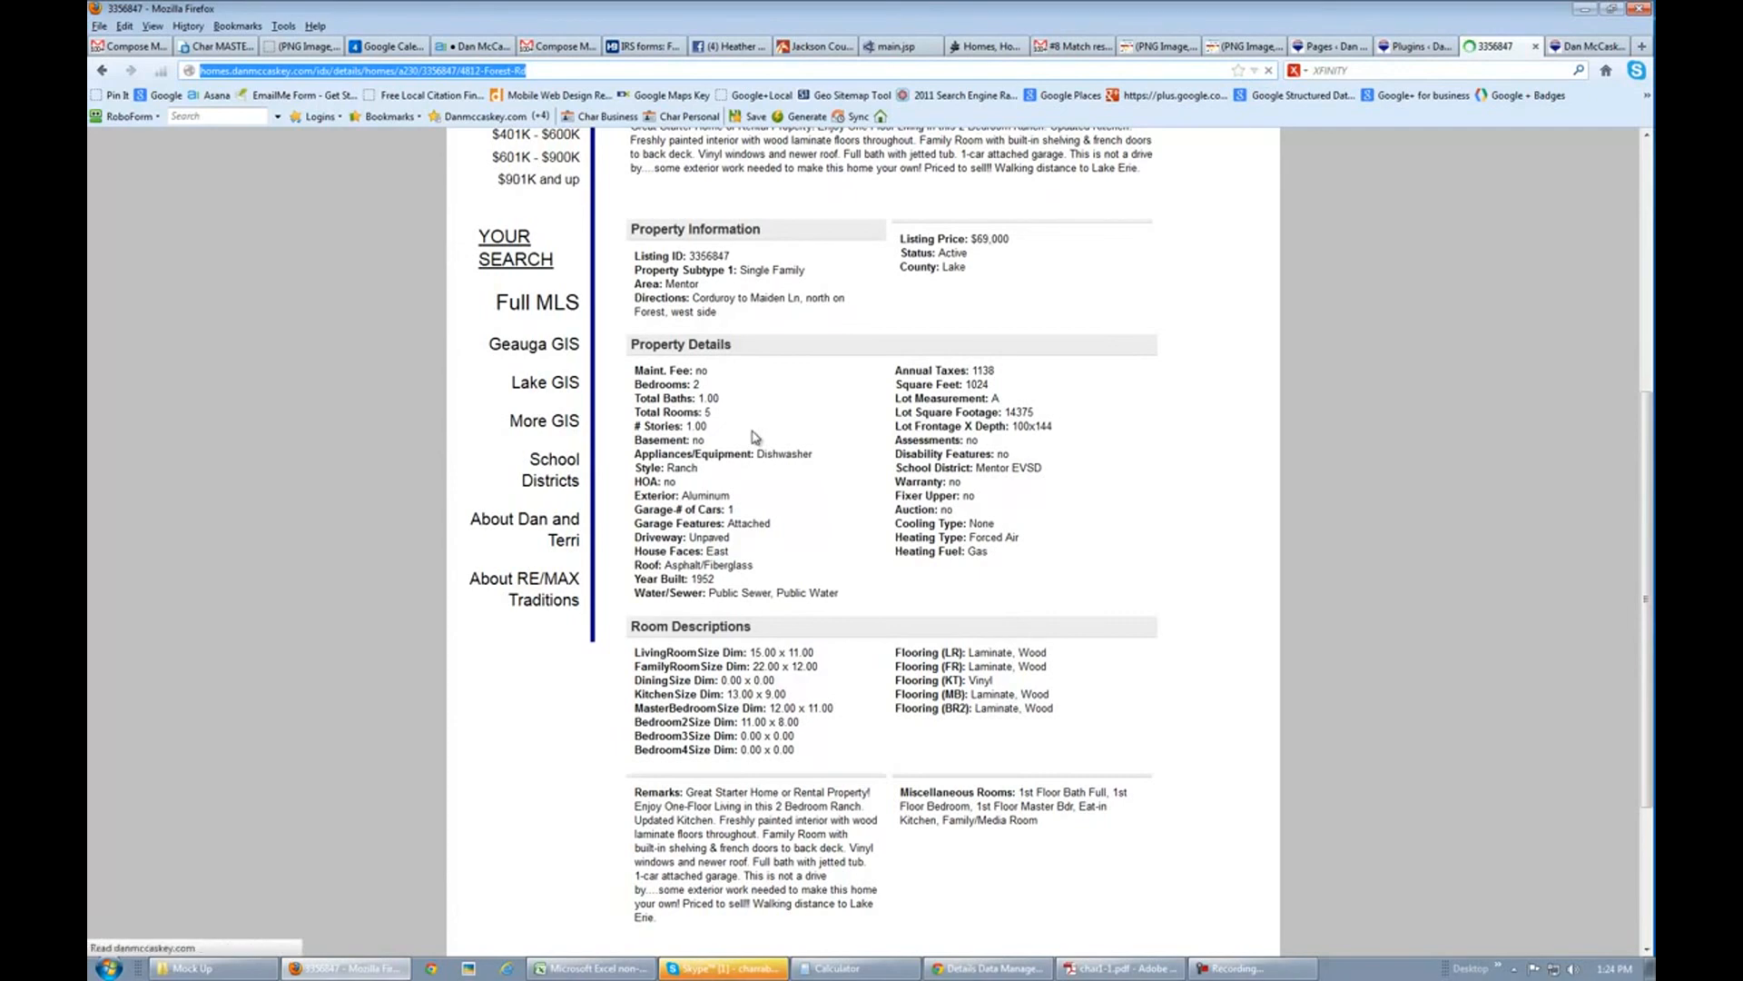